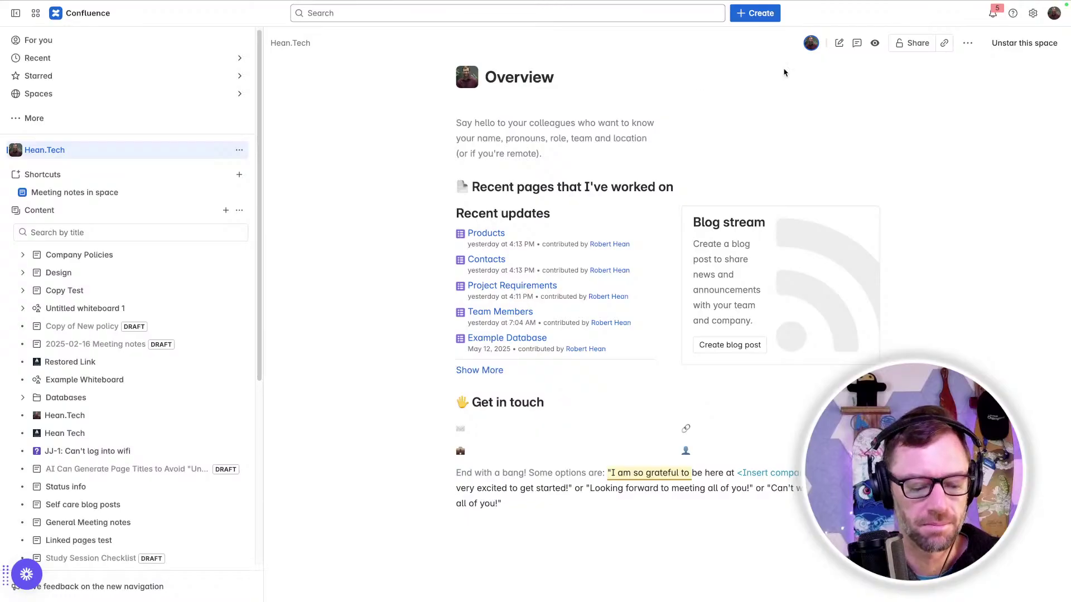
pyautogui.hotkey('ctrl', 'shift', 'Tab')
pyautogui.hotkey('ctrl', 'Tab')
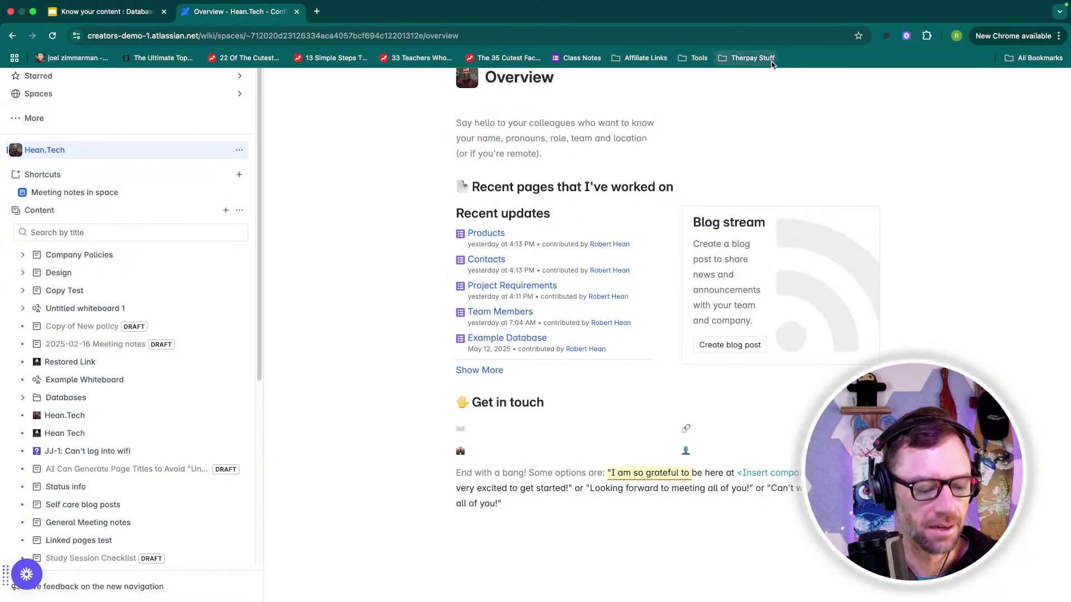
pyautogui.click(772, 63)
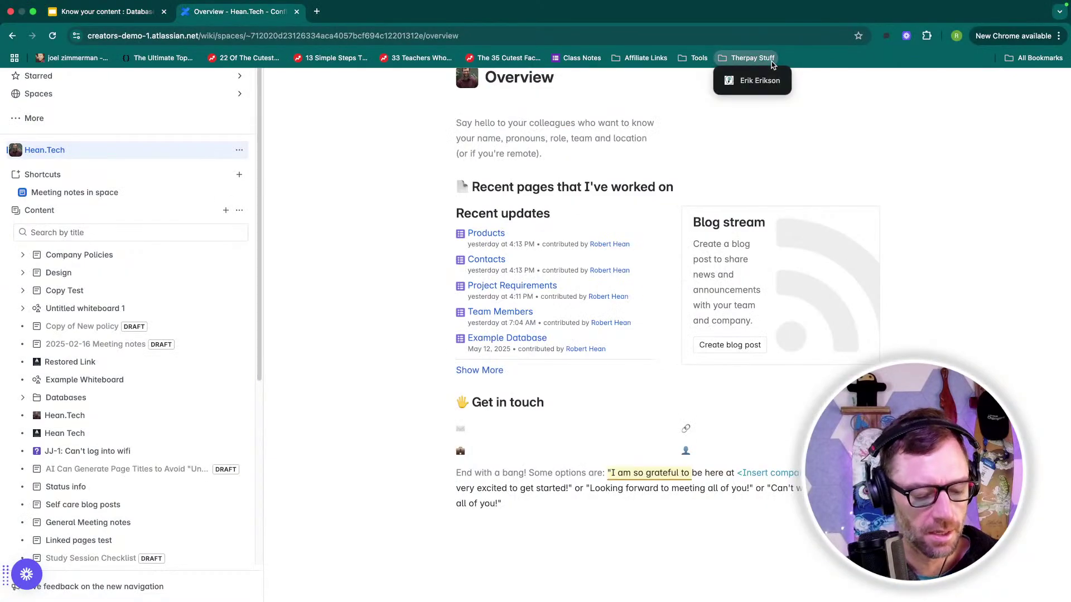
pyautogui.click(770, 175)
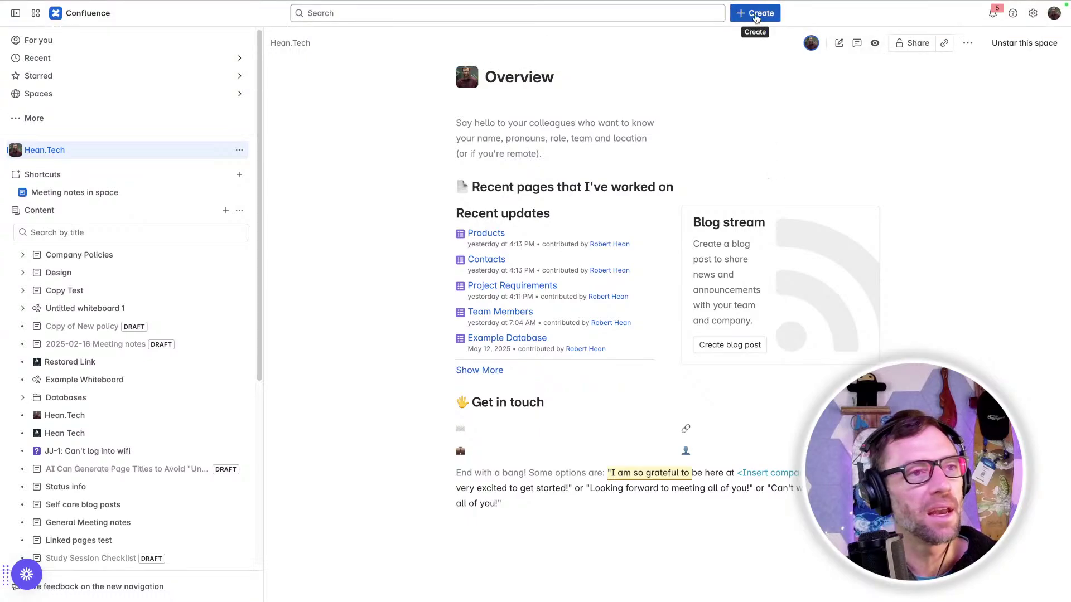
# Step: Review the content types that can be created globally, in the space's content tree and under the Company Policies page
pyautogui.click(756, 19)
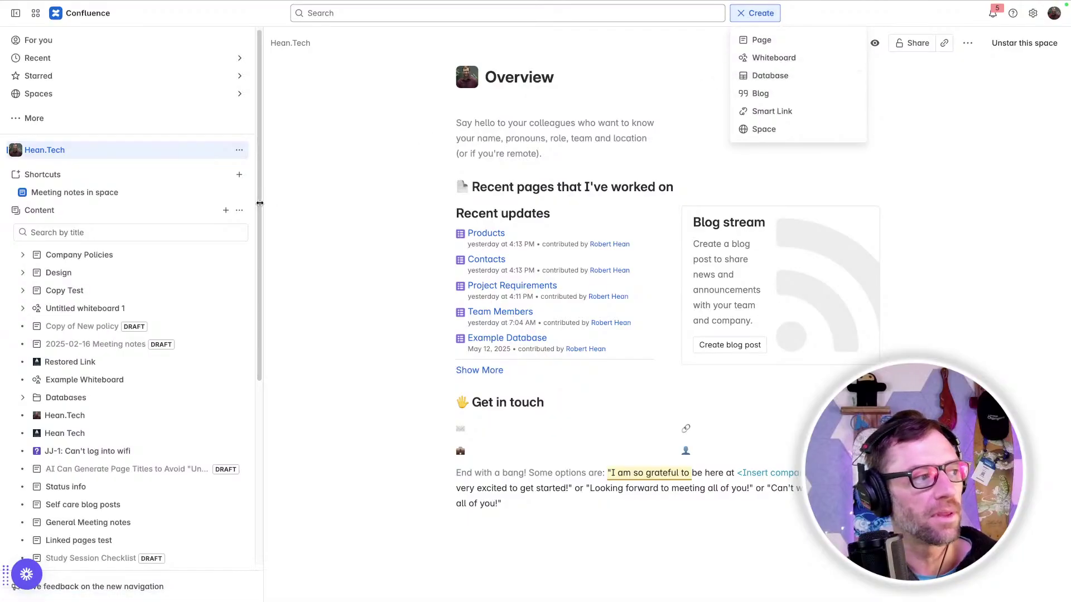
pyautogui.click(226, 212)
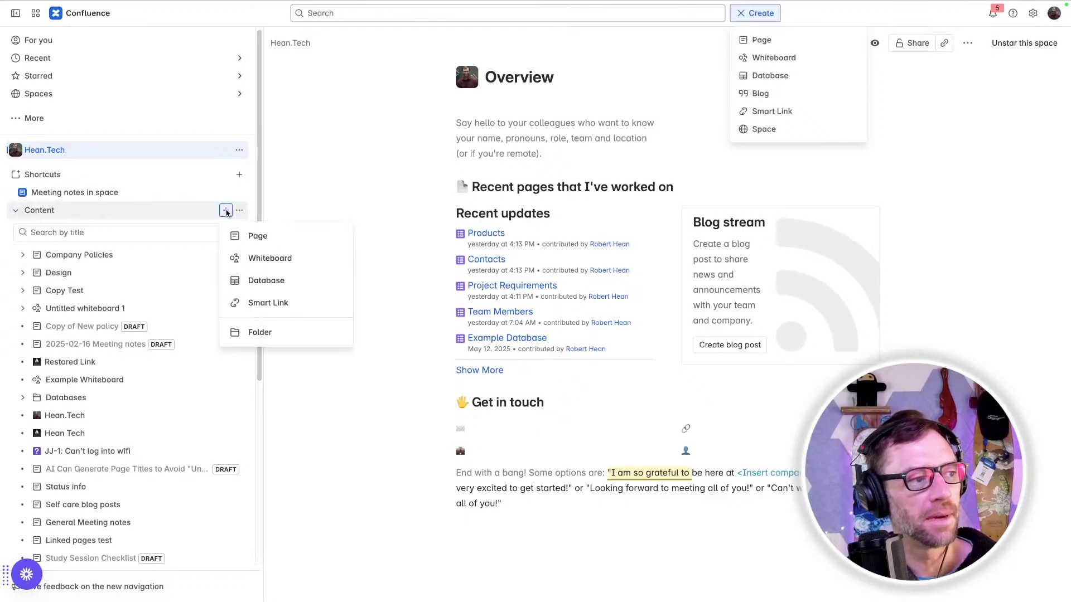
pyautogui.click(388, 168)
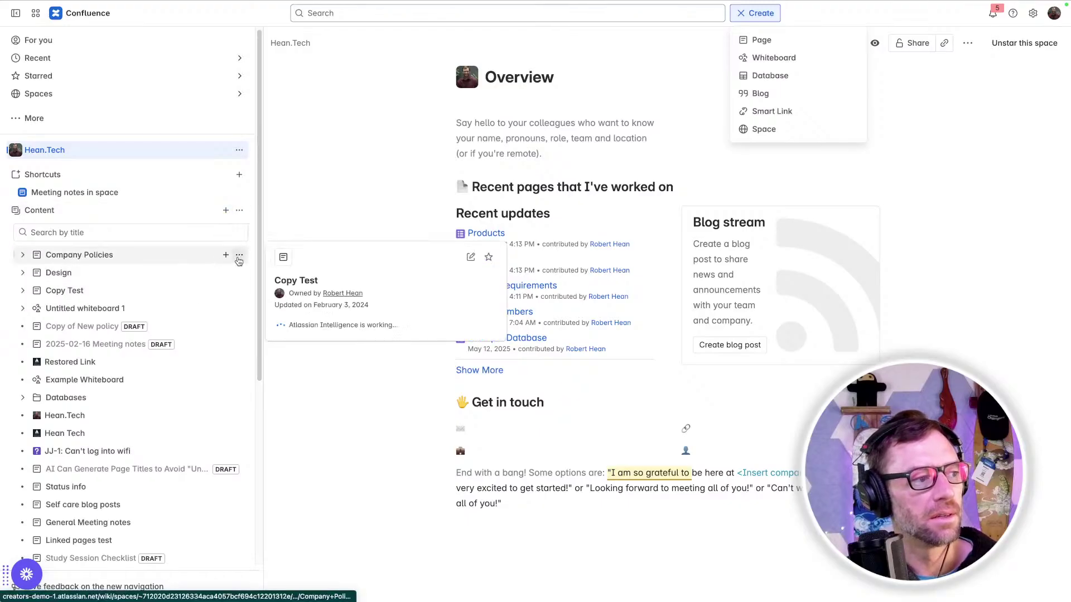
pyautogui.click(226, 255)
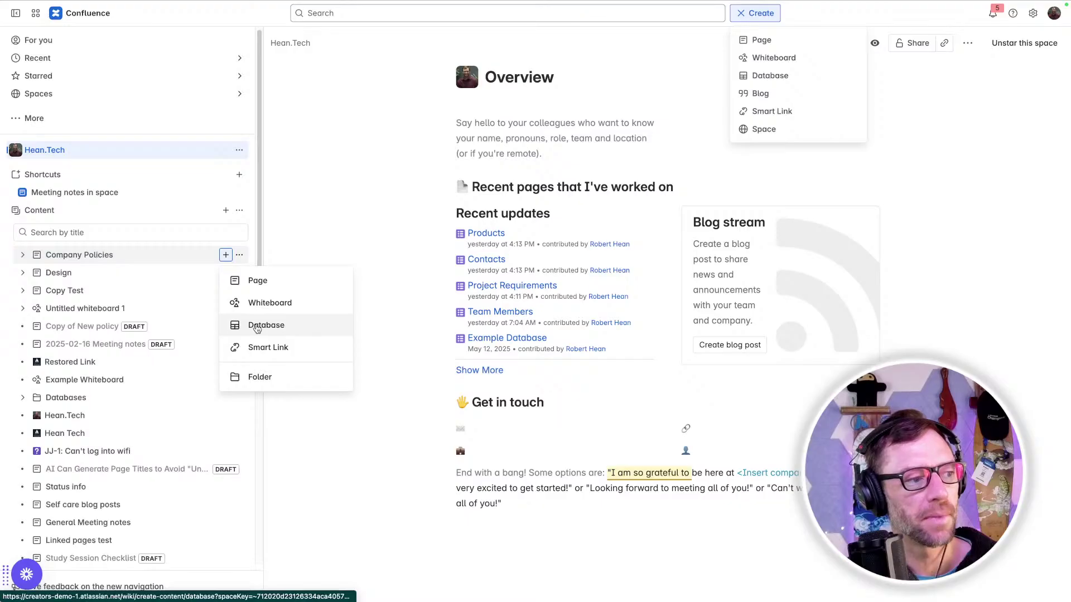
pyautogui.click(338, 217)
pyautogui.click(344, 167)
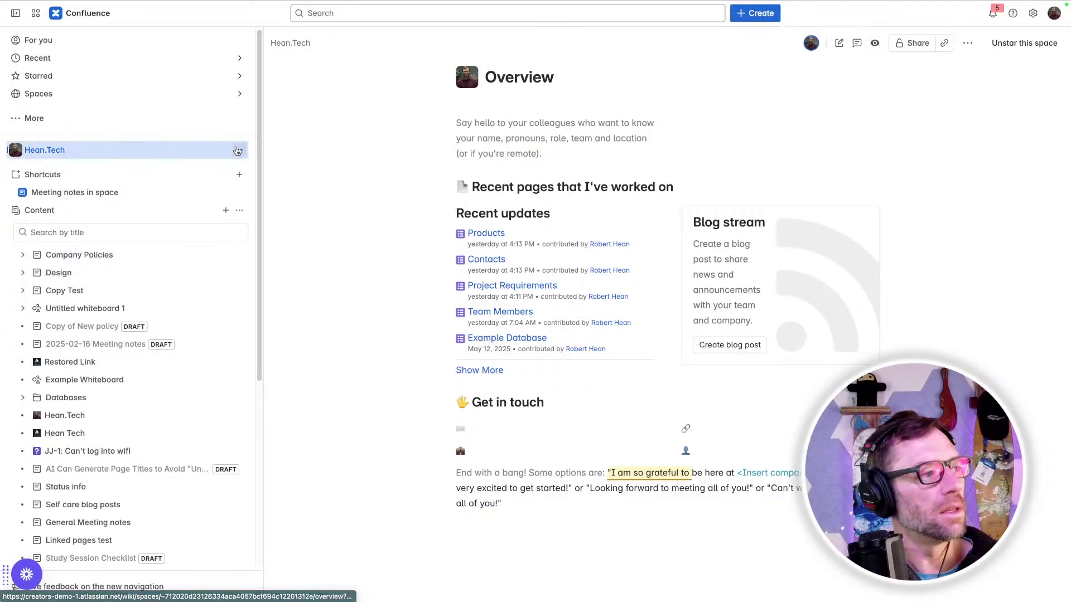
# Step: Open the general Features settings of the current space
pyautogui.click(238, 151)
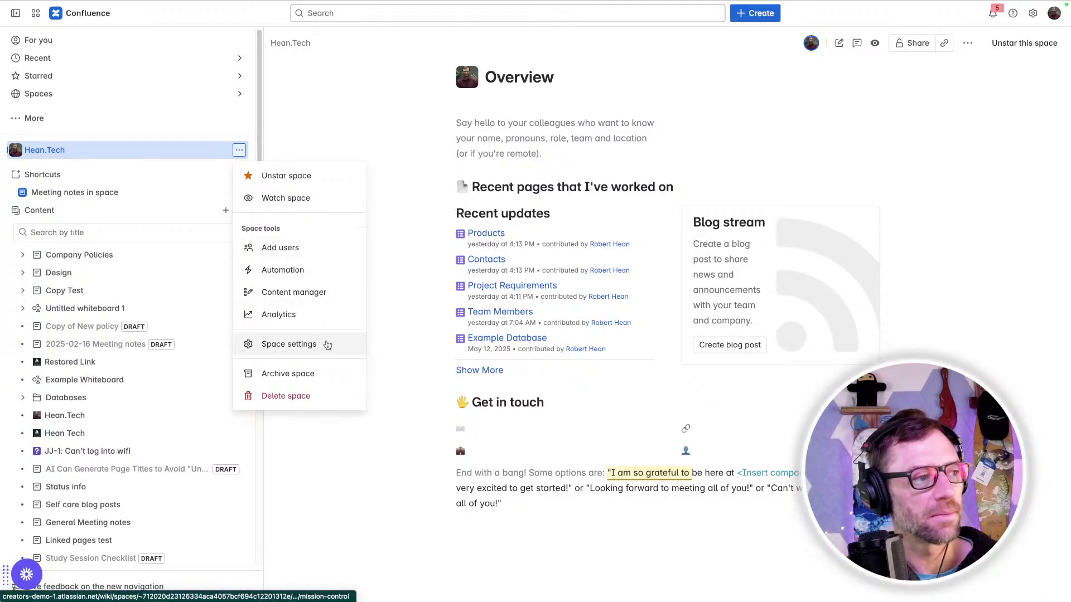
pyautogui.click(275, 148)
pyautogui.click(239, 150)
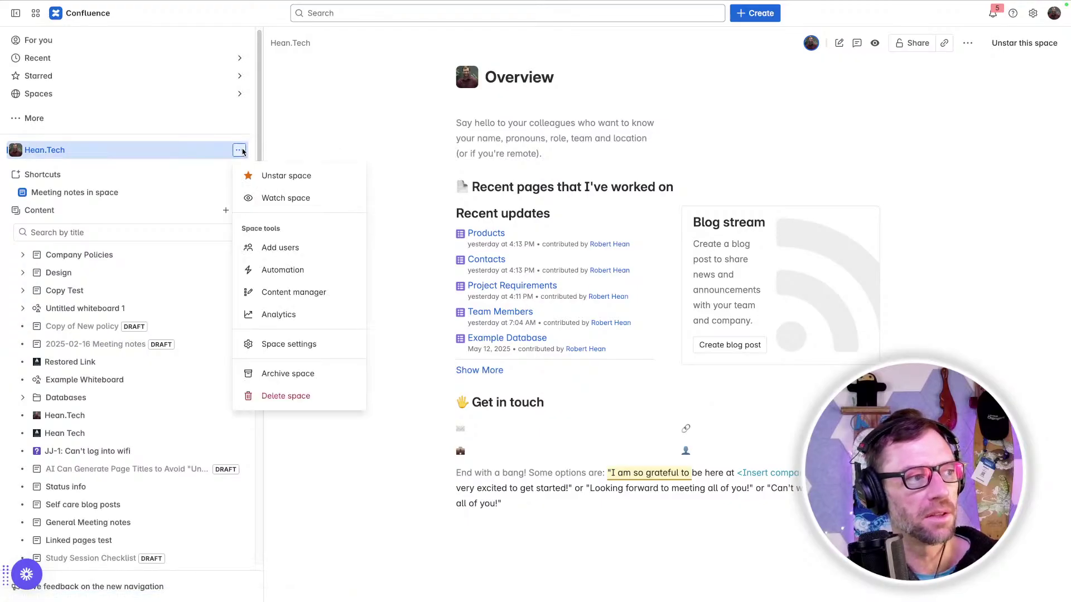
pyautogui.click(305, 353)
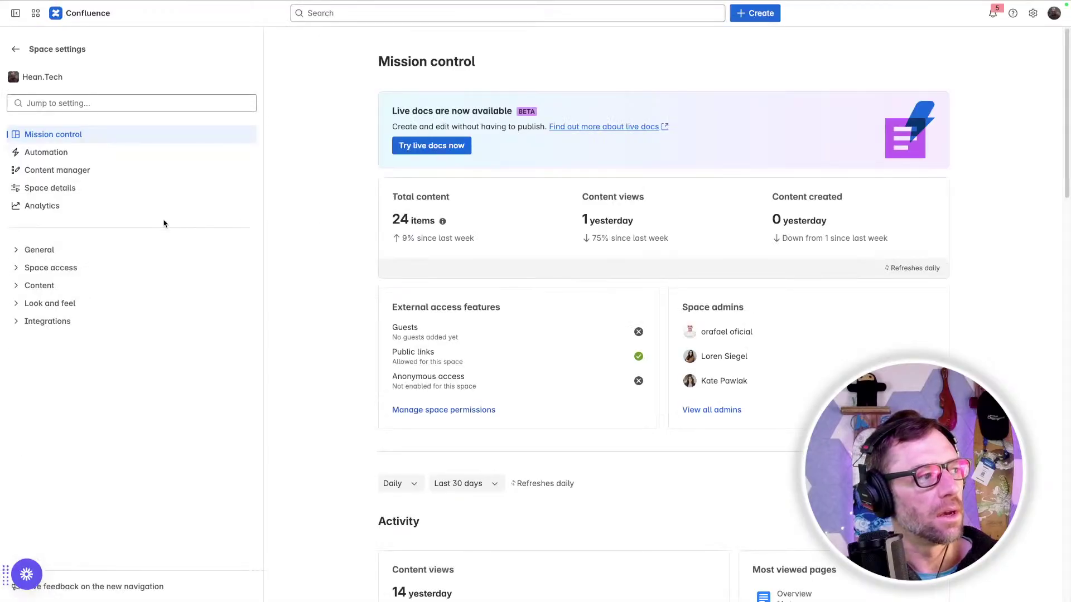
pyautogui.click(38, 251)
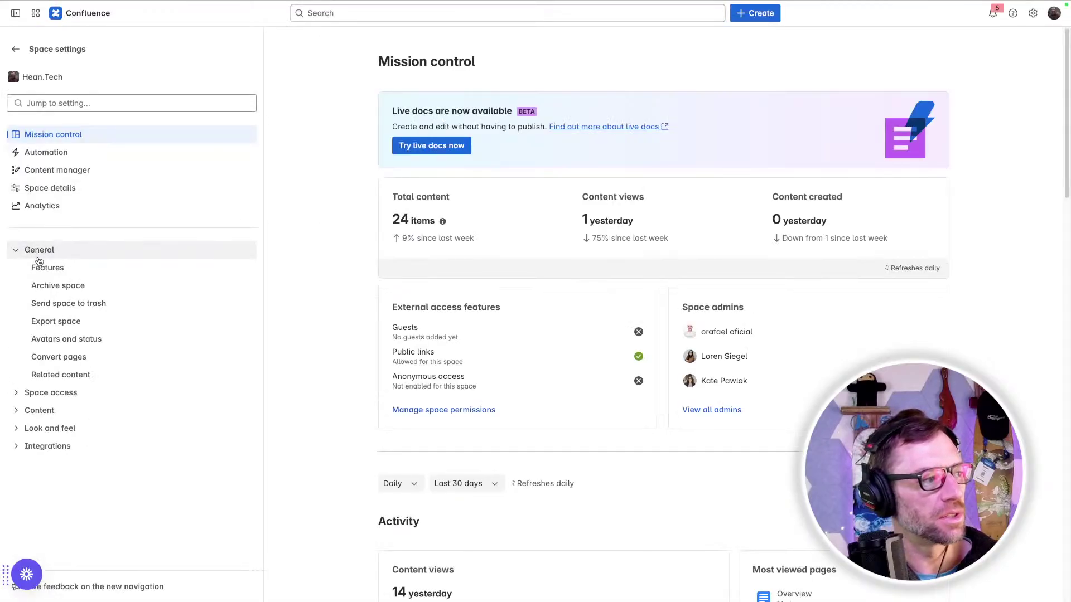
pyautogui.click(43, 269)
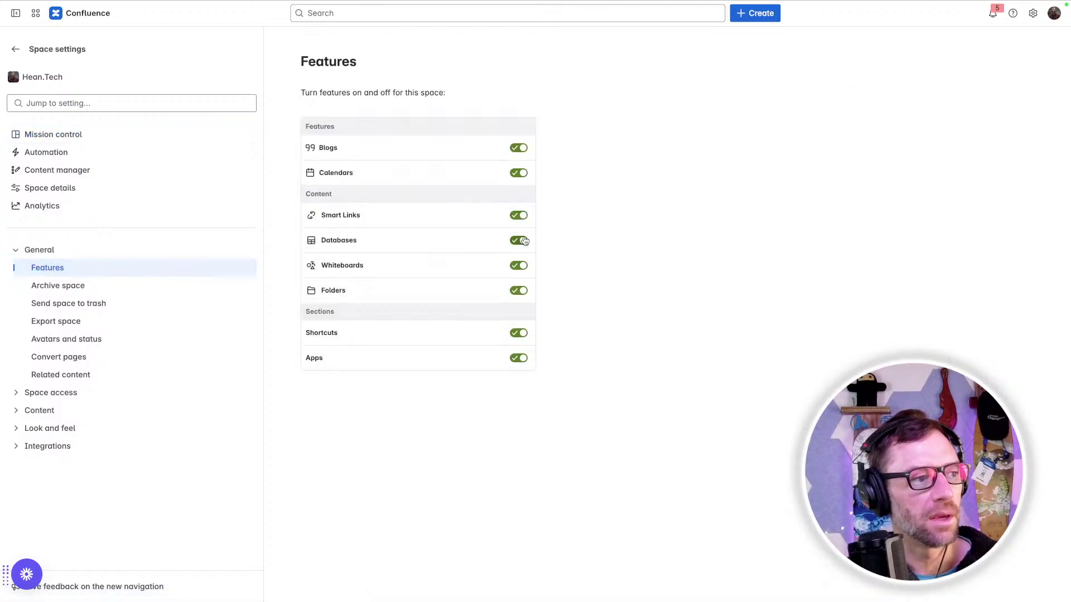
# Step: Turn the space's Databases feature off to check the creation options, and turn it back on before leaving the settings
pyautogui.click(517, 239)
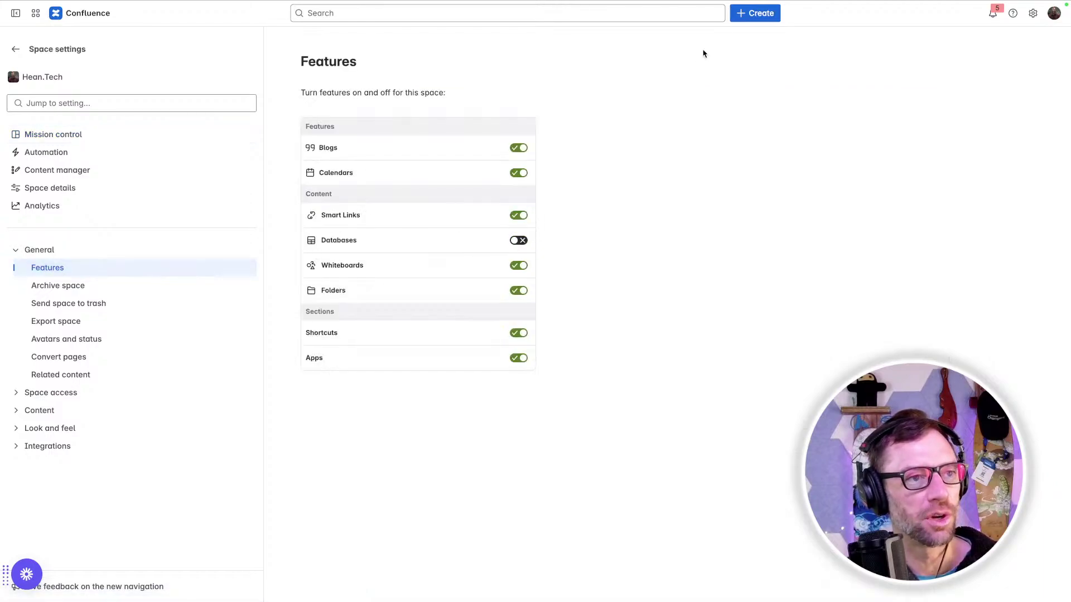
pyautogui.click(754, 13)
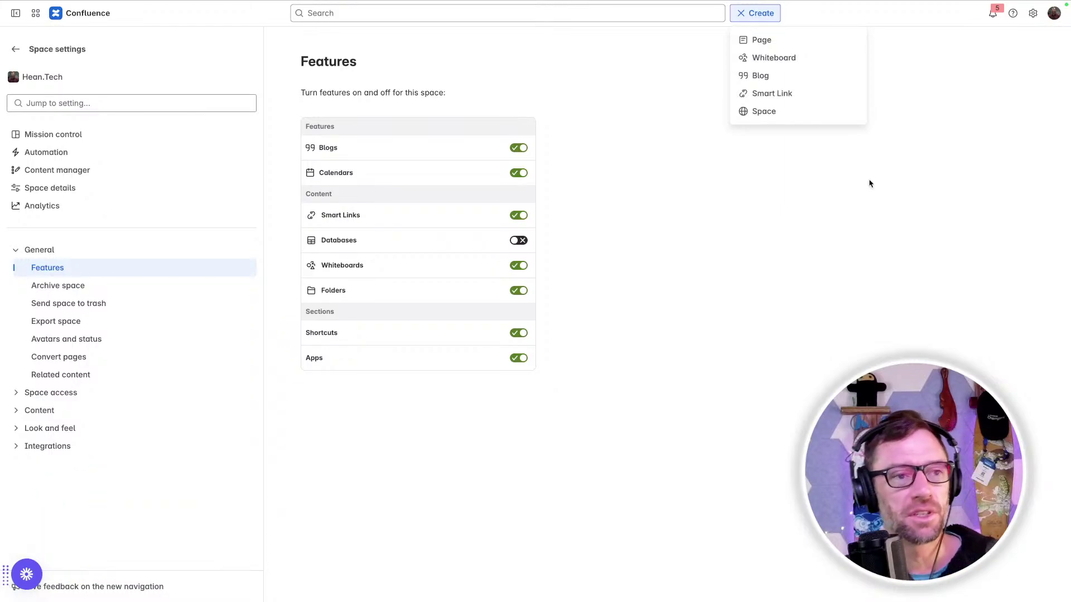
pyautogui.click(523, 242)
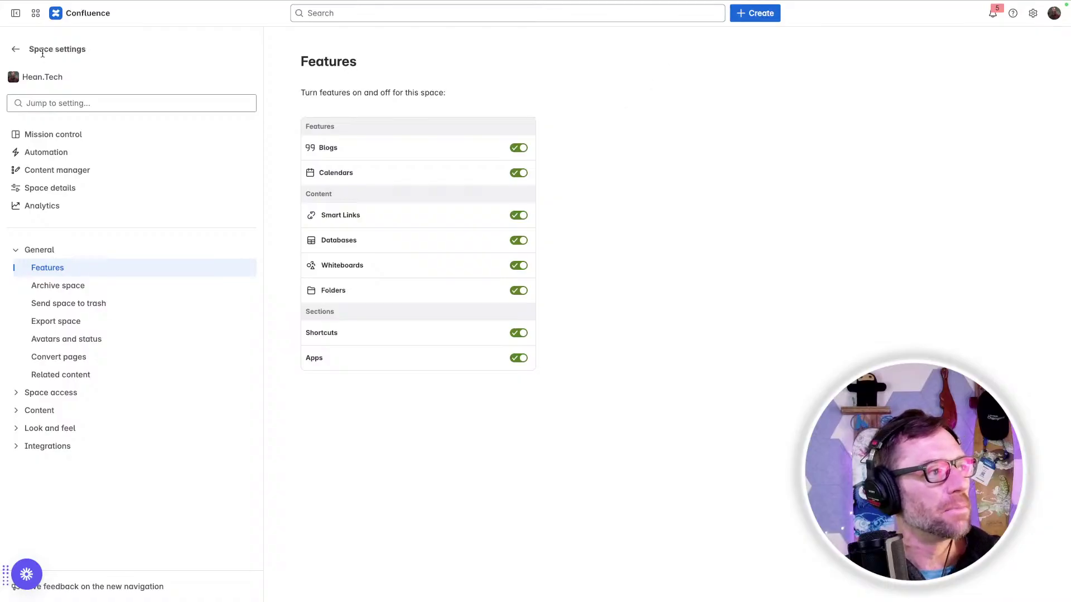
pyautogui.click(17, 49)
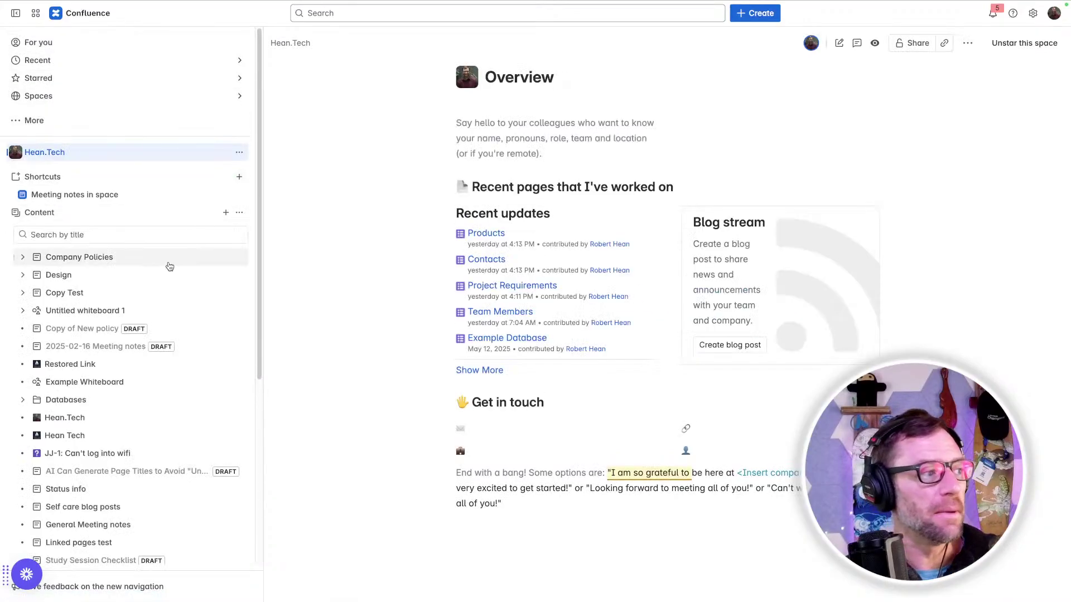
# Step: Examine the space's user permissions for pages, whiteboards, databases and Smart Links, and return to the space overview
pyautogui.click(239, 152)
pyautogui.click(272, 346)
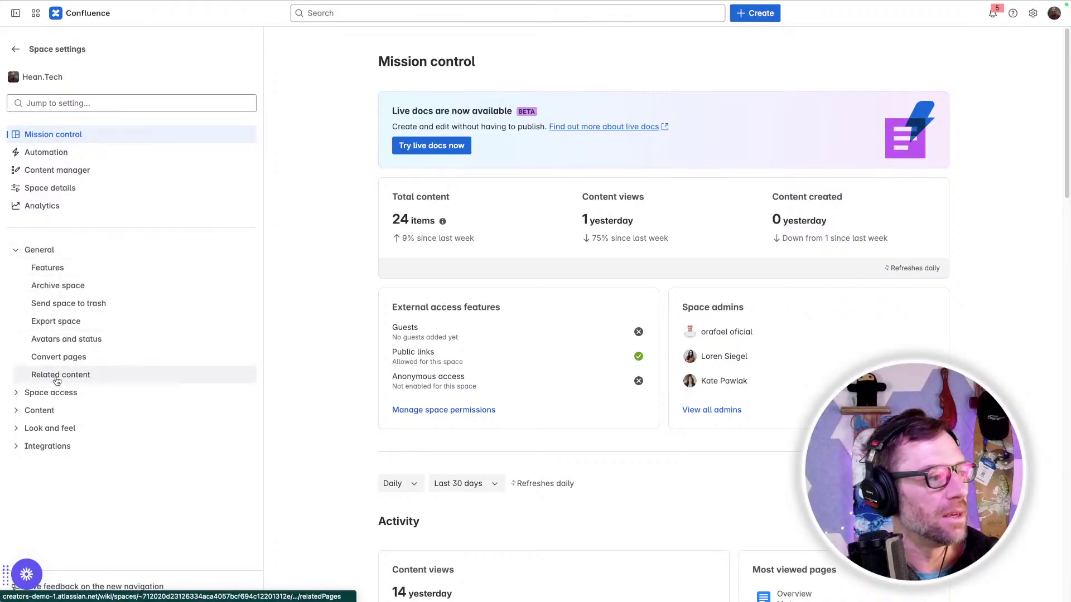
pyautogui.click(53, 396)
pyautogui.click(54, 413)
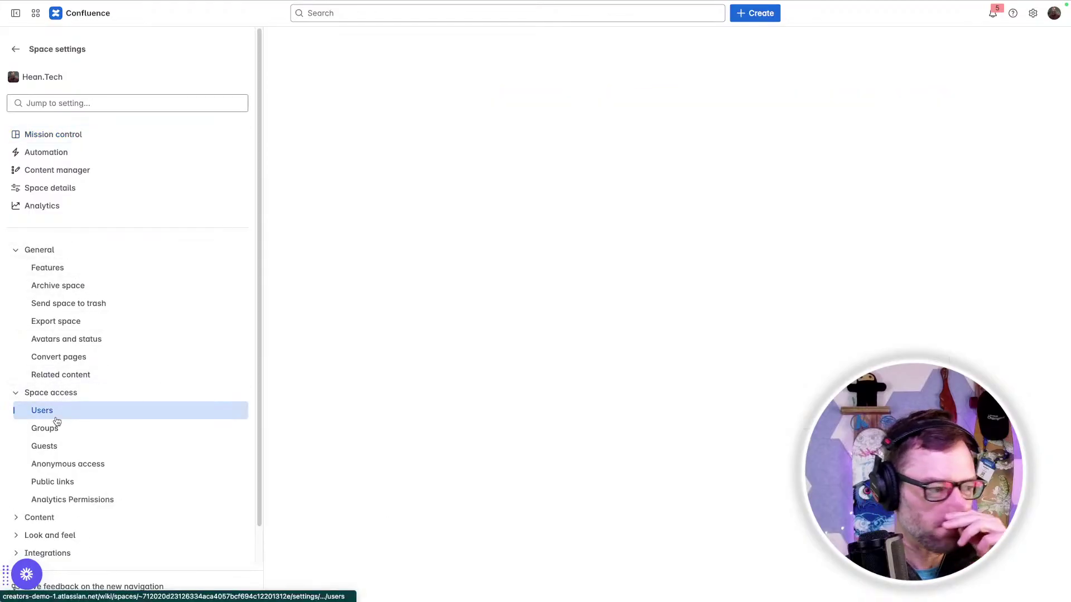
pyautogui.moveTo(644, 221); pyautogui.dragTo(691, 242)
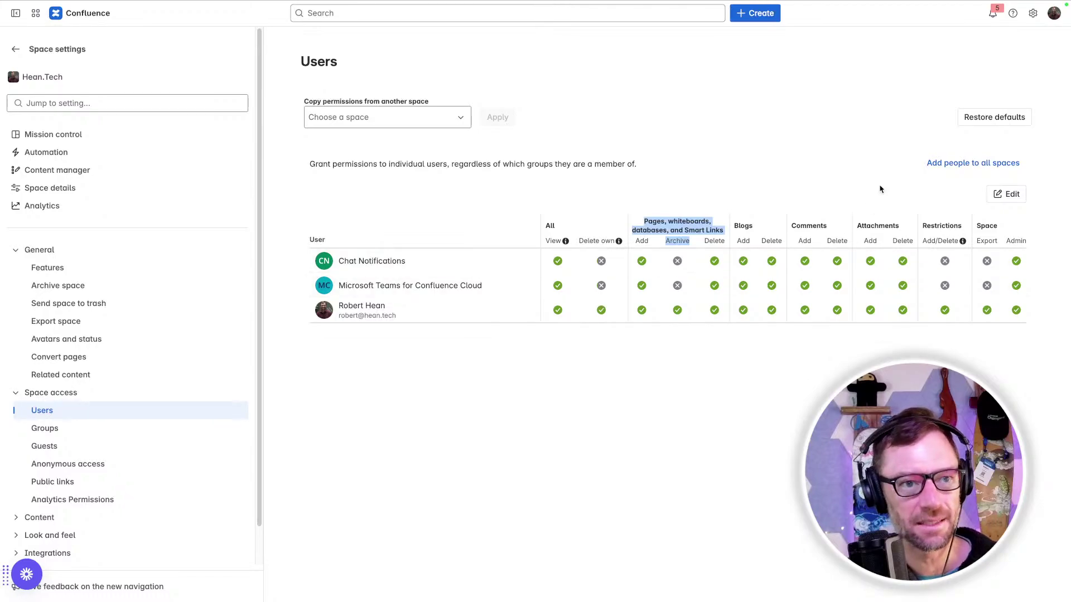
pyautogui.click(780, 158)
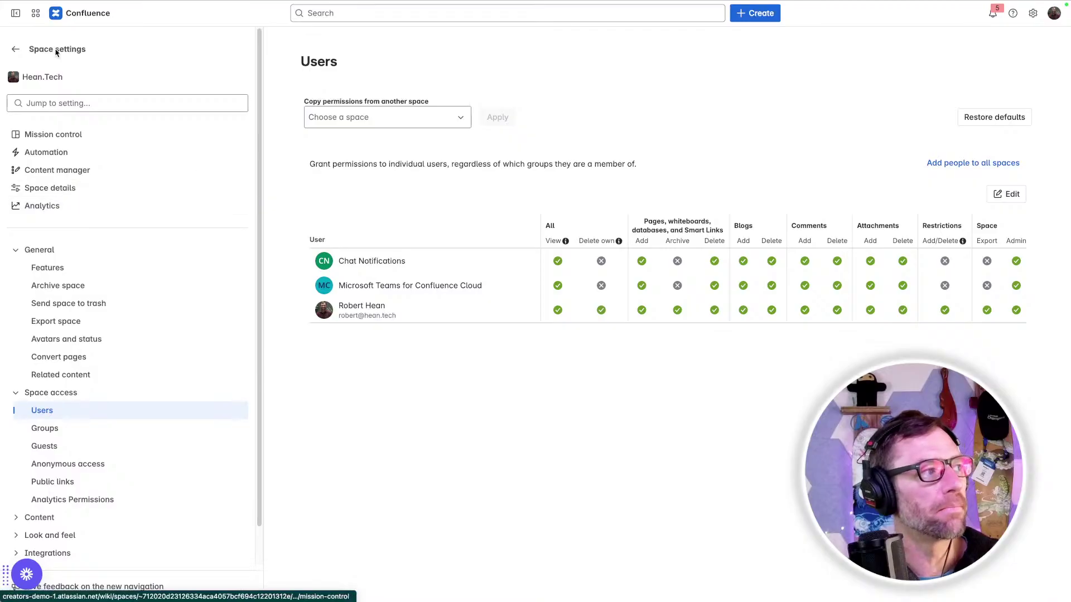
pyautogui.click(17, 48)
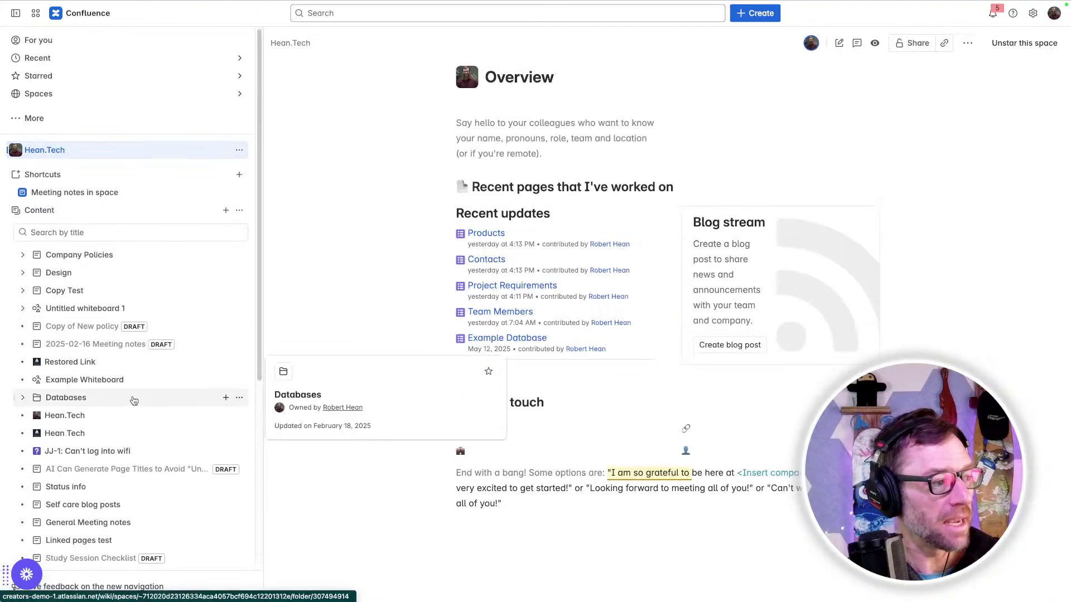
# Step: Create a new database inside the Databases folder
pyautogui.click(133, 400)
pyautogui.scroll(-2, 112, 402)
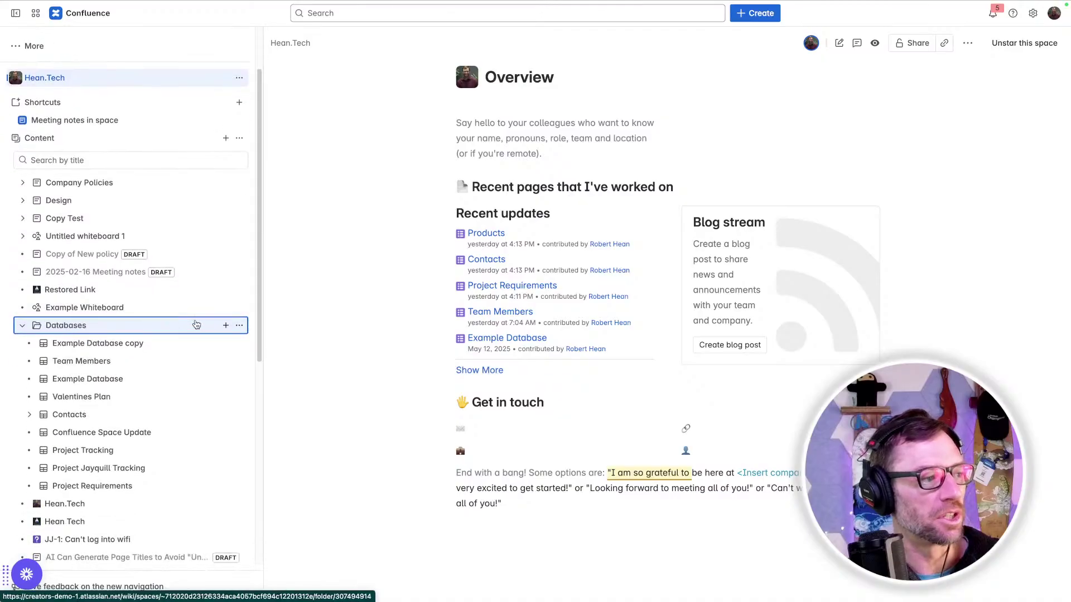
pyautogui.click(226, 326)
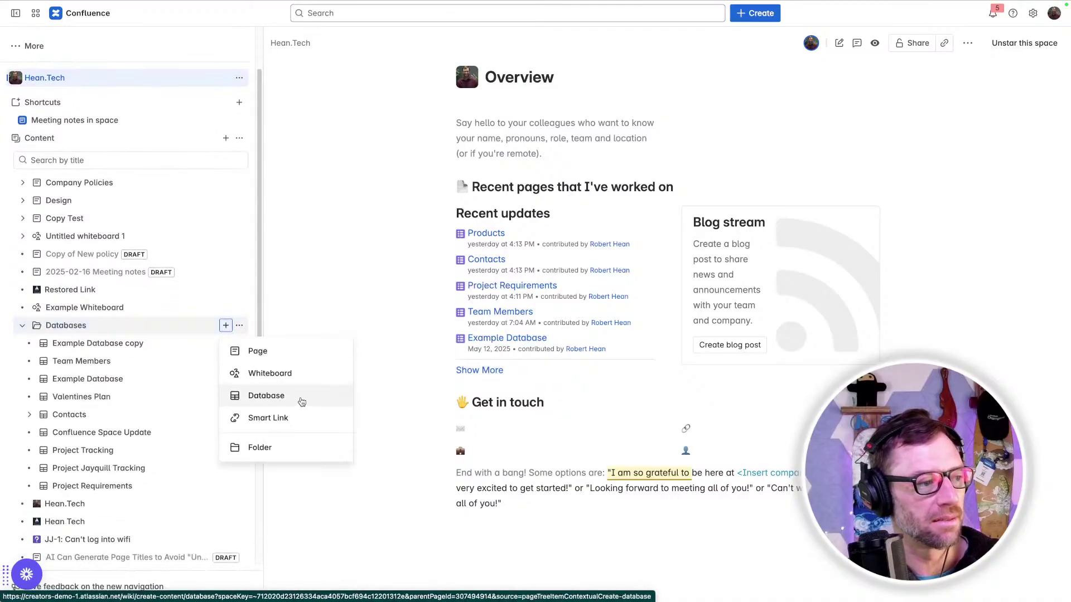
pyautogui.click(302, 402)
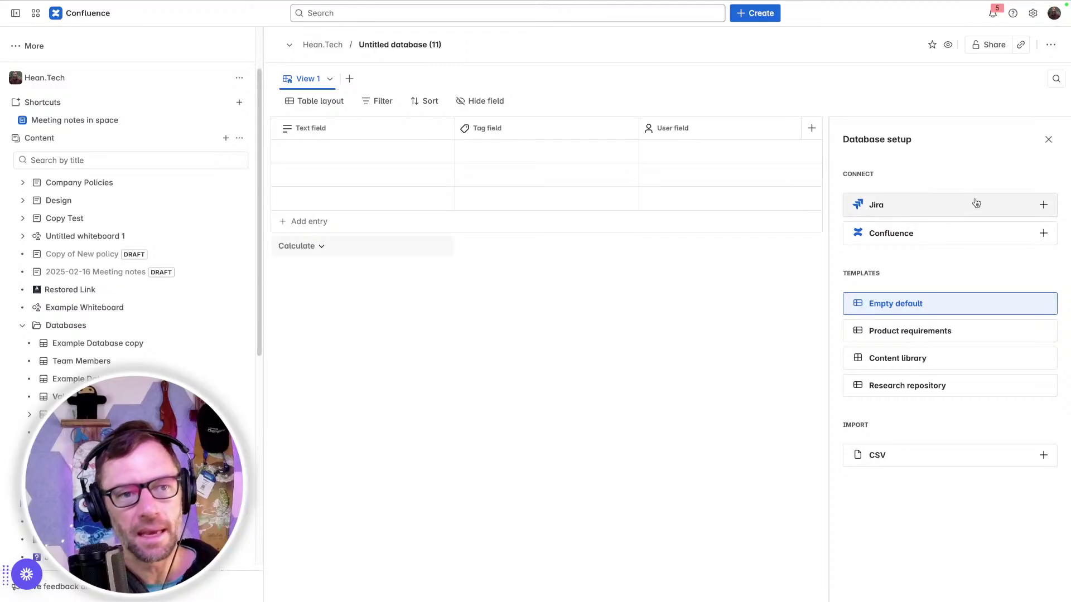
# Step: Start connecting a Confluence list to the database, filtered to content edited or created by the space owner and updated in the past 30 days
pyautogui.click(965, 232)
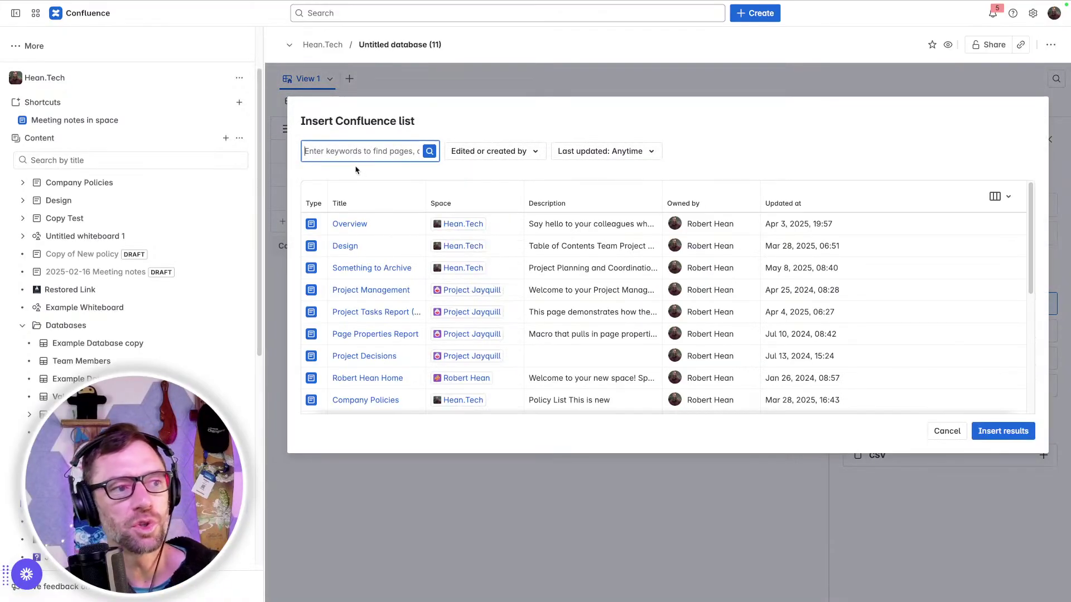
pyautogui.click(492, 151)
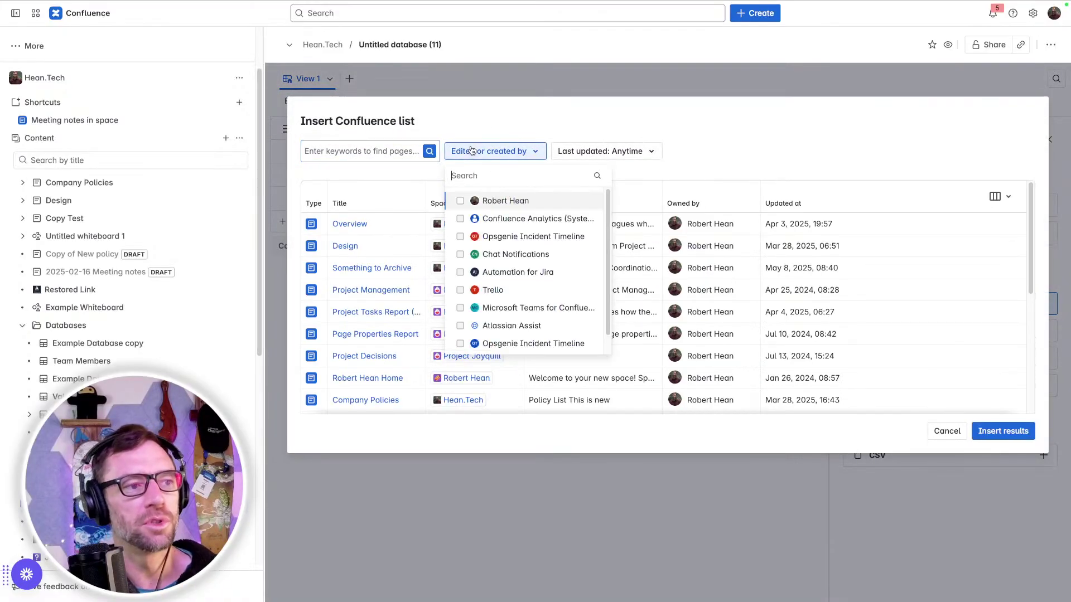
pyautogui.click(461, 201)
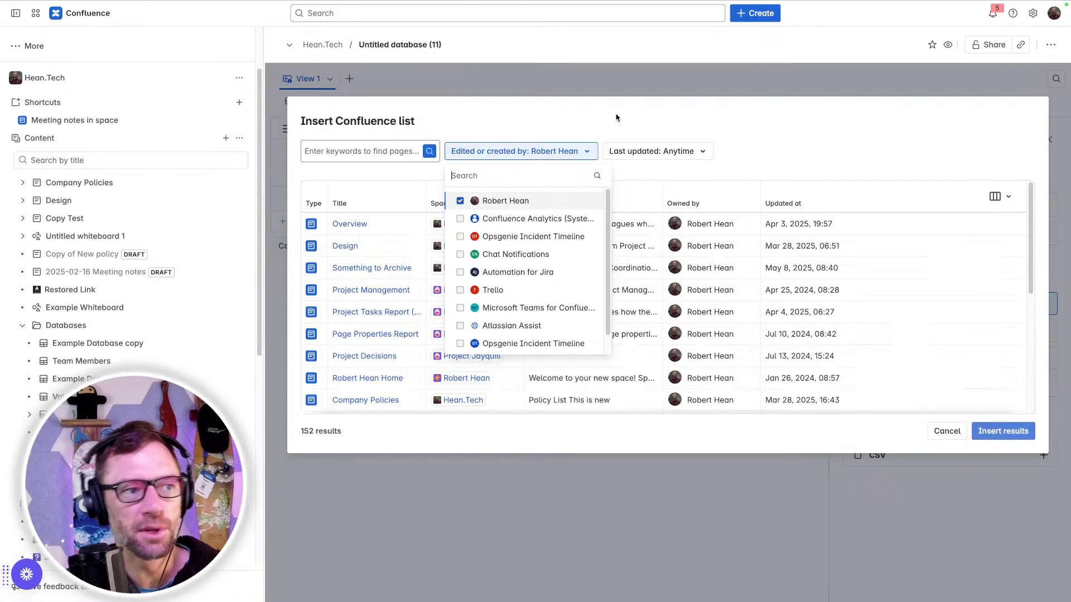
pyautogui.click(616, 117)
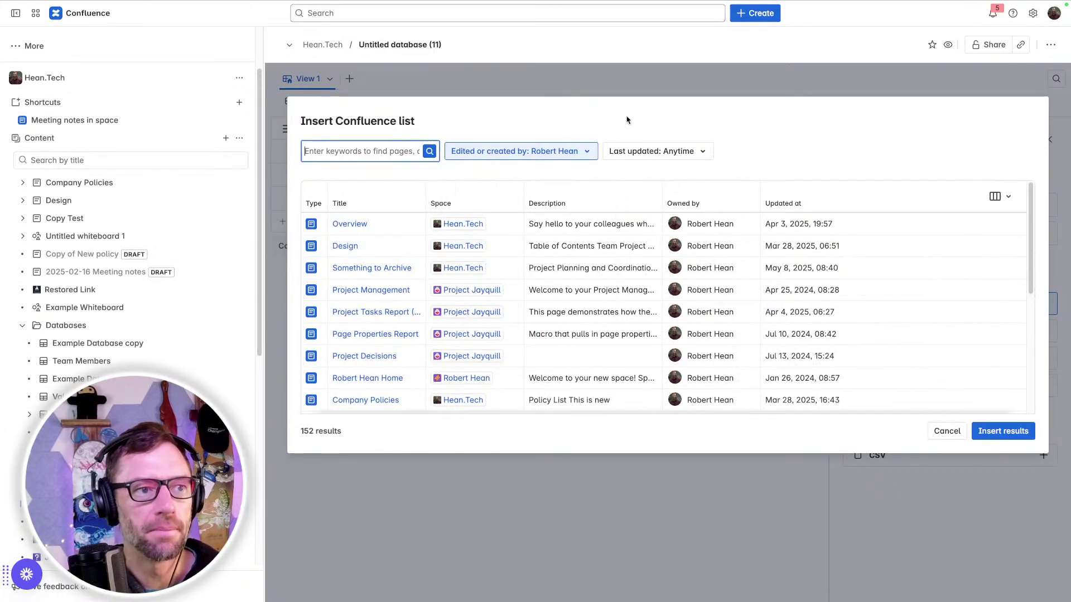
pyautogui.moveTo(331, 224); pyautogui.dragTo(623, 246)
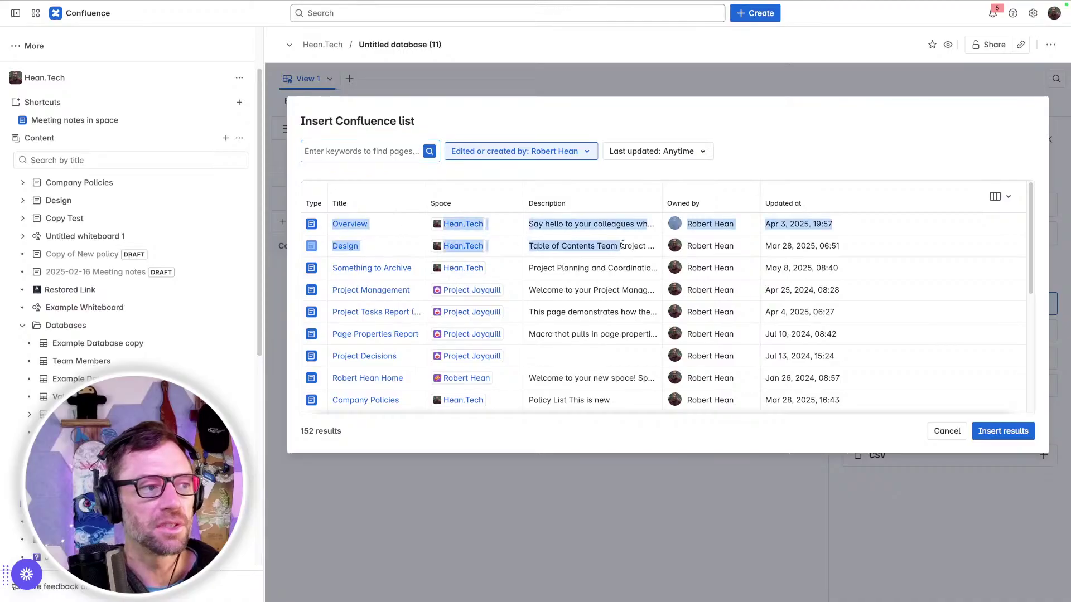
pyautogui.click(635, 158)
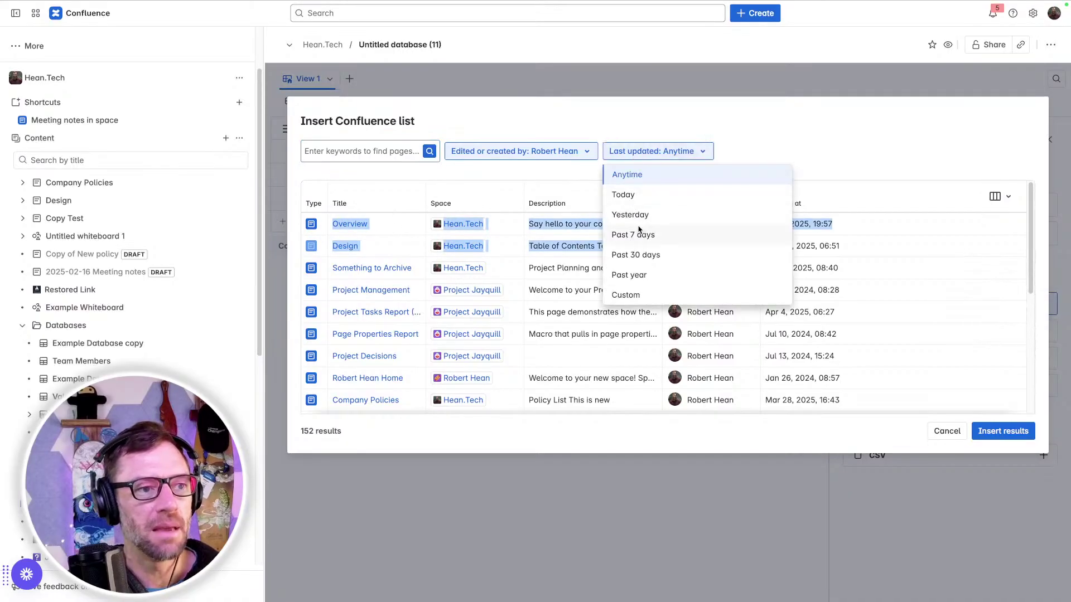
pyautogui.click(643, 255)
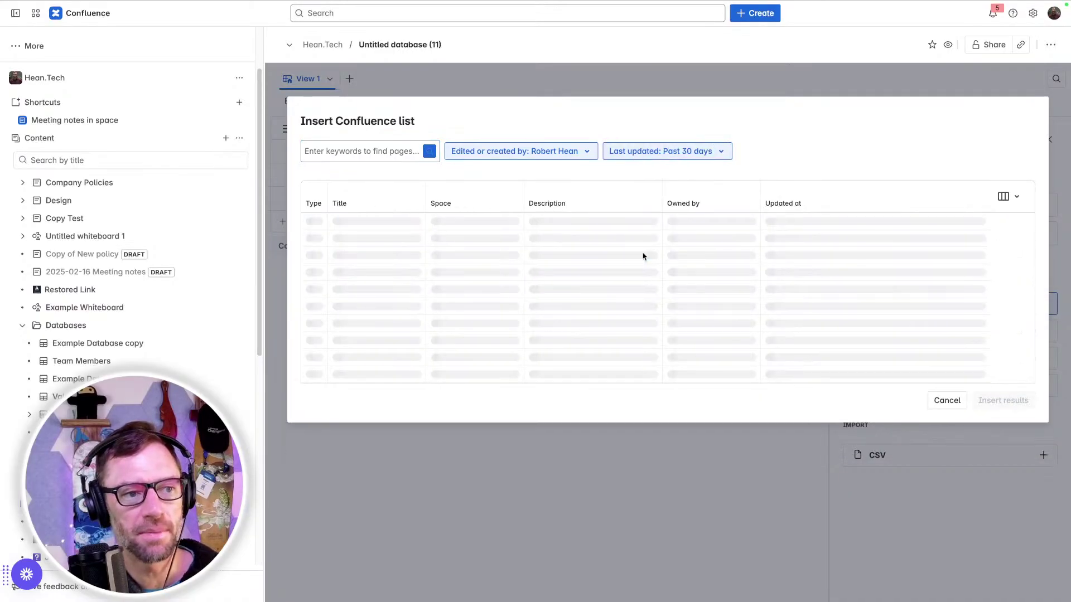
# Step: Hide the Updated at column in the Confluence list preview and show it again
pyautogui.click(1010, 200)
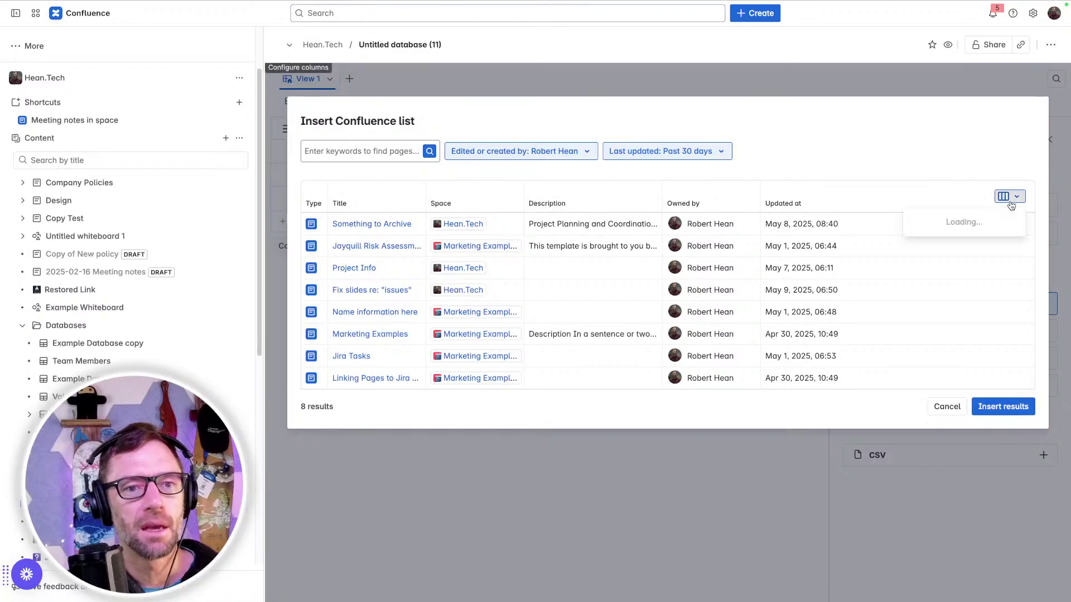
pyautogui.click(920, 340)
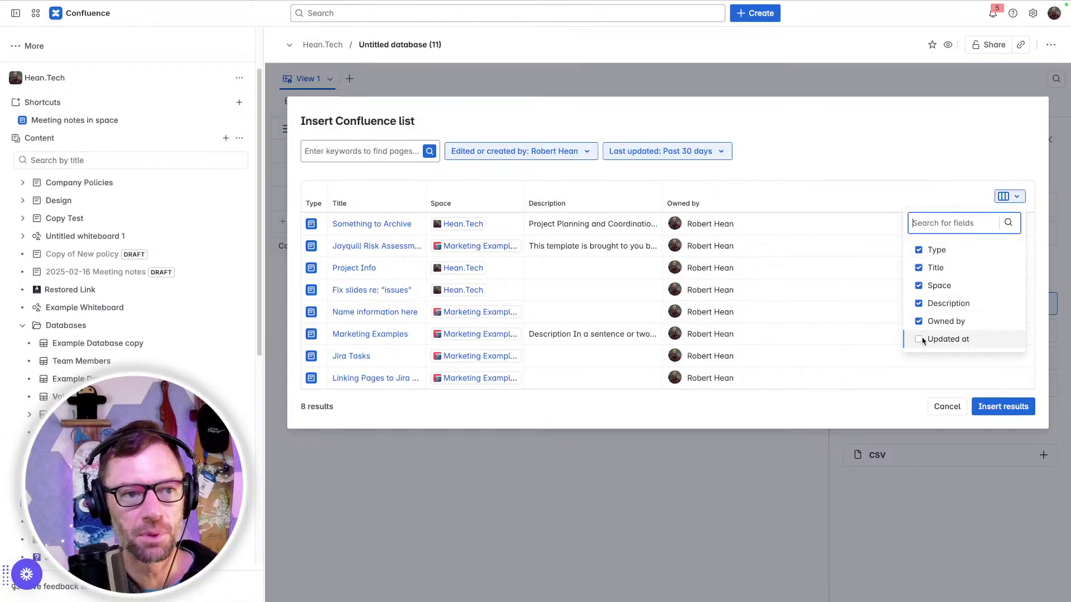
pyautogui.click(920, 339)
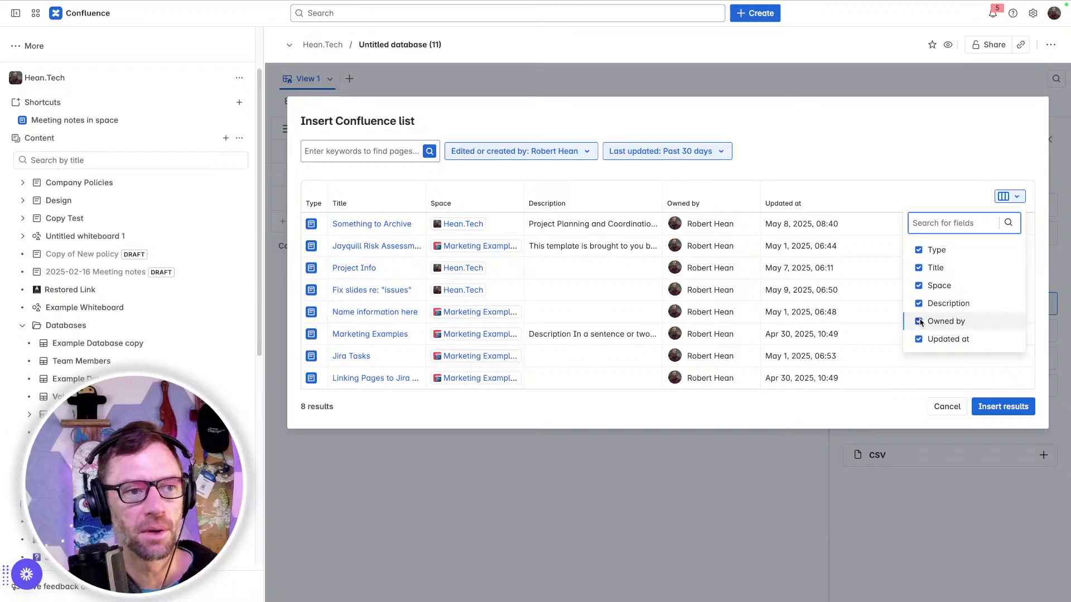
# Step: Hide the Owned by column in the Confluence list preview and cancel inserting the list
pyautogui.click(919, 322)
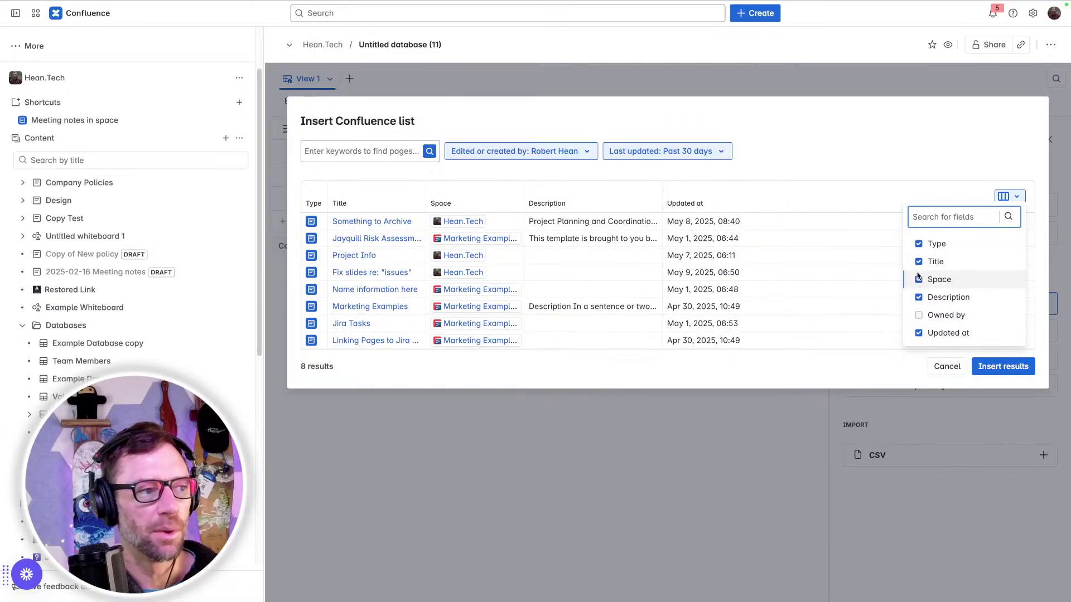
pyautogui.click(867, 135)
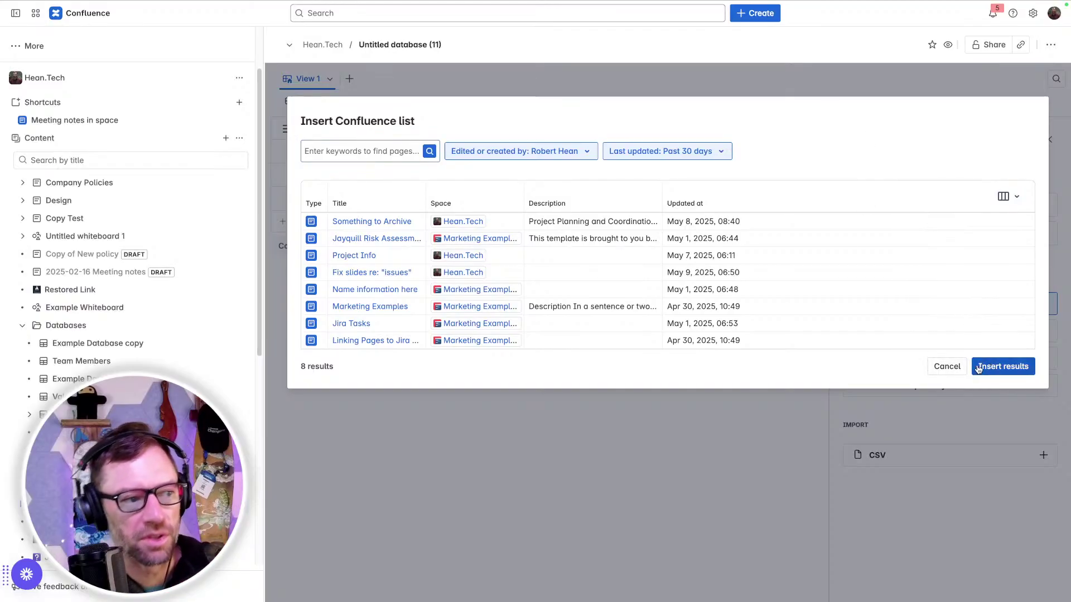
pyautogui.click(956, 371)
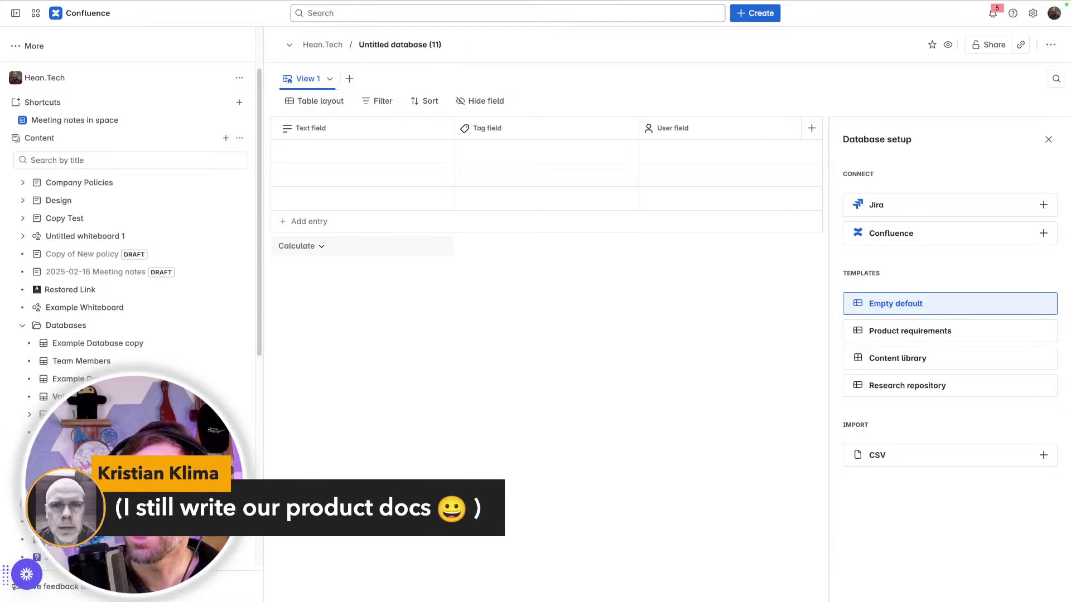
# Step: Try the Product requirements and Content library templates on the database, collapsing the sidebar and allowing the browser's local network access
pyautogui.click(939, 337)
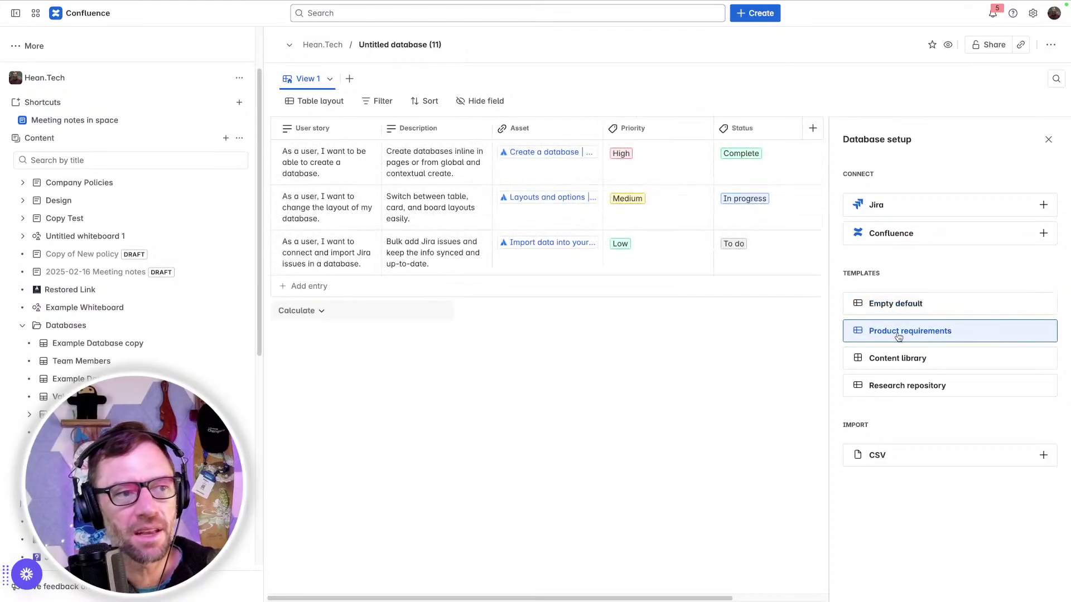
pyautogui.click(15, 12)
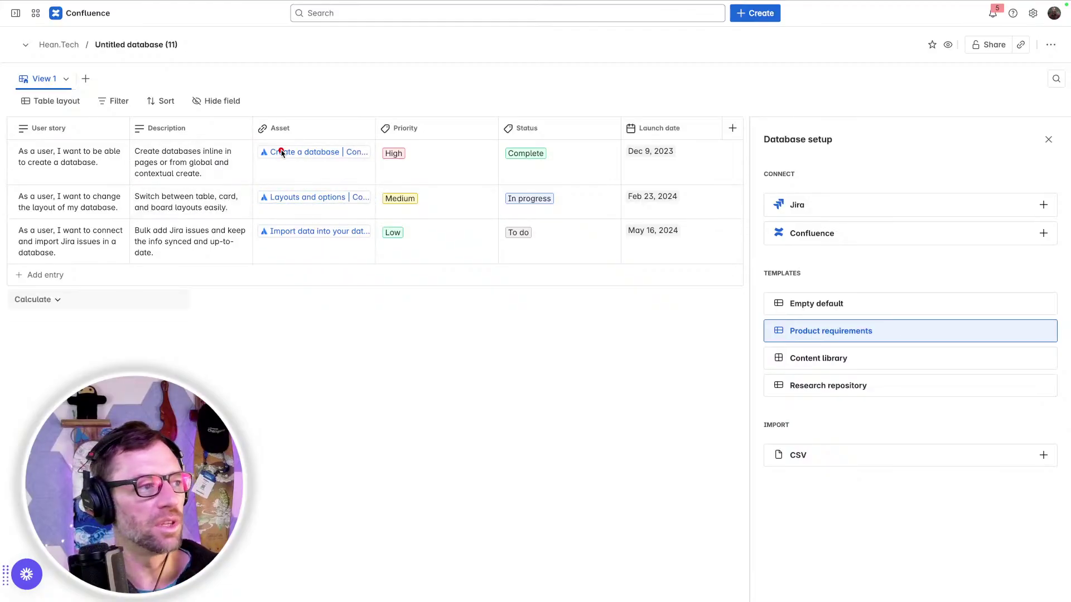
pyautogui.moveTo(117, 170)
pyautogui.mouseDown()
pyautogui.moveTo(324, 156)
pyautogui.moveTo(699, 162)
pyautogui.moveTo(223, 257)
pyautogui.moveTo(86, 170)
pyautogui.mouseUp()
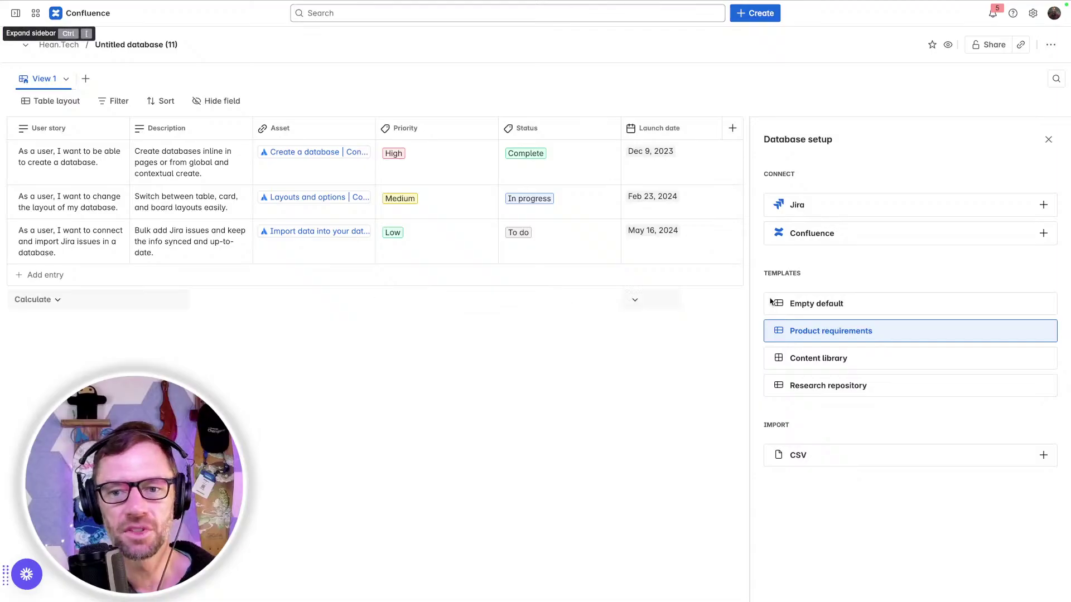
pyautogui.click(922, 370)
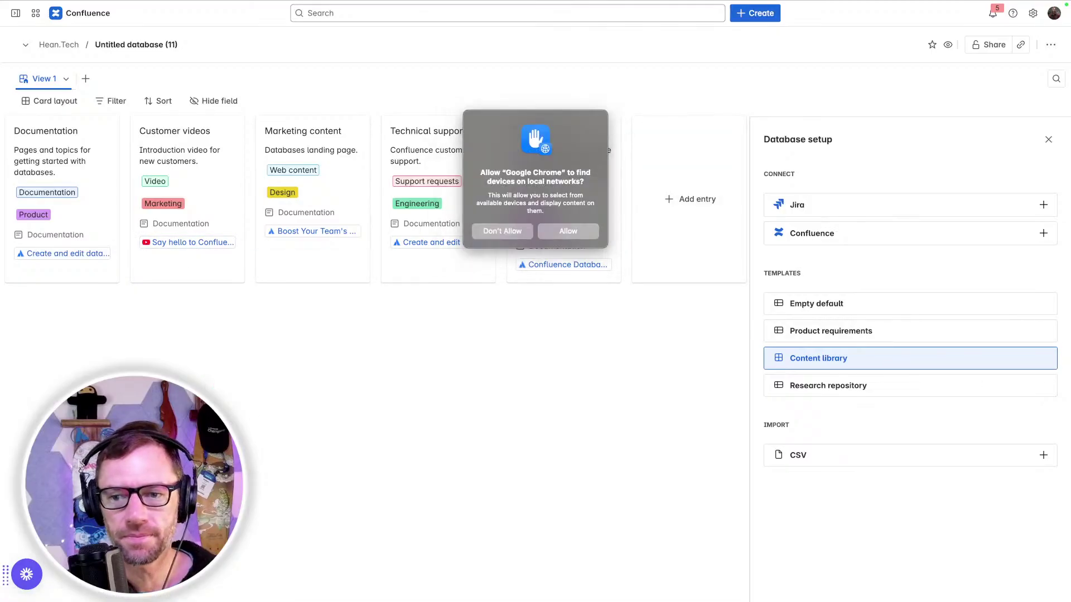
pyautogui.click(582, 233)
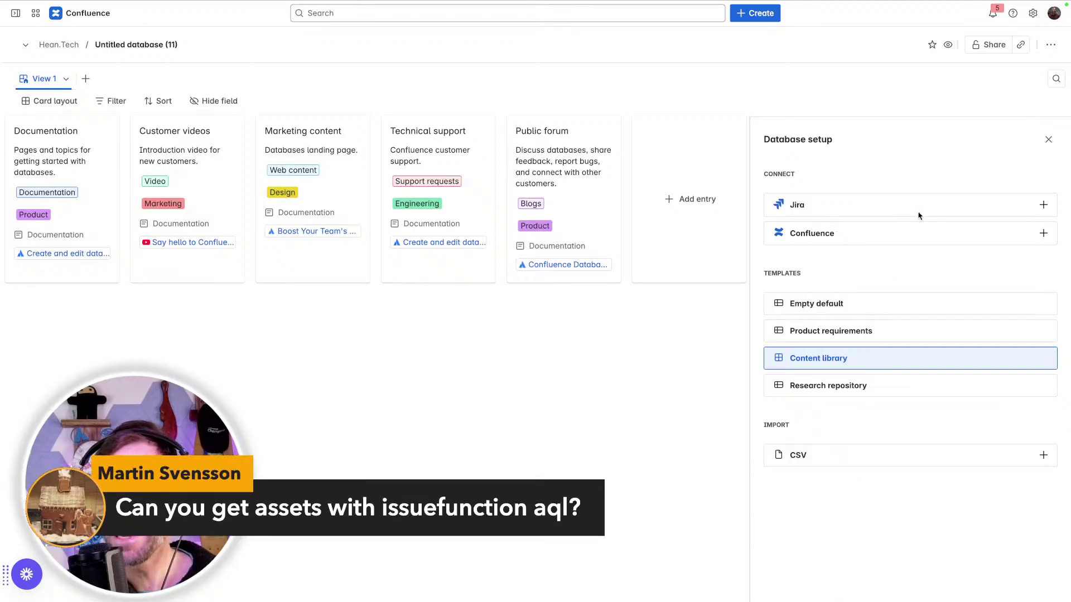
# Step: Examine the JQL search mode for inserting Jira issues and close the dialog without inserting anything
pyautogui.click(873, 210)
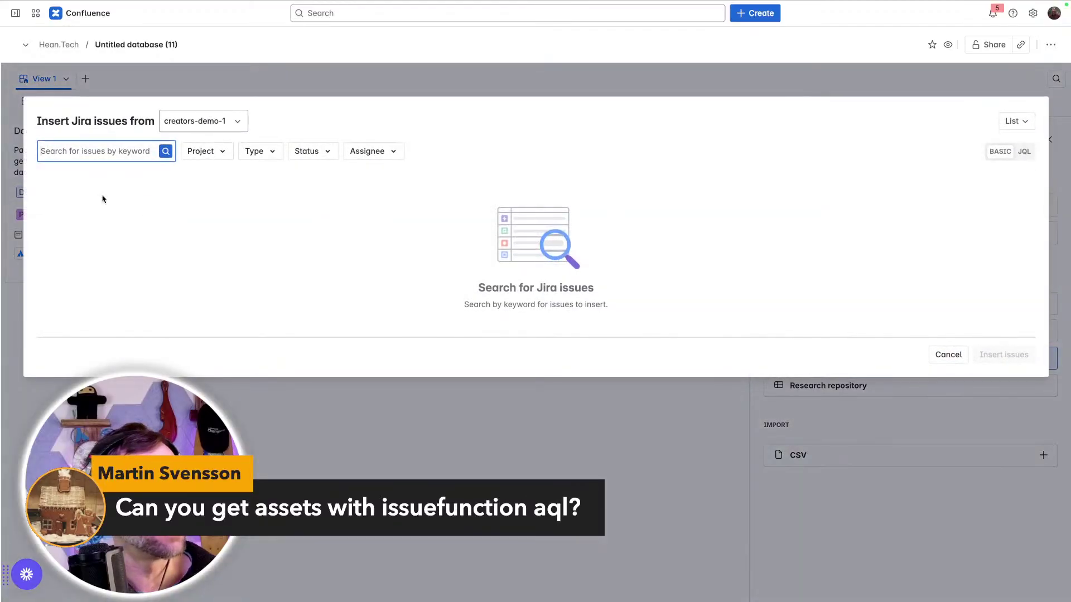
pyautogui.click(1024, 152)
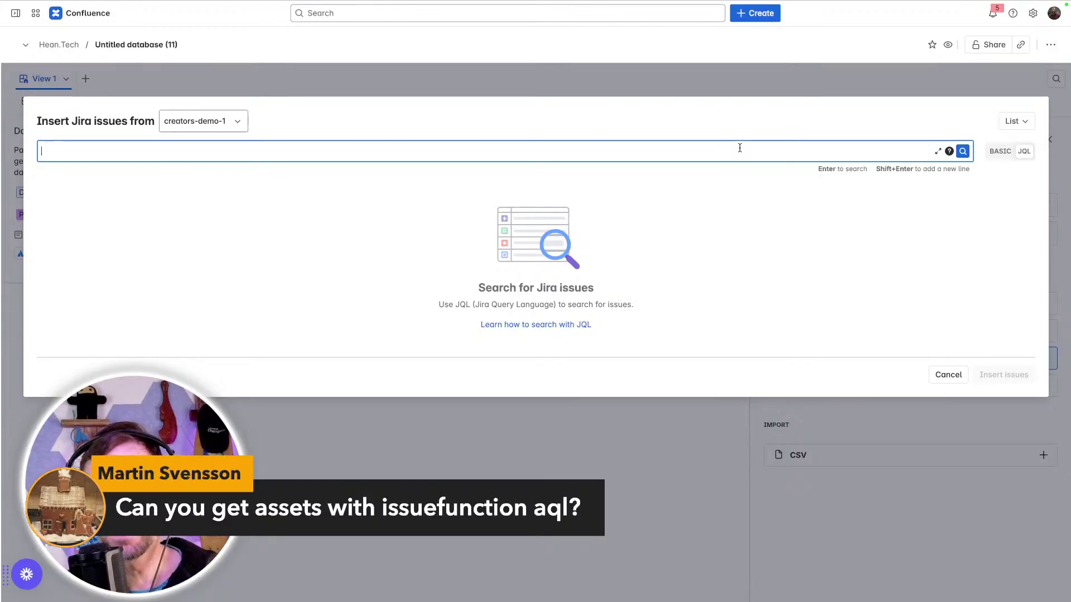
pyautogui.click(918, 349)
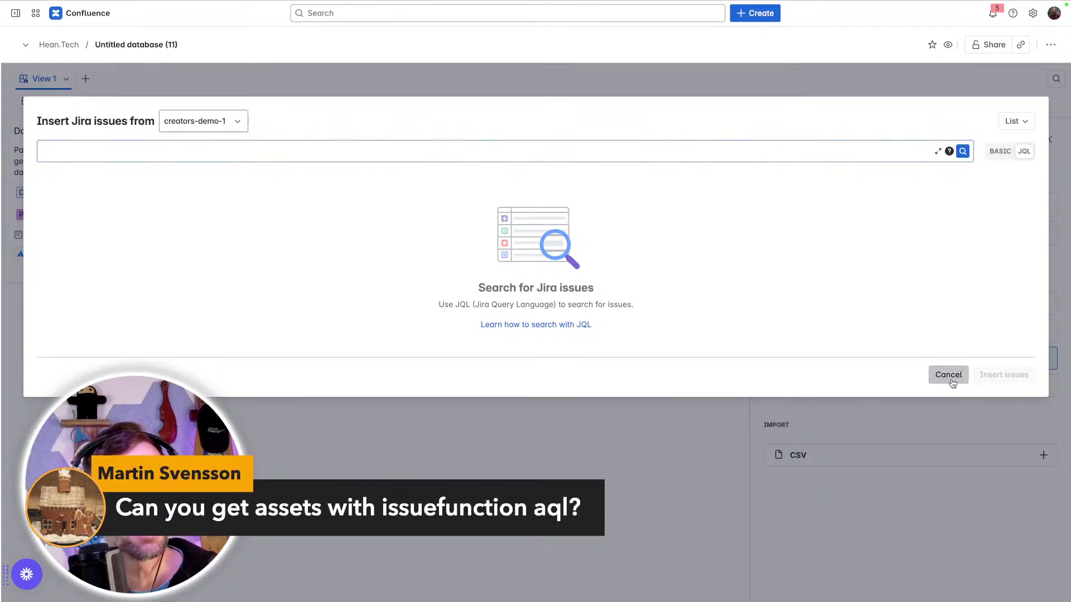
pyautogui.click(949, 376)
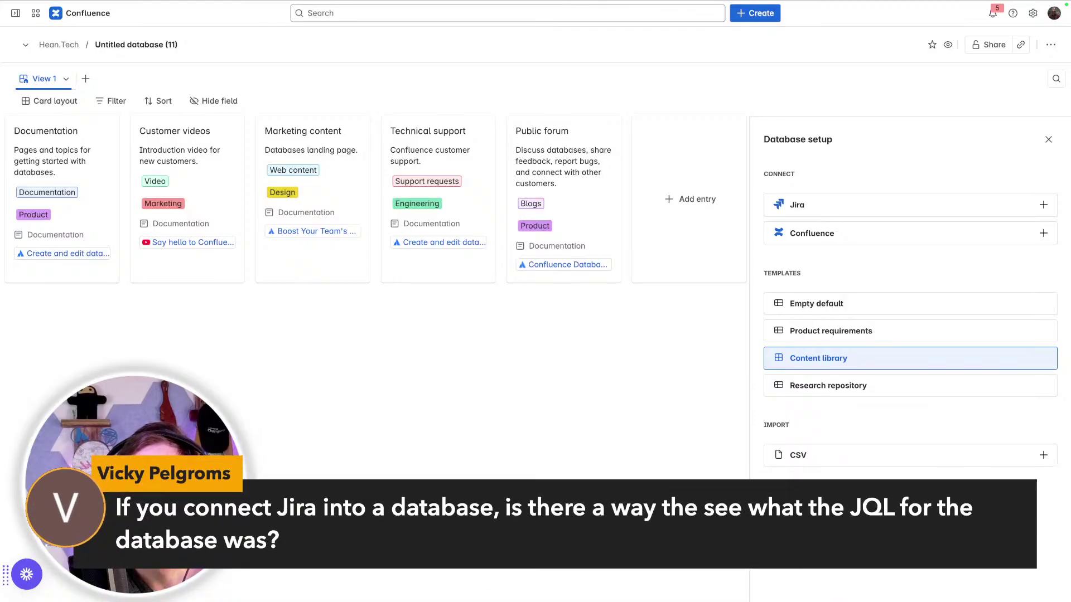
# Step: Search the creators-demo-1 Jira issues with a JQL query that sets the reporter to the space owner
pyautogui.click(831, 208)
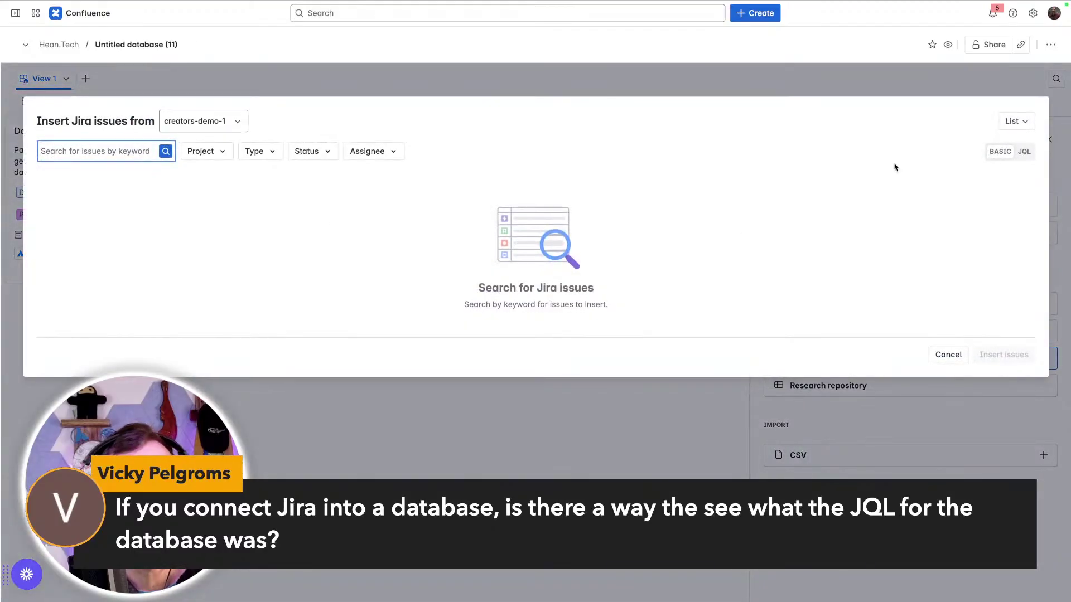
pyautogui.click(1015, 157)
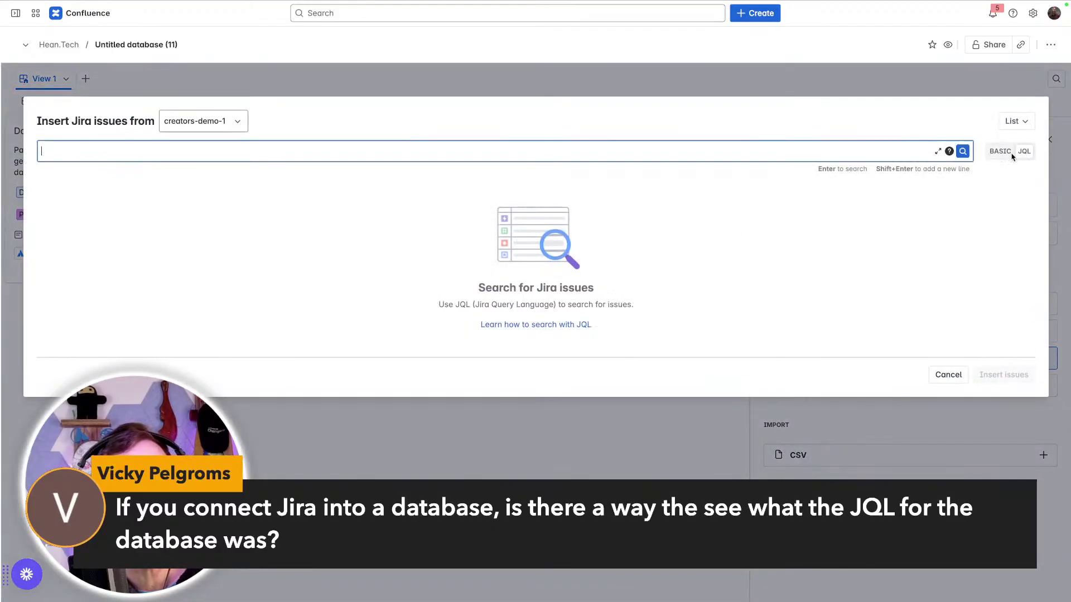
pyautogui.click(763, 152)
pyautogui.write('reporter = ')
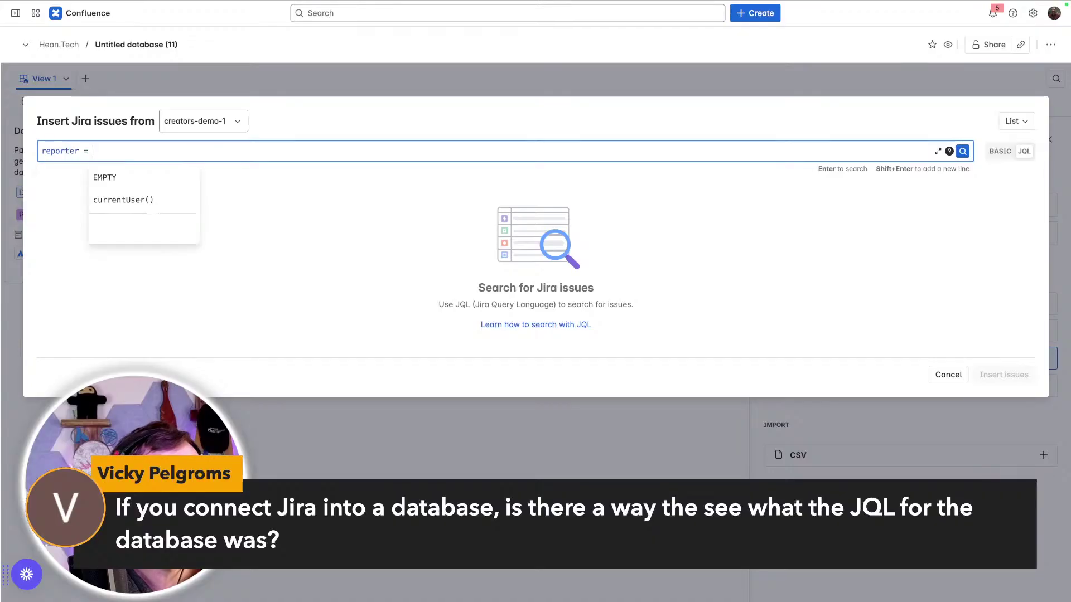
pyautogui.write('Robert')
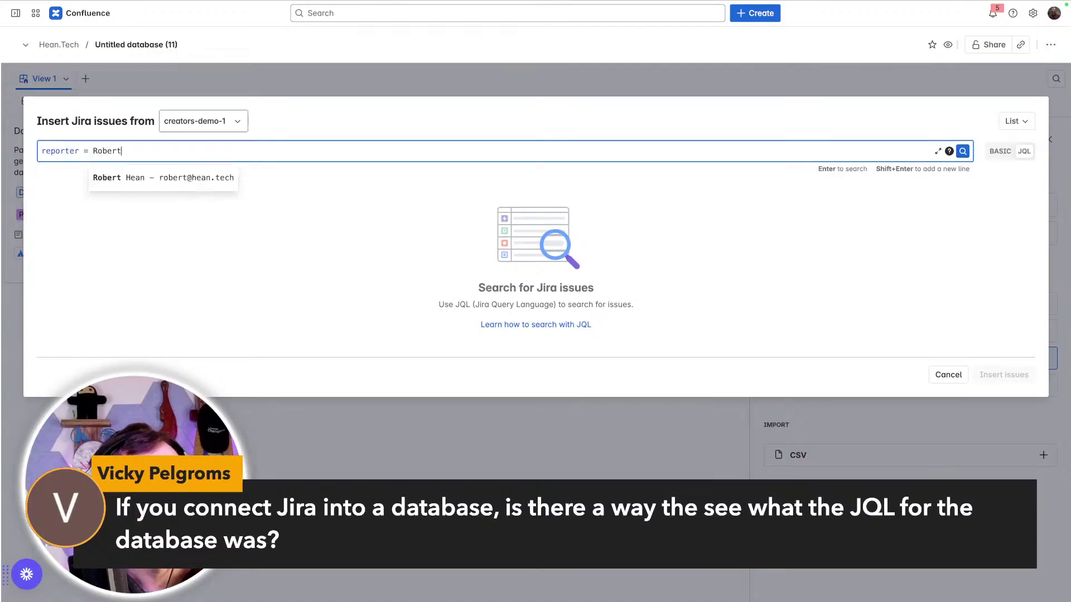
pyautogui.press('Return')
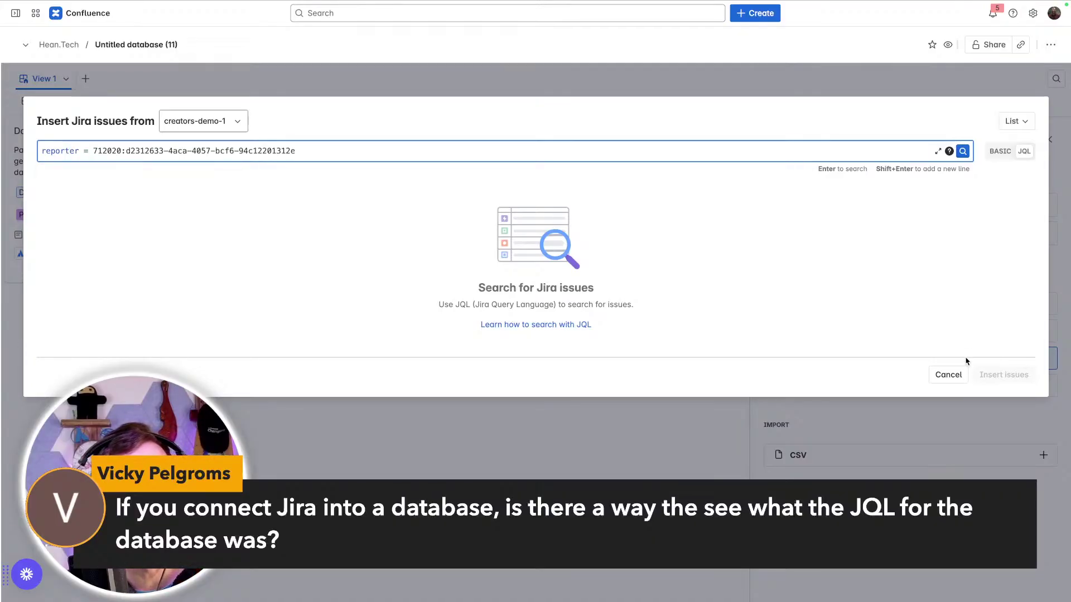
pyautogui.press('Return')
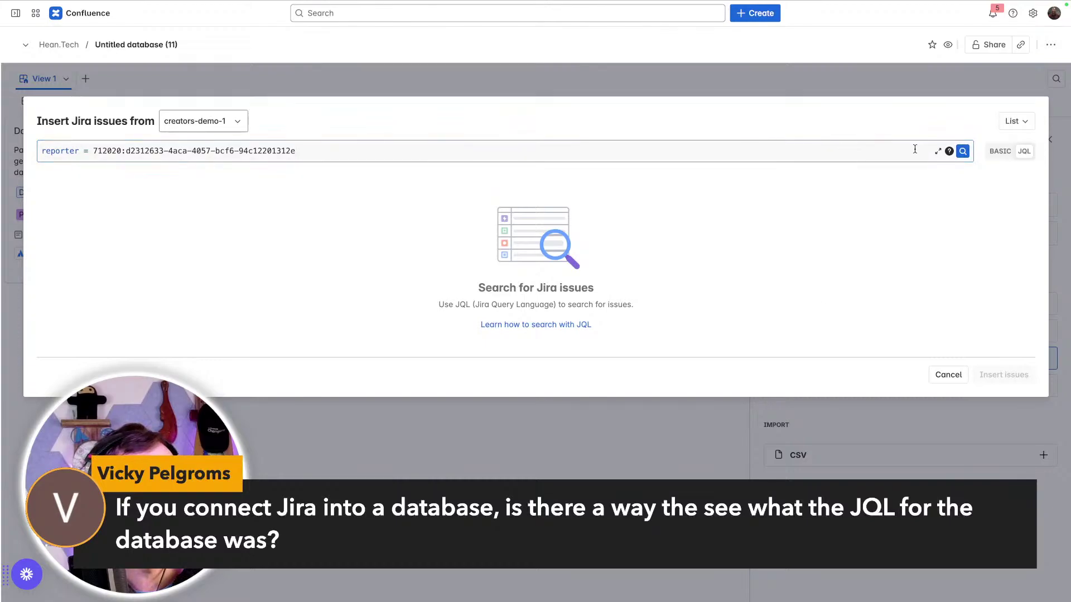
pyautogui.click(967, 152)
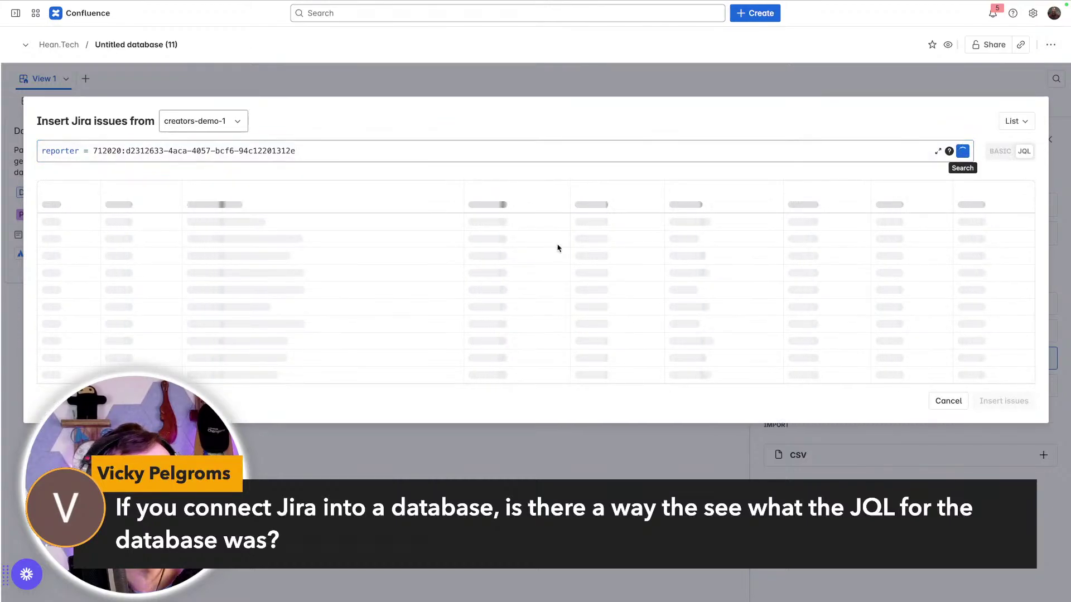
# Step: Insert the found Jira issues into the database, close the database setup and look through the imported entries
pyautogui.rightClick(559, 258)
pyautogui.click(1009, 436)
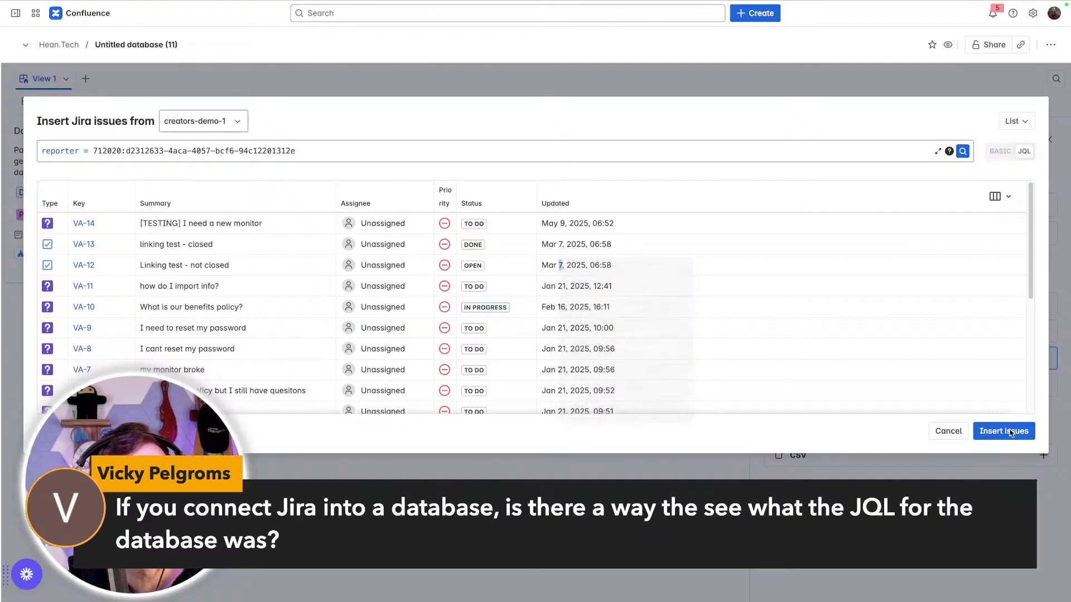
pyautogui.click(1010, 433)
pyautogui.click(593, 185)
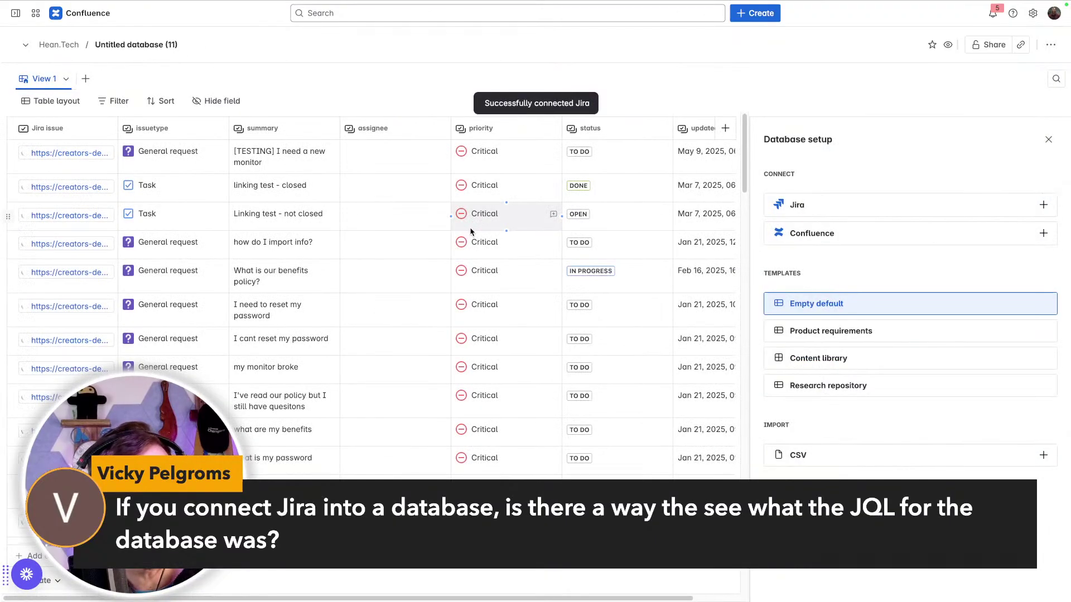
pyautogui.click(1048, 139)
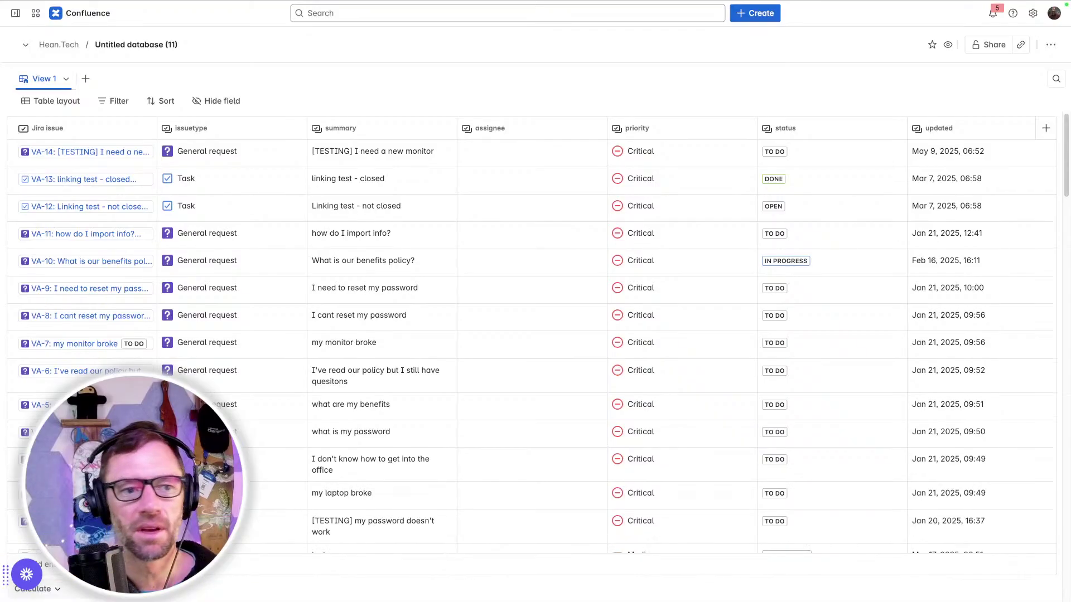
pyautogui.scroll(-15, 657, 382)
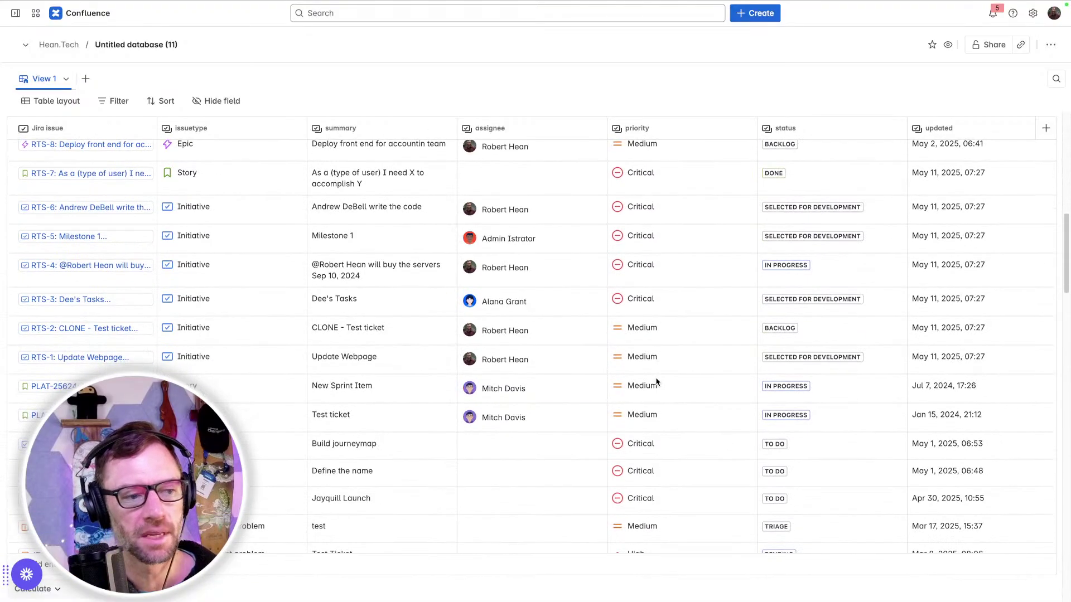
pyautogui.scroll(15, 657, 381)
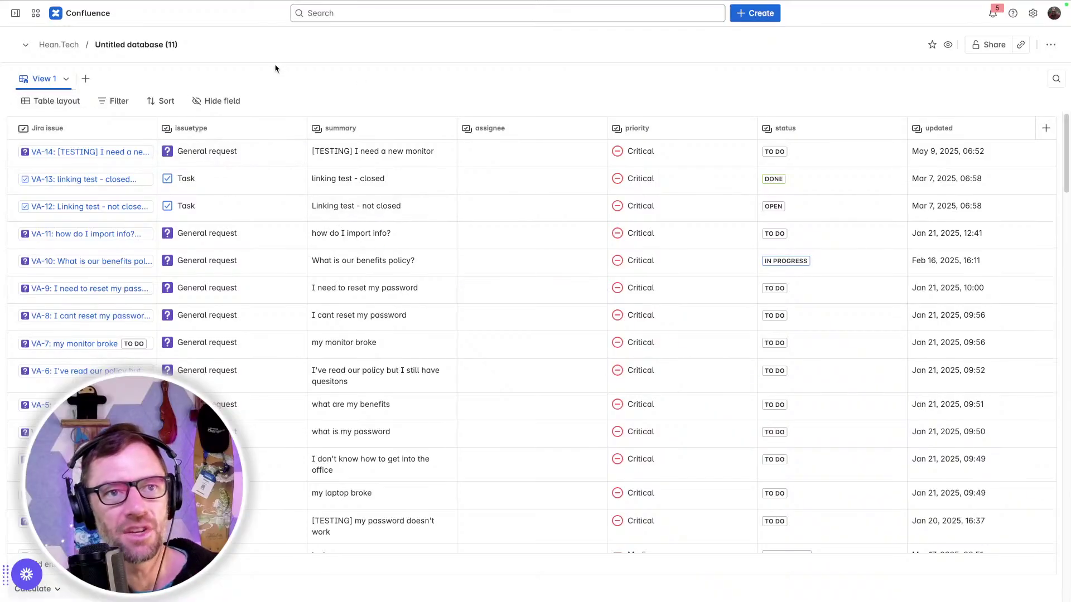
# Step: Open the database's history and compare the current version with the two autosaved versions from May 15, 2025
pyautogui.click(1048, 46)
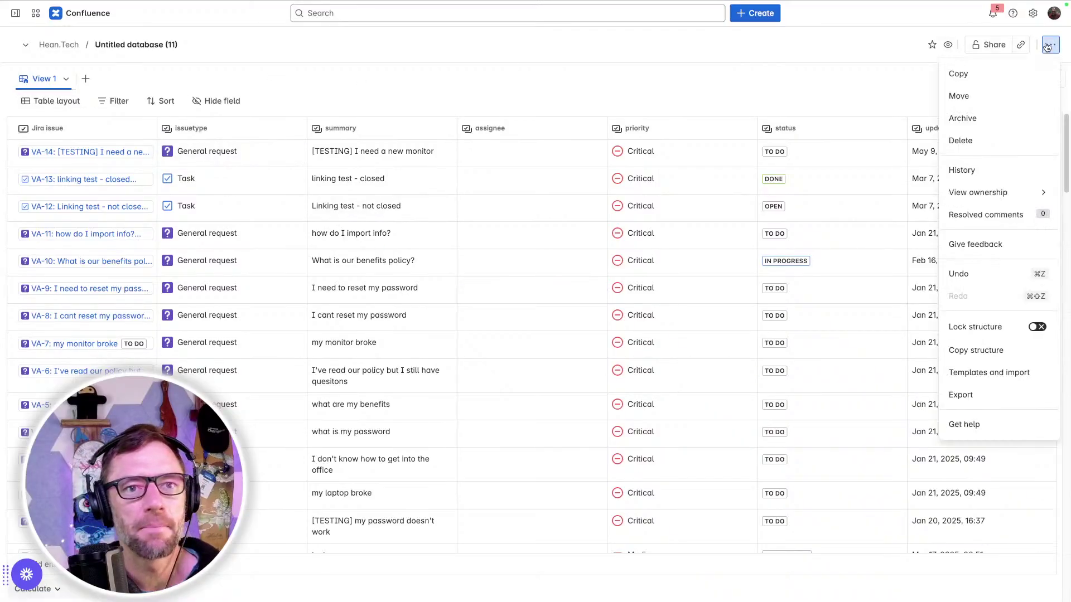
pyautogui.click(1003, 168)
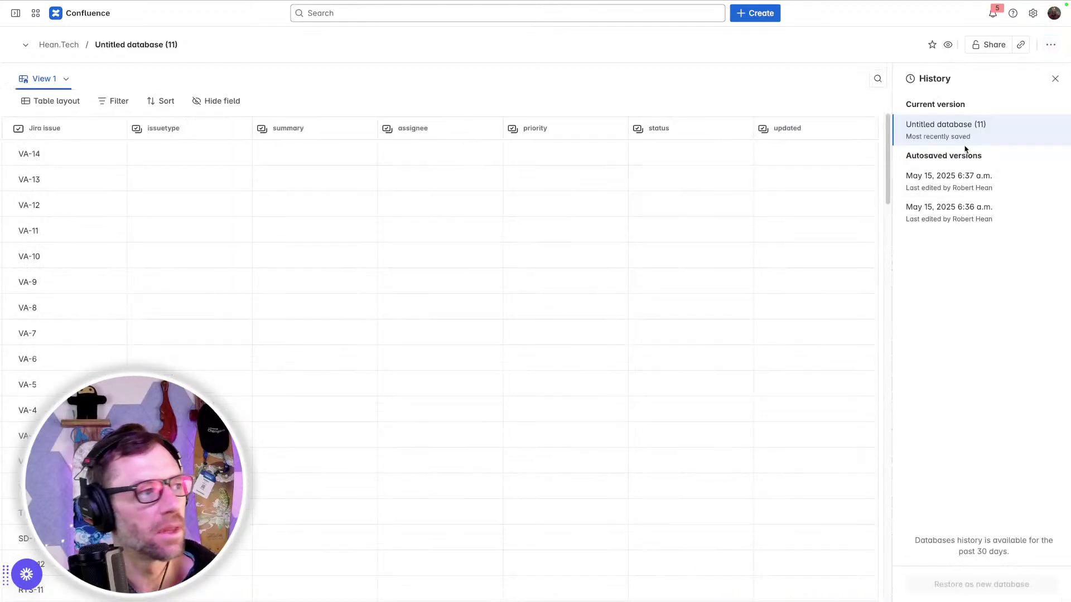
pyautogui.click(967, 184)
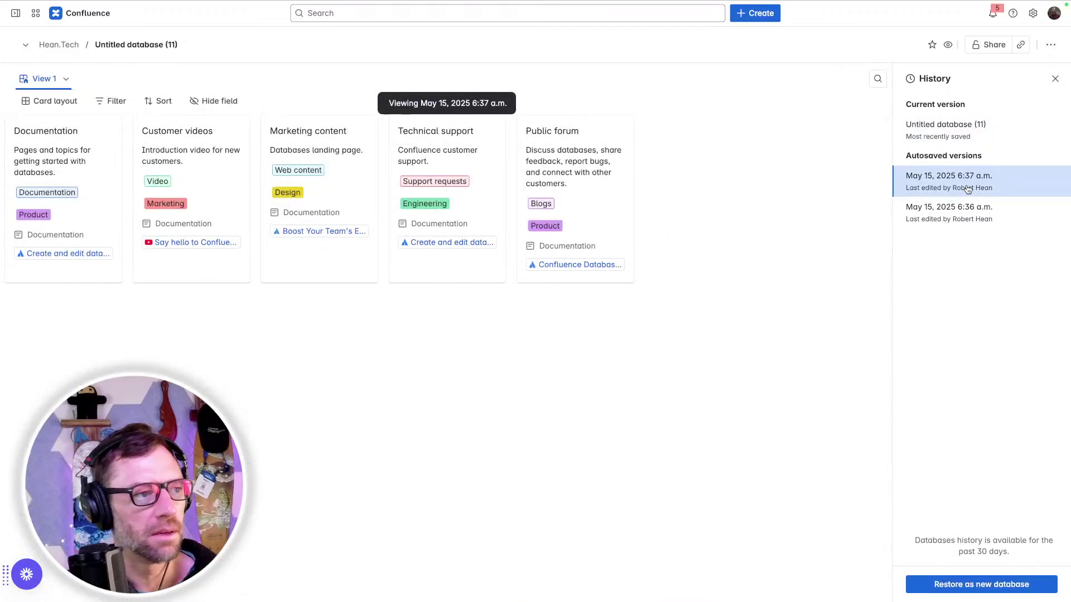
pyautogui.click(947, 136)
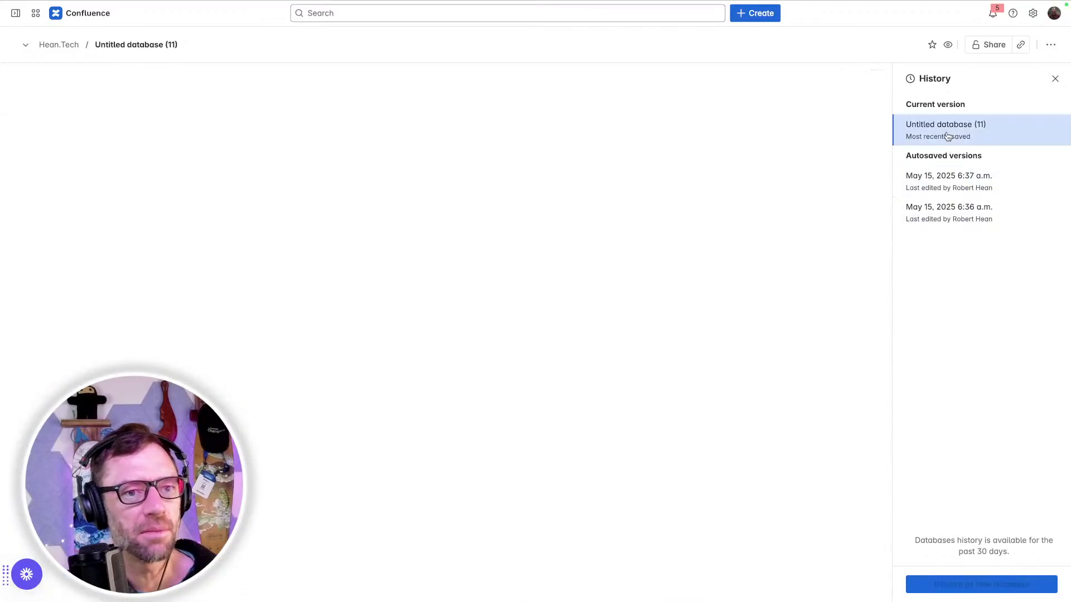
pyautogui.click(946, 213)
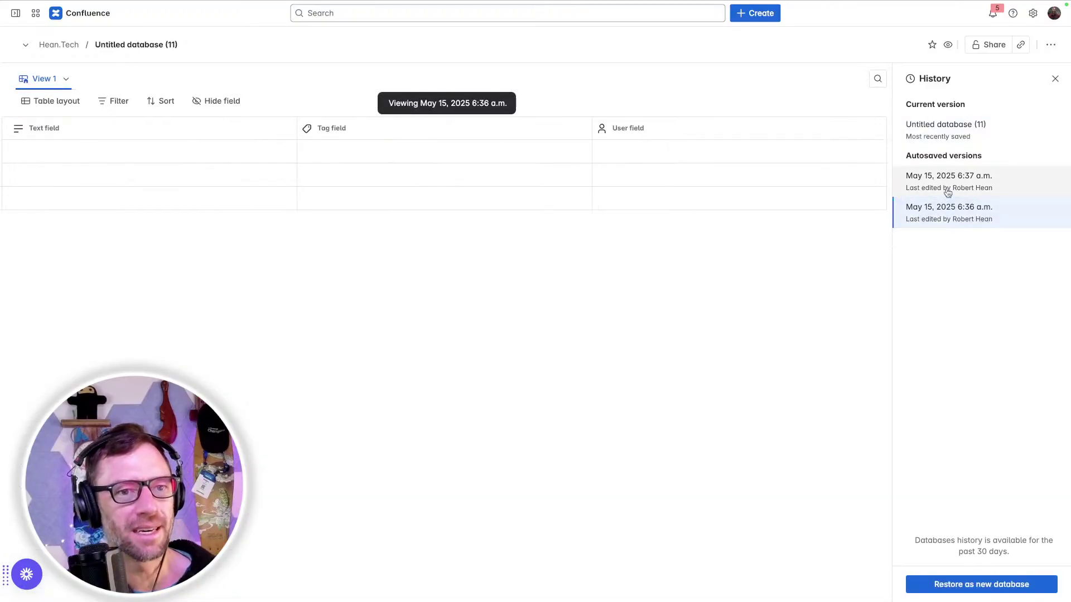
pyautogui.click(947, 190)
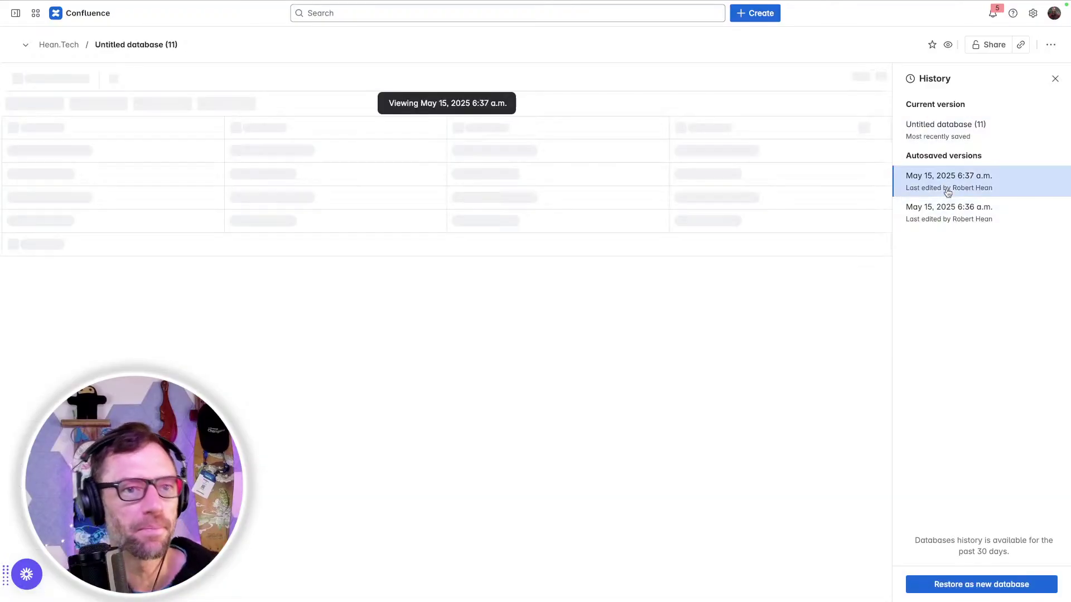
pyautogui.click(927, 213)
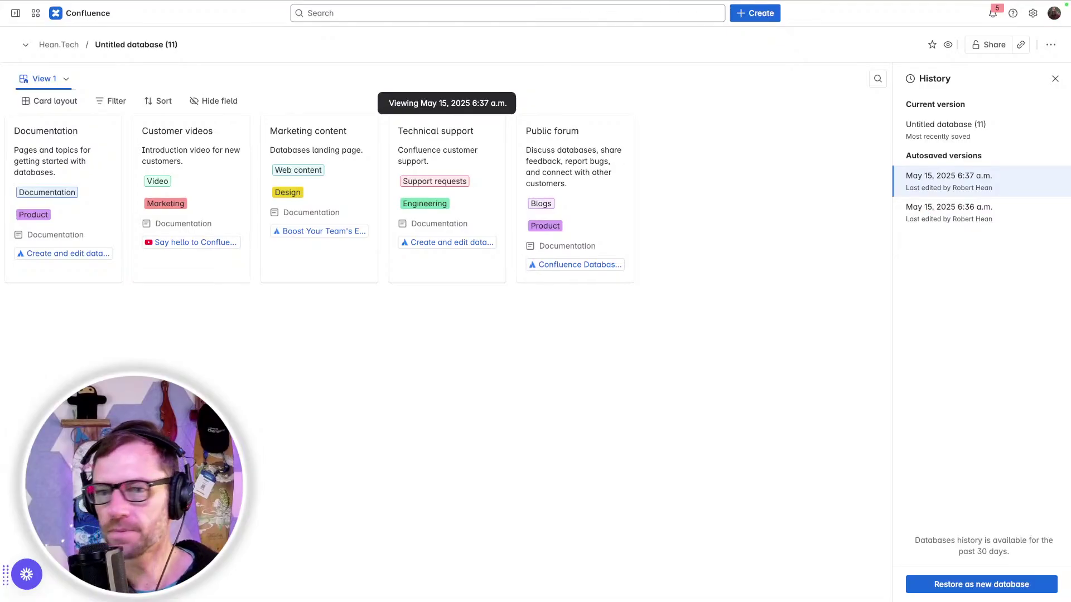
pyautogui.hotkey('ctrl', 'shift', 'd')
pyautogui.moveTo(870, 368)
pyautogui.mouseDown()
pyautogui.moveTo(898, 371)
pyautogui.moveTo(922, 509)
pyautogui.moveTo(917, 550)
pyautogui.moveTo(904, 520)
pyautogui.moveTo(931, 528)
pyautogui.mouseUp()
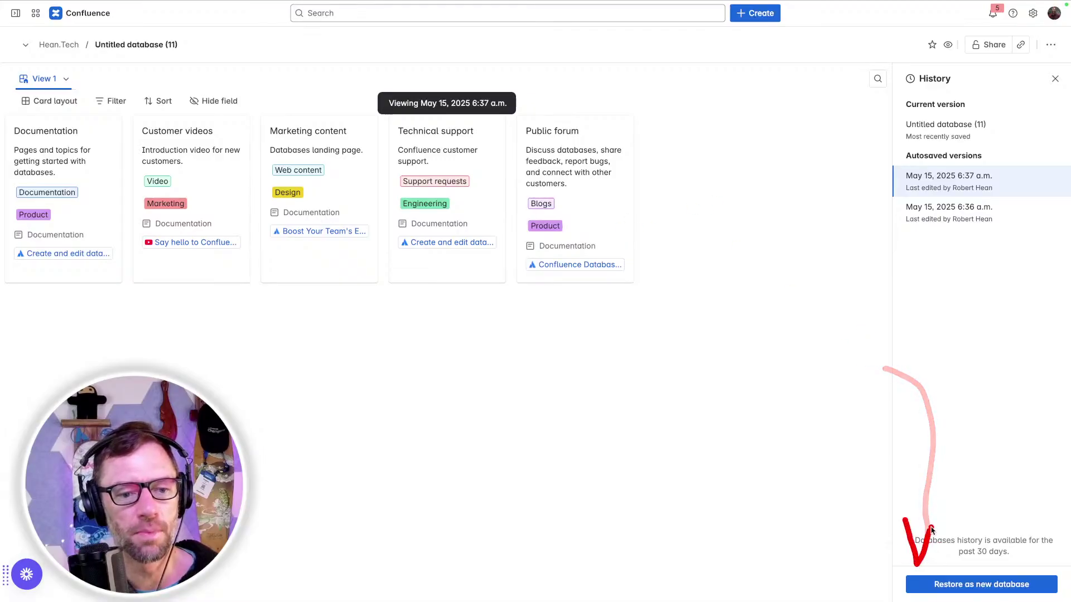
pyautogui.click(801, 419)
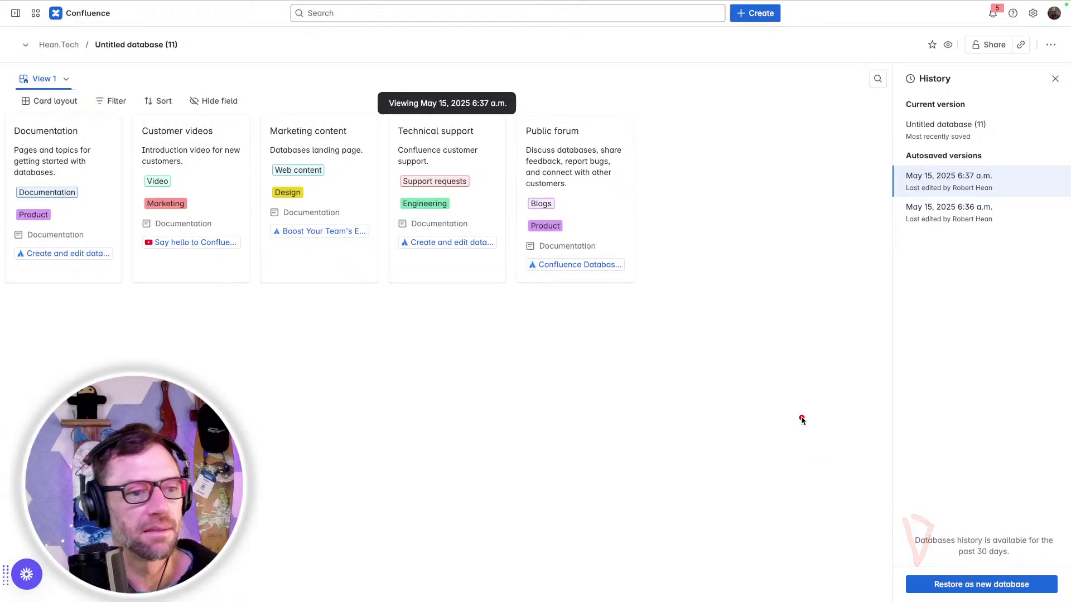
# Step: Return to the current version of the database and close its history
pyautogui.click(927, 138)
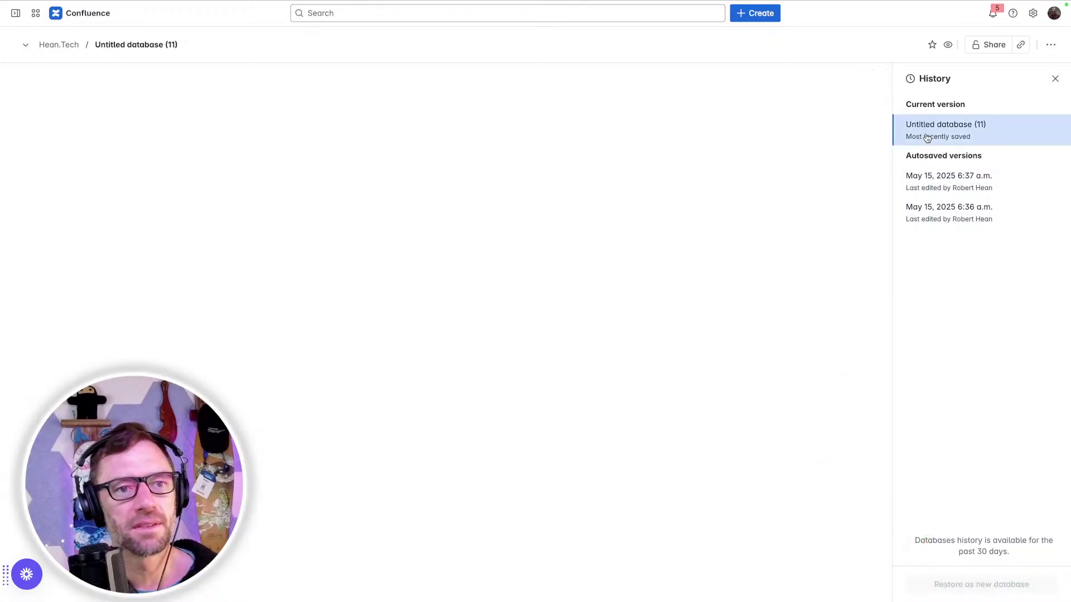
pyautogui.click(1054, 79)
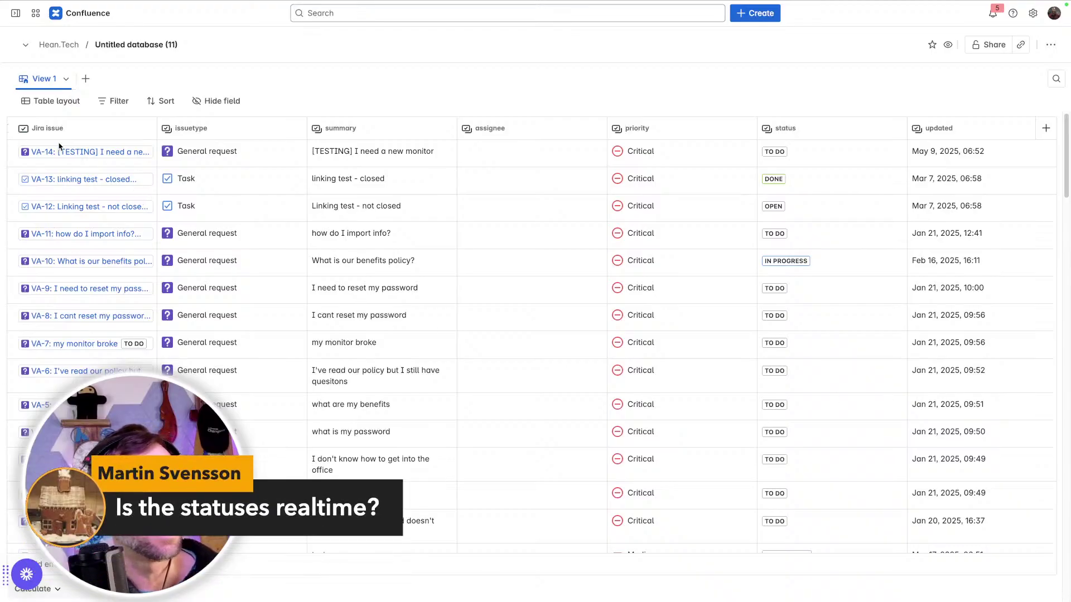
# Step: Open issue VA-14 in Jira from its database entry and change its status to In Progress
pyautogui.moveTo(61, 148)
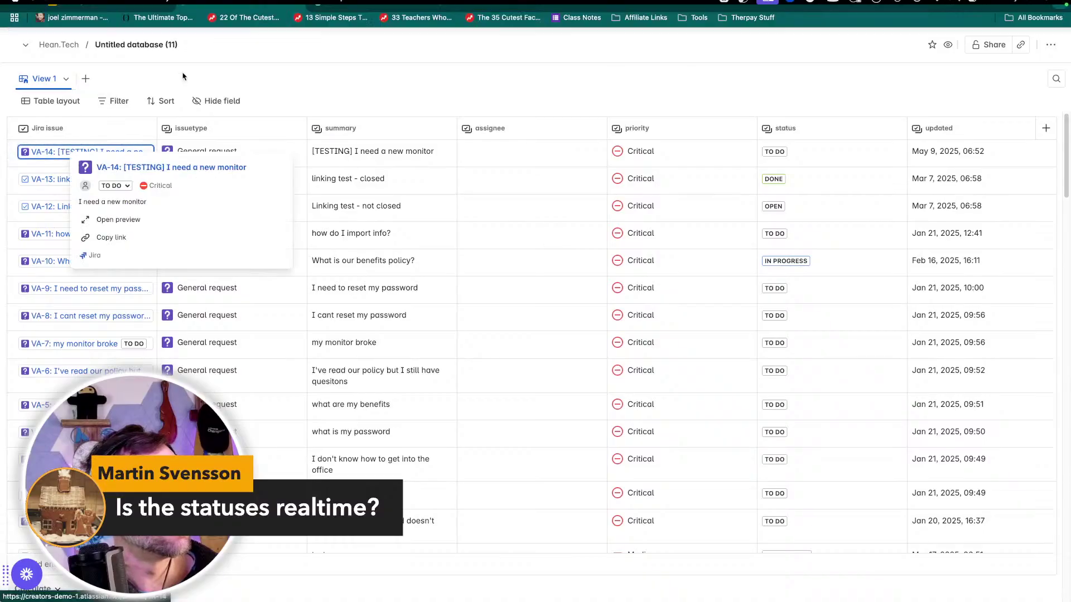
pyautogui.click(110, 154)
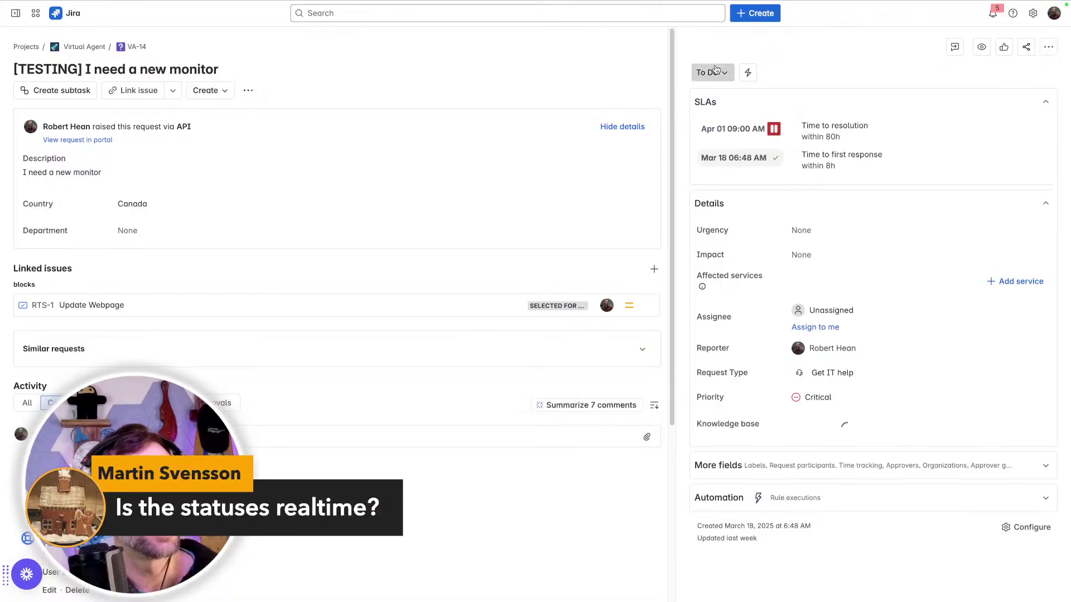
pyautogui.click(716, 70)
pyautogui.click(720, 99)
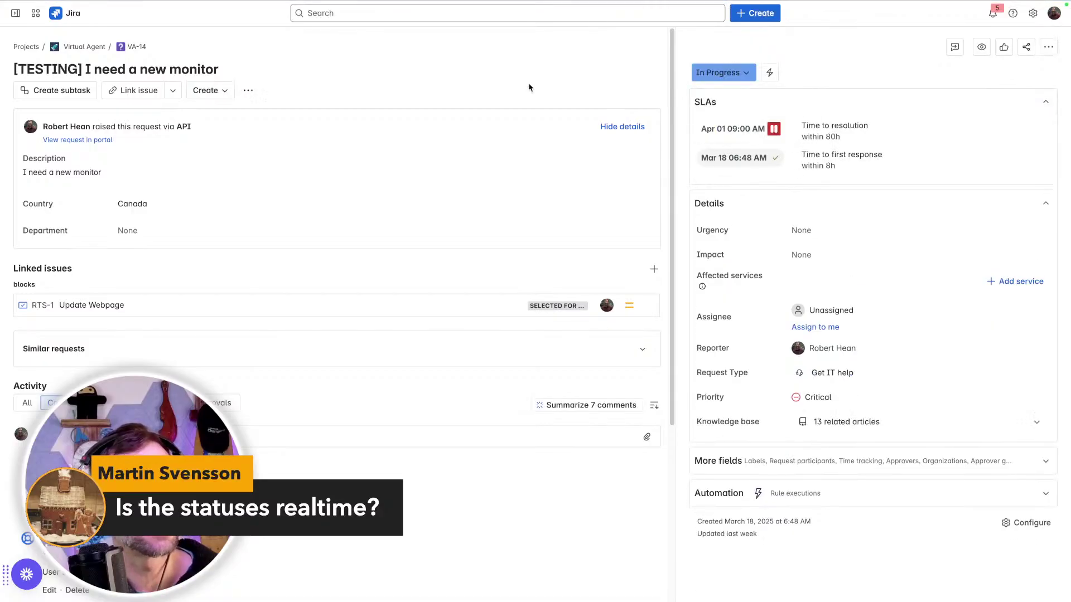
# Step: Return to the Confluence database and reload it to check the status and updated date of VA-14
pyautogui.hotkey('ctrl', 'shift', 'Tab')
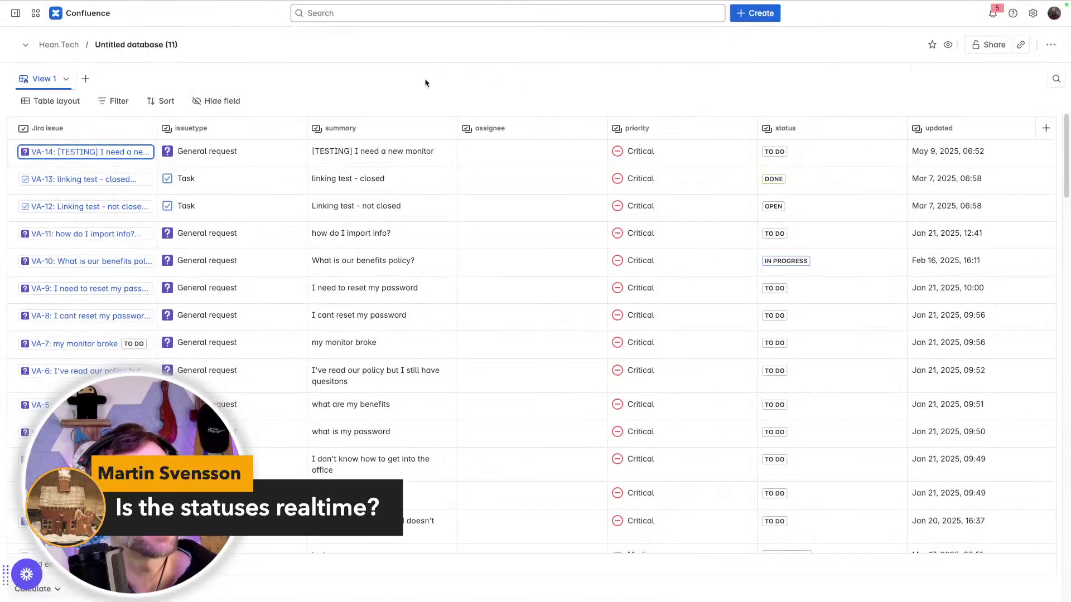
pyautogui.hotkey('ctrl', 'r')
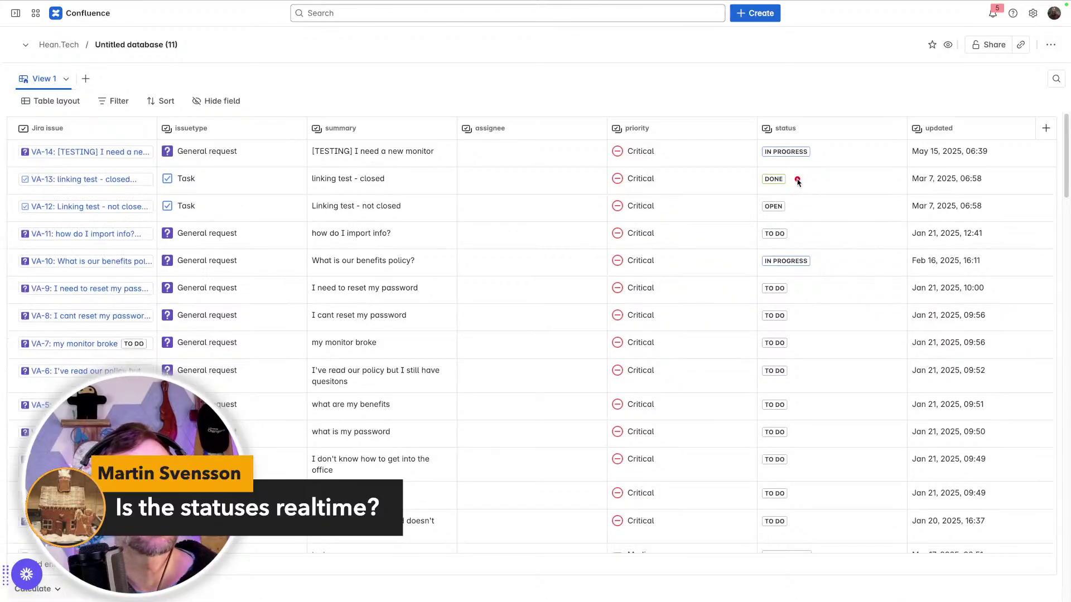
pyautogui.moveTo(780, 135)
pyautogui.mouseDown()
pyautogui.moveTo(805, 134)
pyautogui.moveTo(788, 182)
pyautogui.moveTo(776, 138)
pyautogui.moveTo(801, 140)
pyautogui.mouseUp()
pyautogui.moveTo(736, 91); pyautogui.dragTo(785, 146)
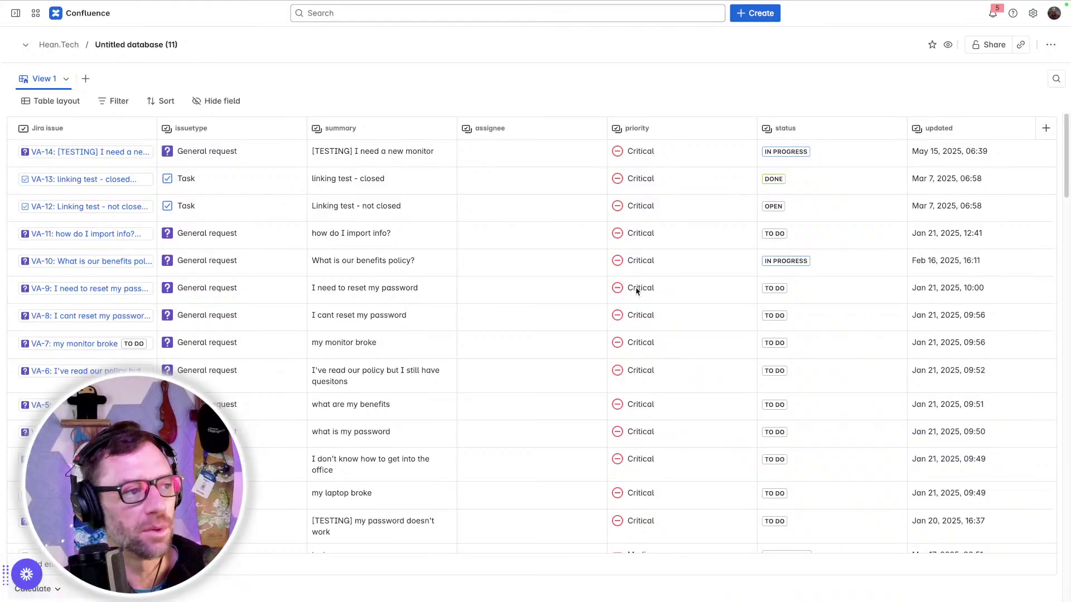
# Step: Rename the database as "Demo Database"
pyautogui.click(192, 58)
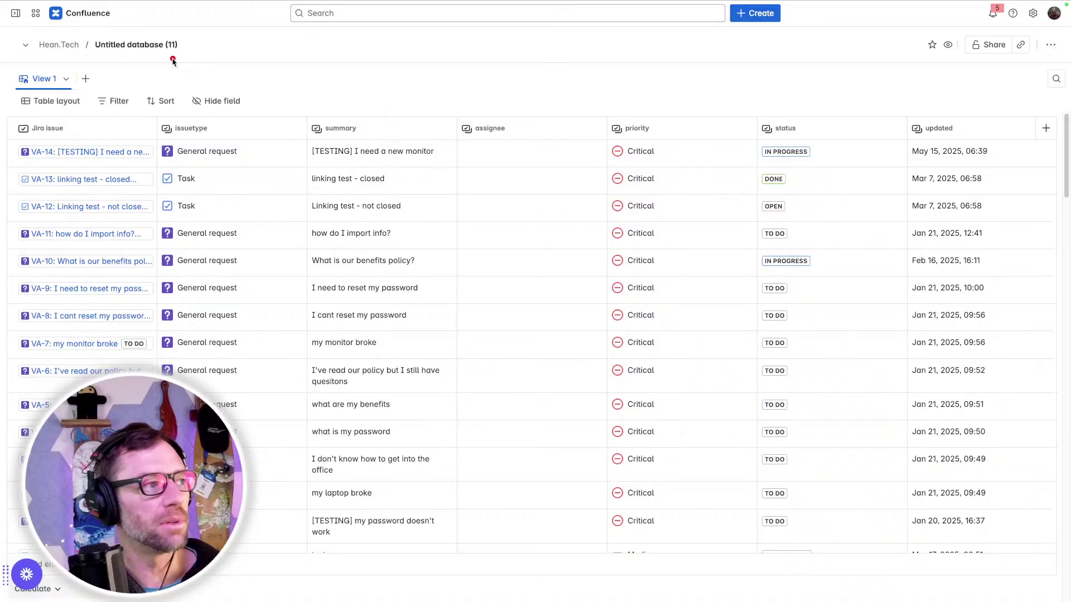
pyautogui.moveTo(174, 65)
pyautogui.mouseDown()
pyautogui.moveTo(202, 53)
pyautogui.moveTo(138, 25)
pyautogui.moveTo(75, 47)
pyautogui.moveTo(136, 81)
pyautogui.moveTo(188, 55)
pyautogui.mouseUp()
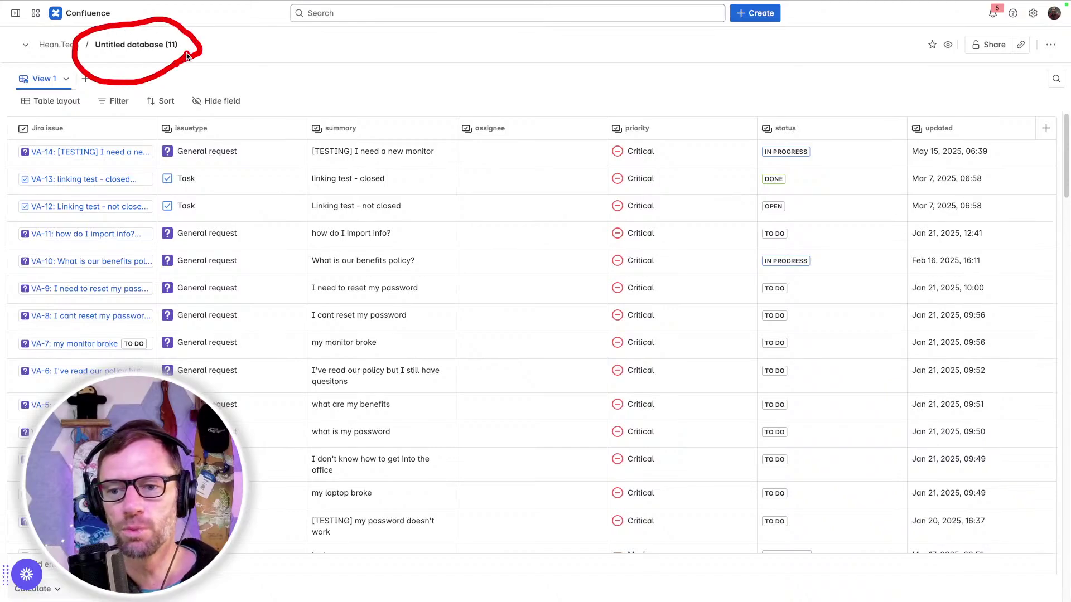
pyautogui.moveTo(179, 45); pyautogui.dragTo(165, 48)
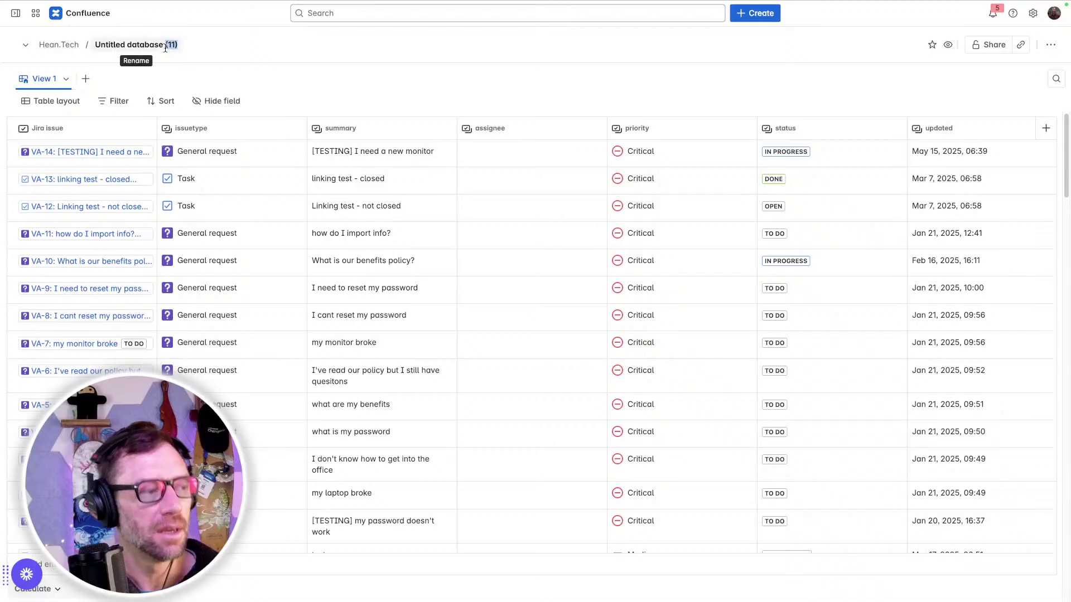
pyautogui.click(165, 48)
pyautogui.write('Demo Database')
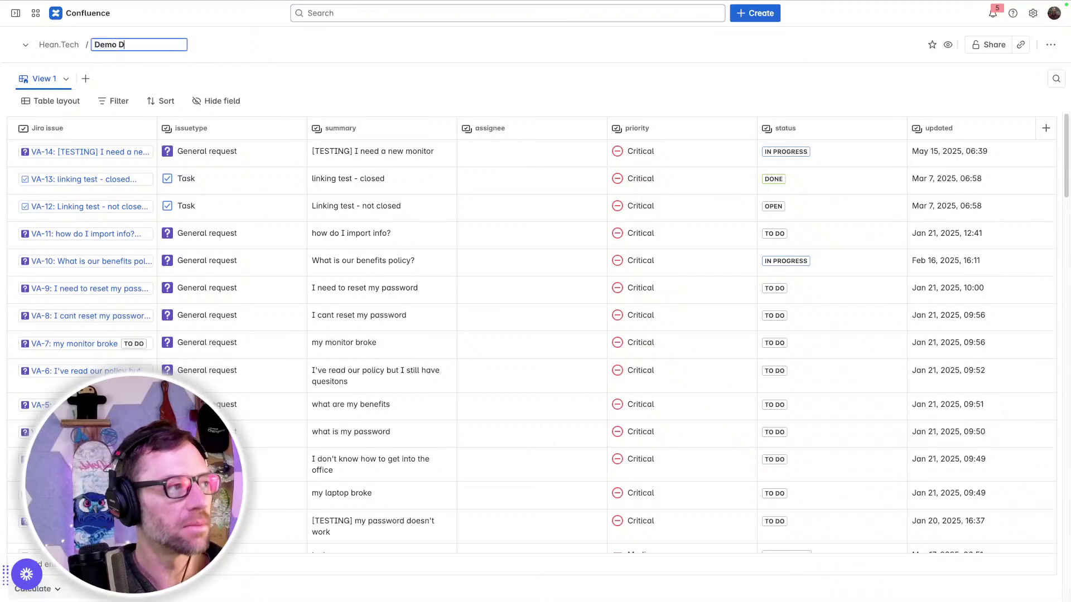
pyautogui.press('Return')
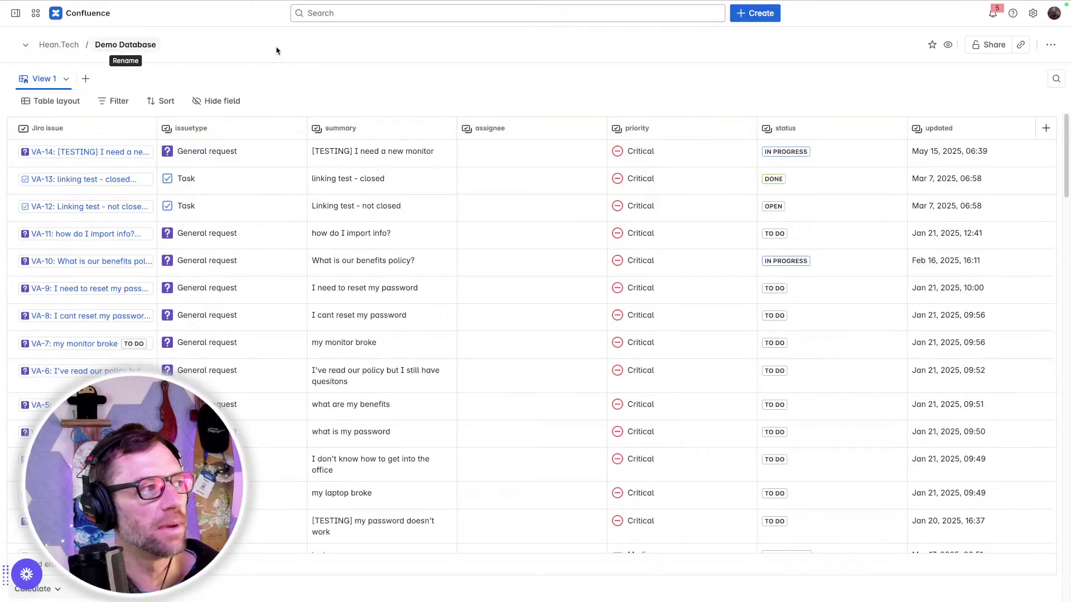
# Step: Create a new database with the empty default layout and close its setup
pyautogui.click(754, 14)
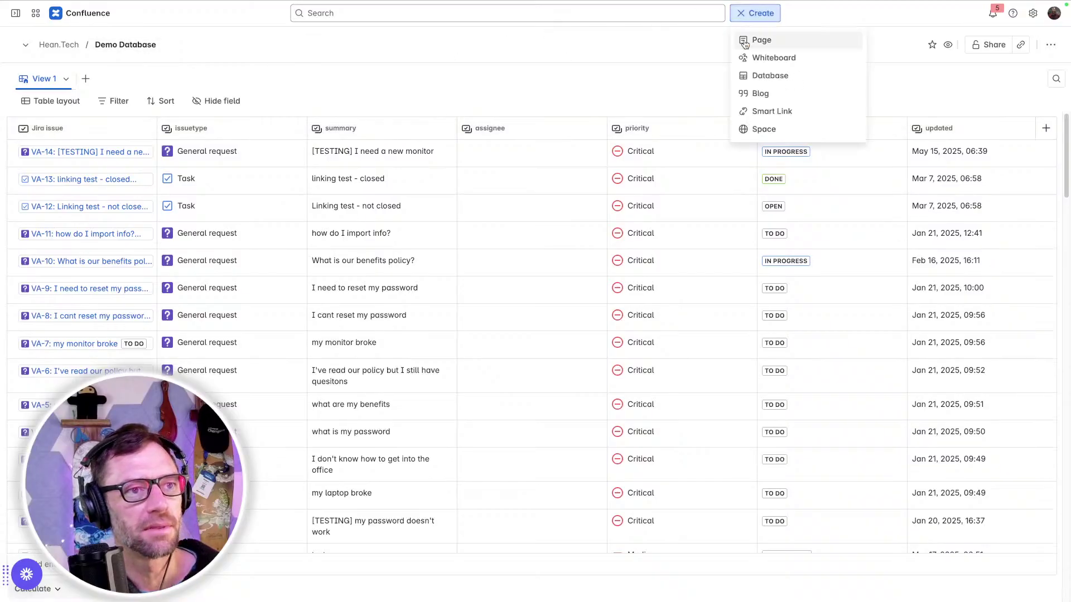
pyautogui.click(764, 75)
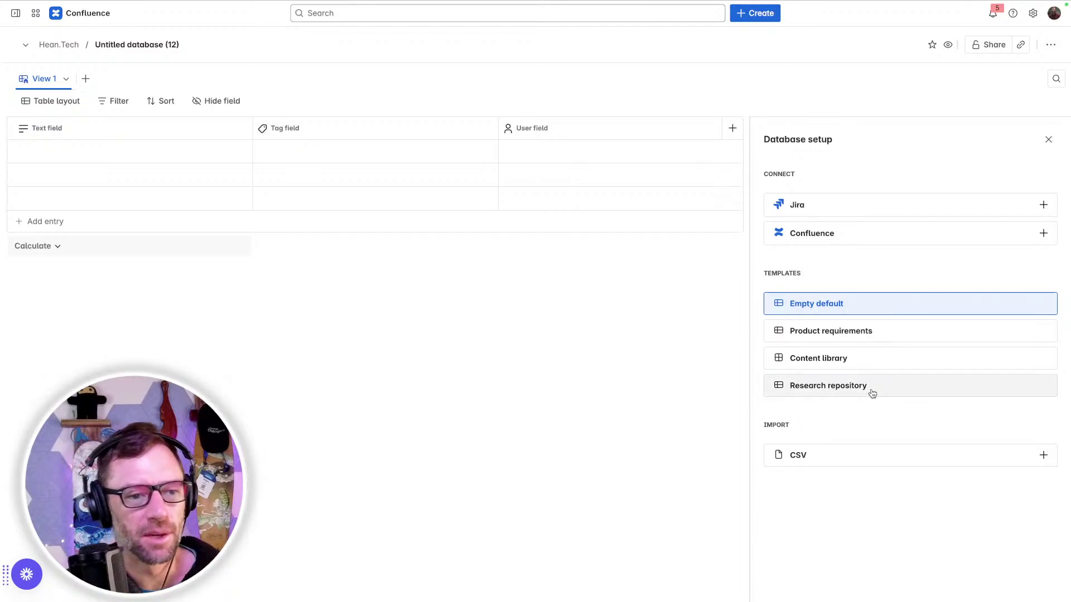
pyautogui.click(1049, 140)
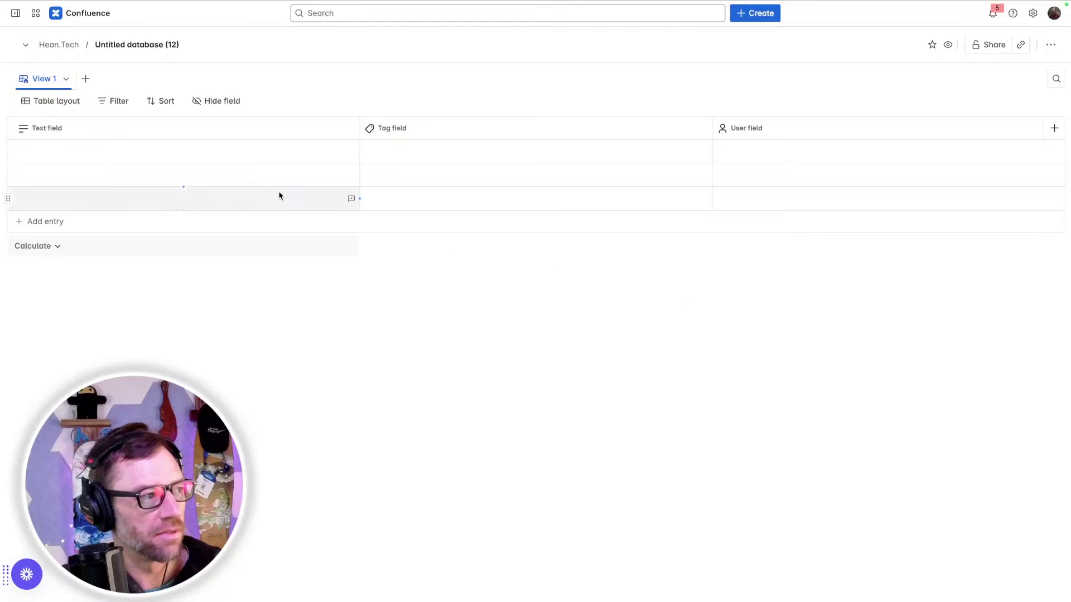
# Step: Rename the text field as "Task Name" and keep Text as its field type
pyautogui.click(221, 152)
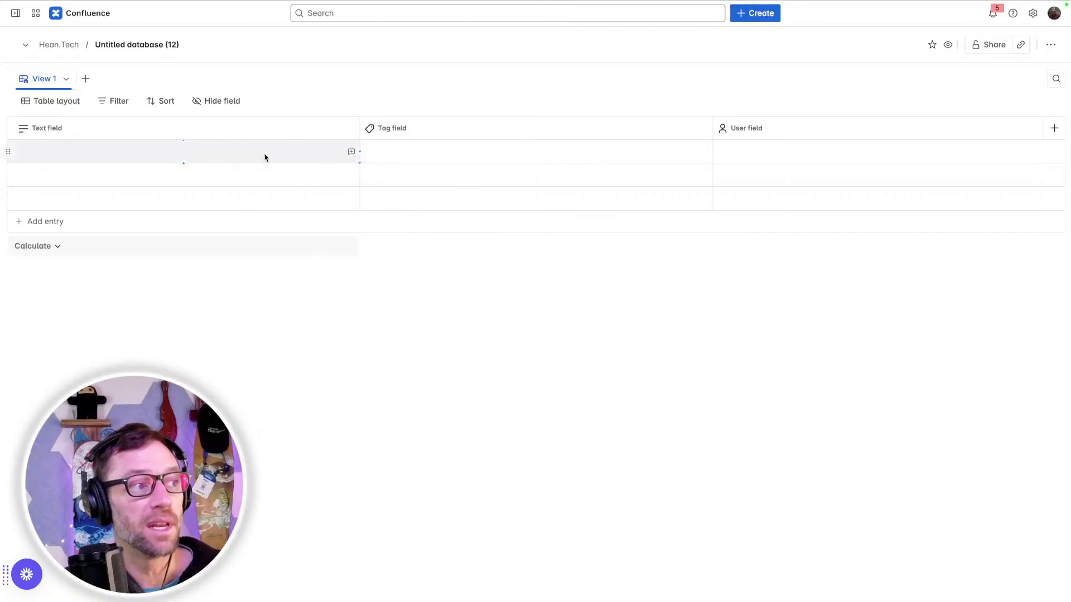
pyautogui.click(261, 139)
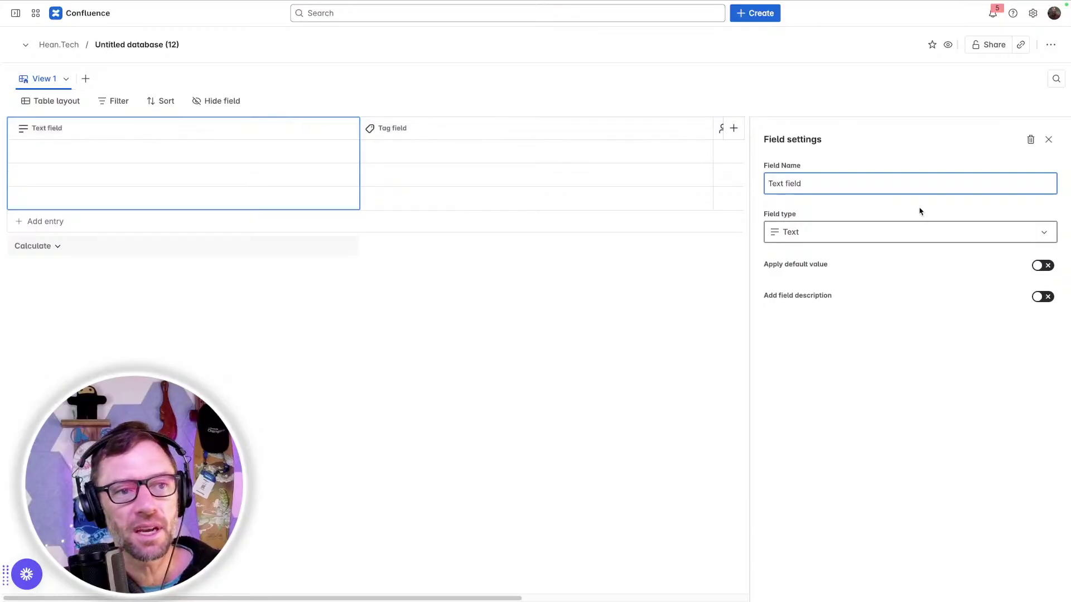
pyautogui.moveTo(825, 183); pyautogui.dragTo(762, 185)
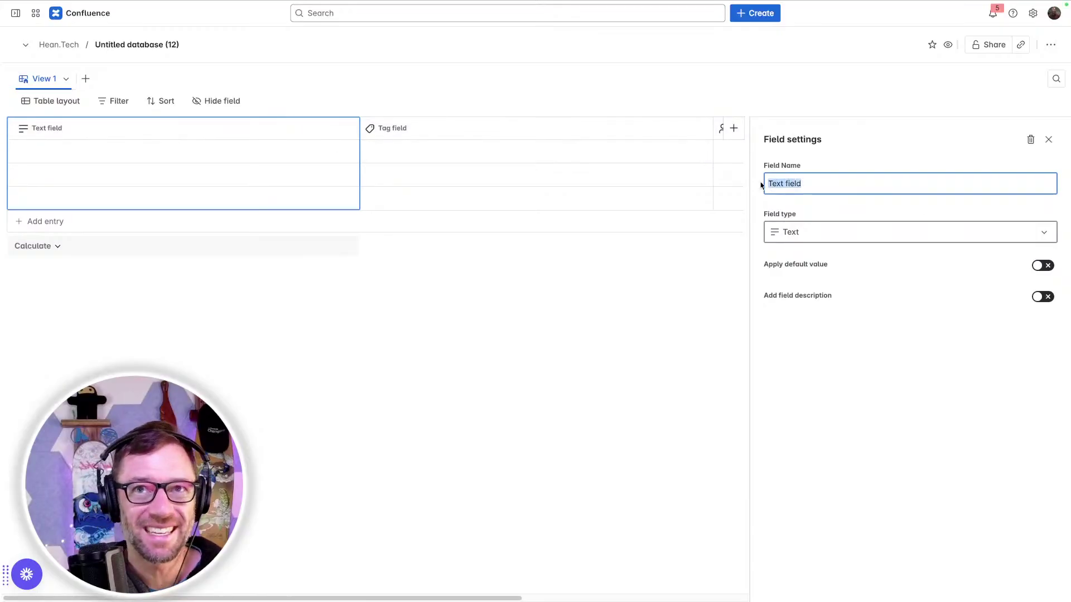
pyautogui.write('Task Name')
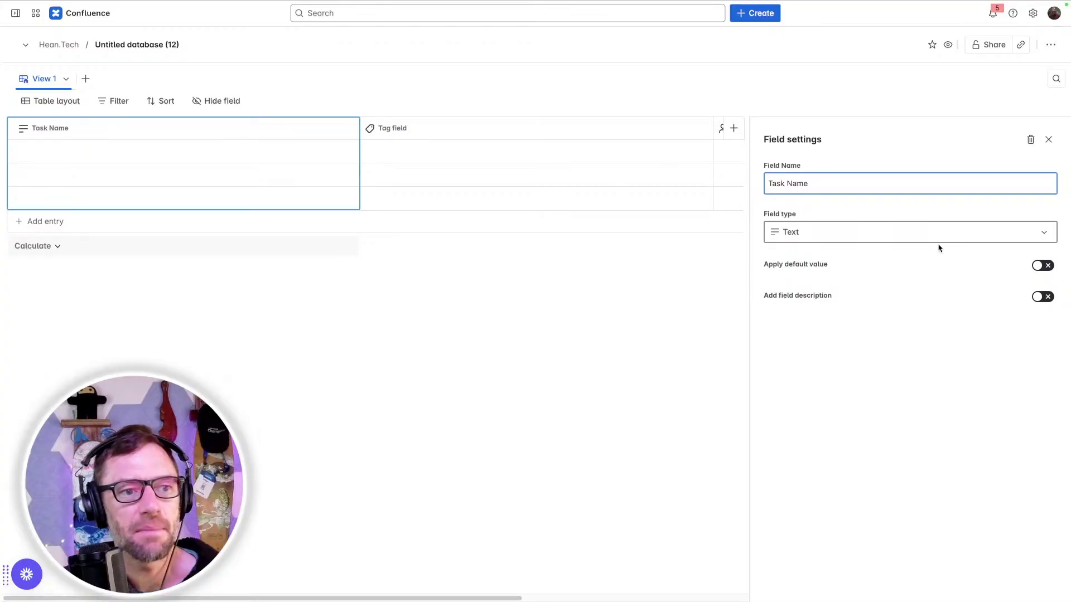
pyautogui.click(826, 242)
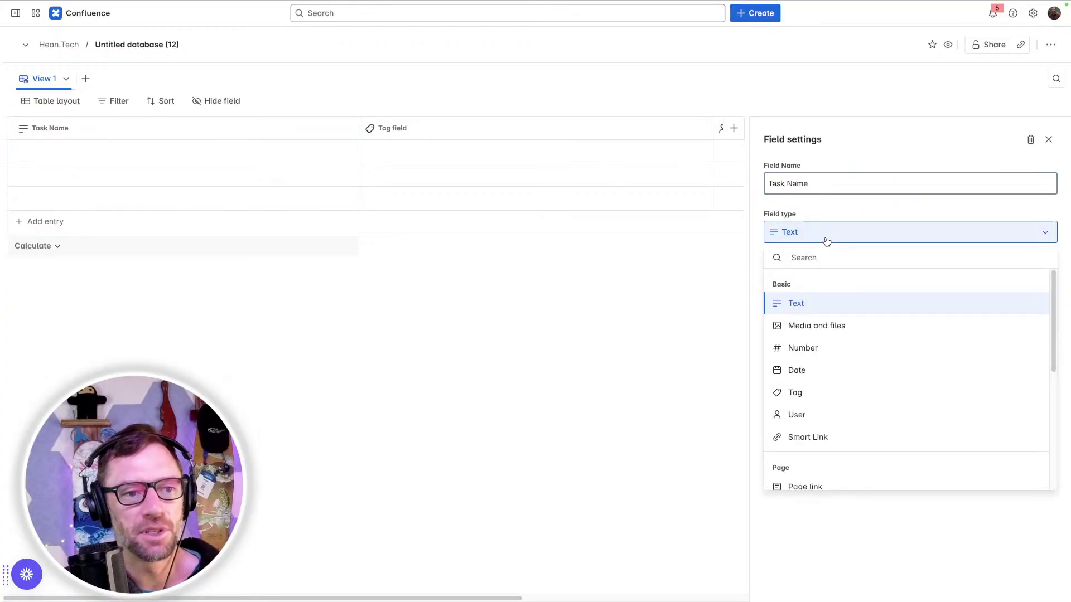
pyautogui.click(661, 340)
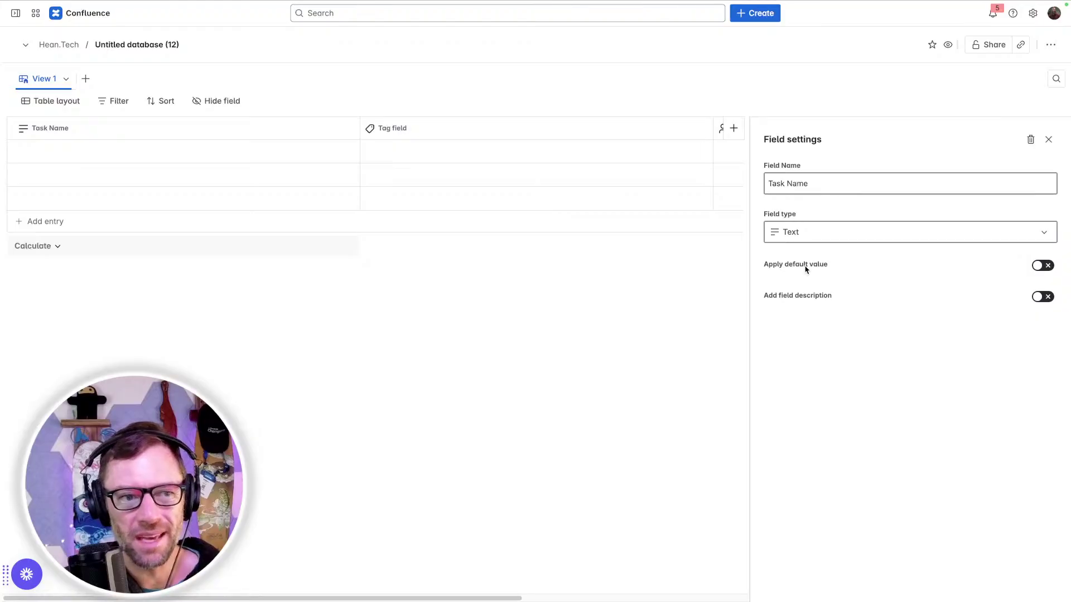
# Step: Leave the default value off for the Task Name field and add the field description "What the task is"
pyautogui.click(1044, 266)
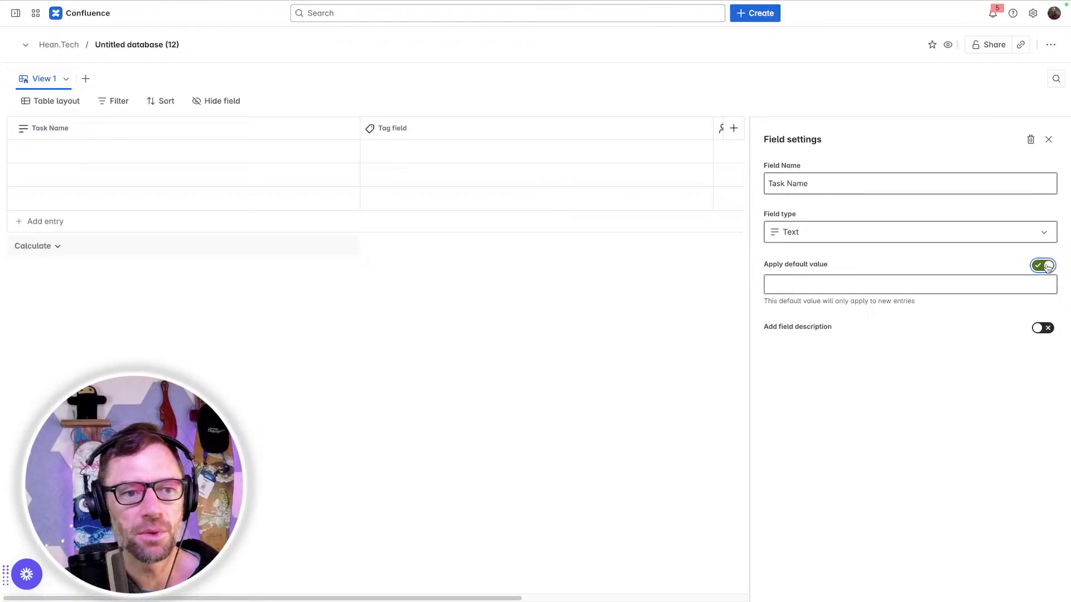
pyautogui.click(1044, 266)
pyautogui.moveTo(819, 265); pyautogui.dragTo(801, 266)
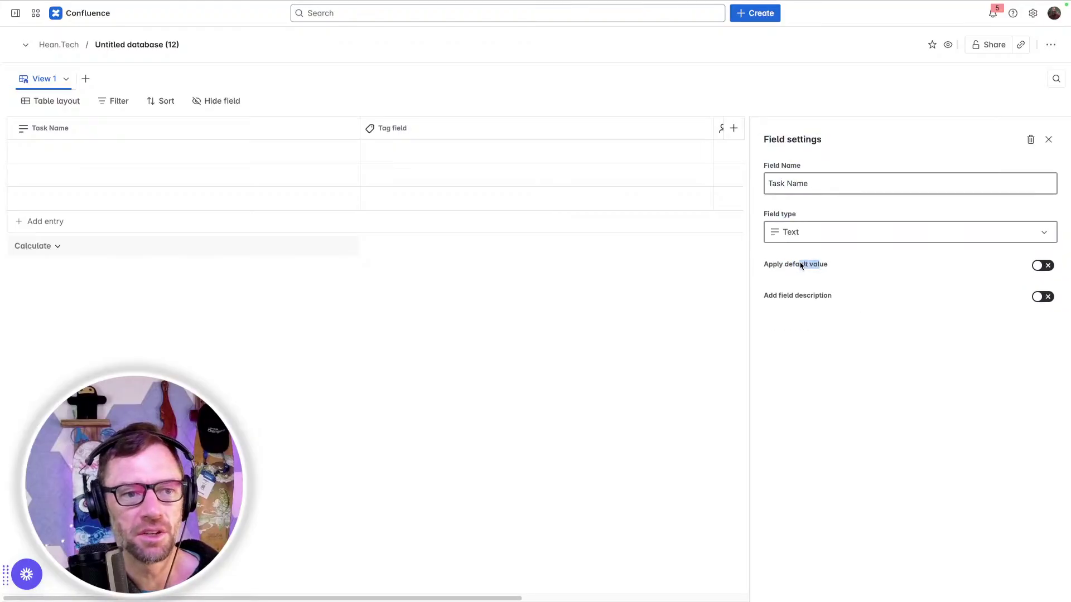
pyautogui.click(801, 266)
pyautogui.click(1041, 329)
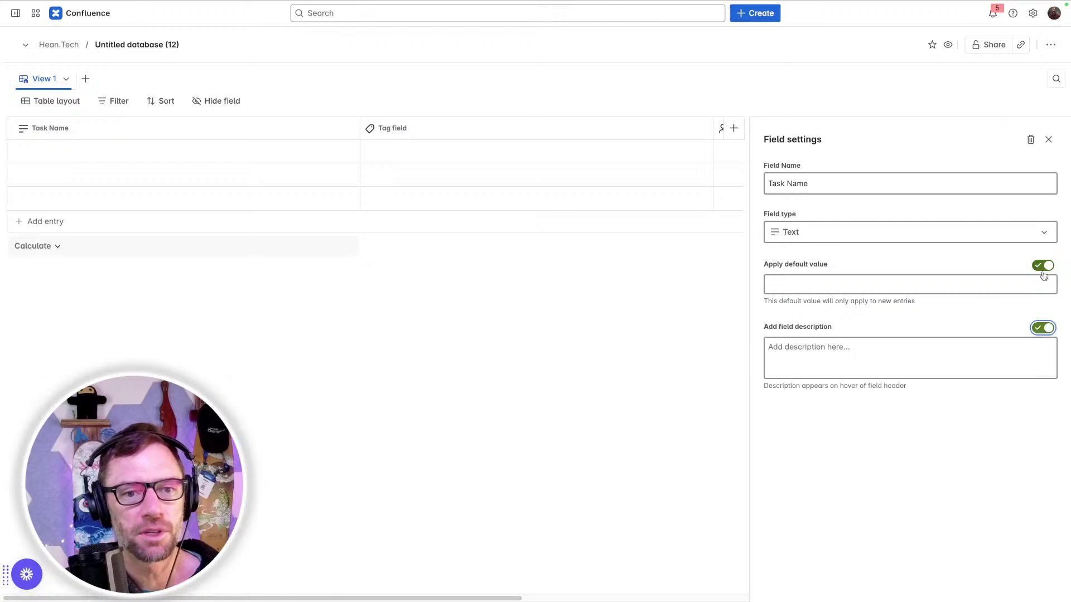
pyautogui.click(1043, 267)
pyautogui.click(907, 329)
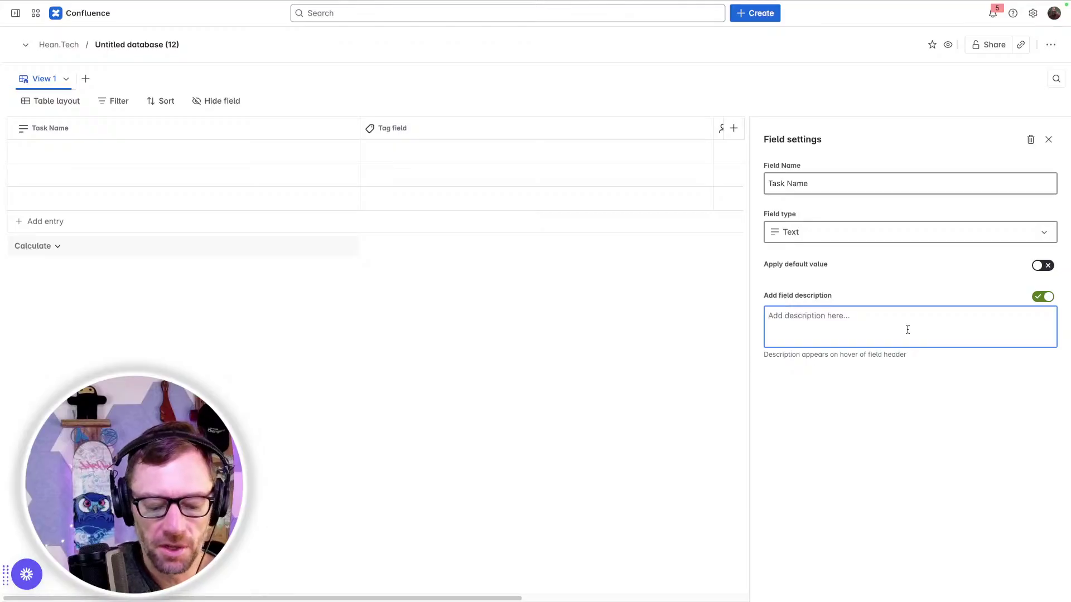
pyautogui.write('What the task is')
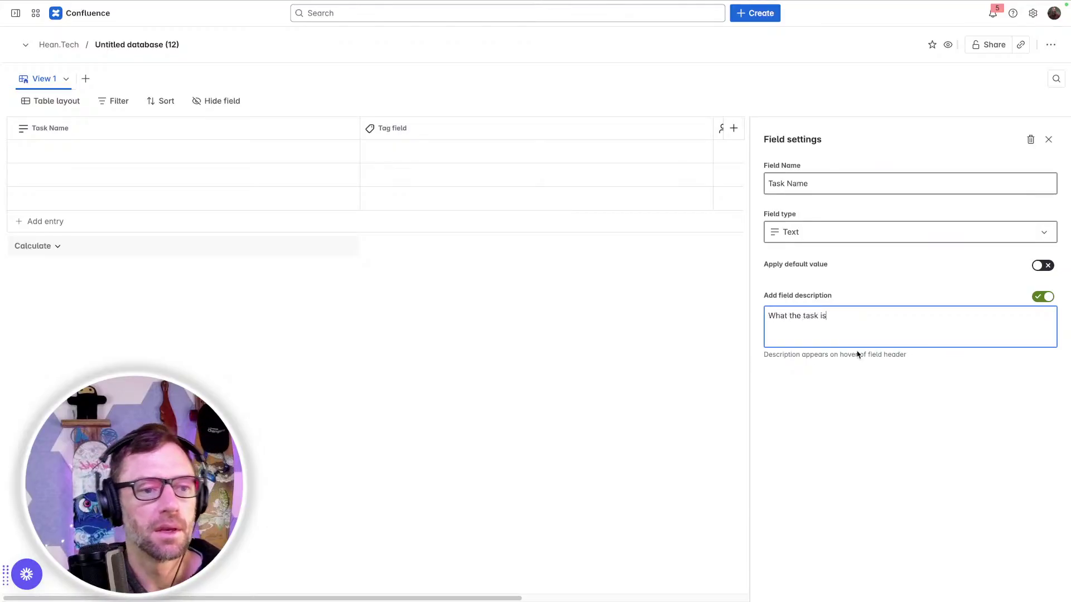
pyautogui.click(567, 386)
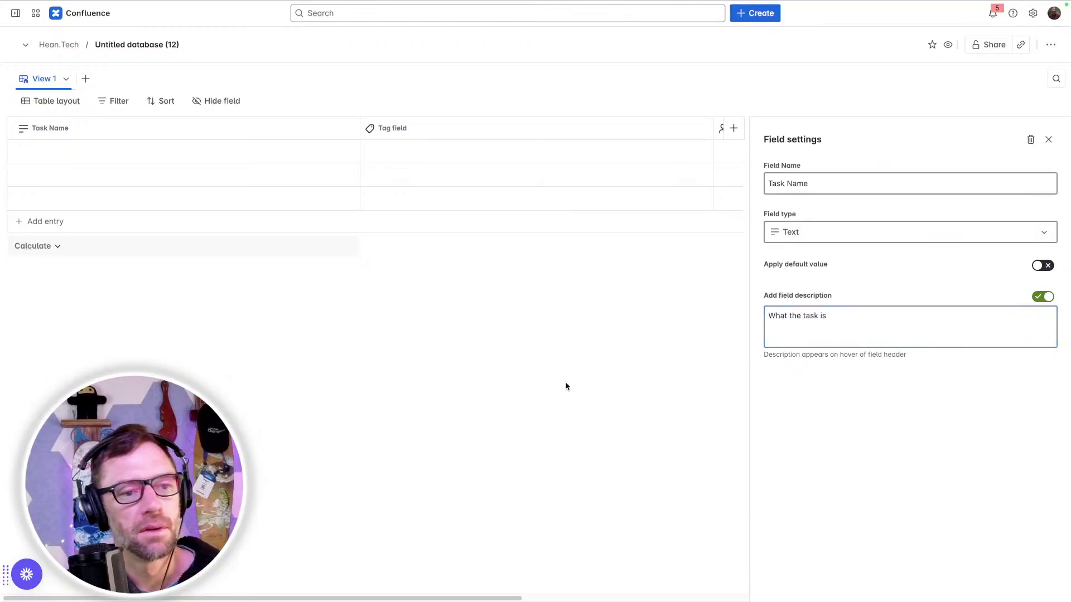
# Step: Compare the settings of the tag and Task Name fields and show the Task Name description on its column header
pyautogui.click(427, 133)
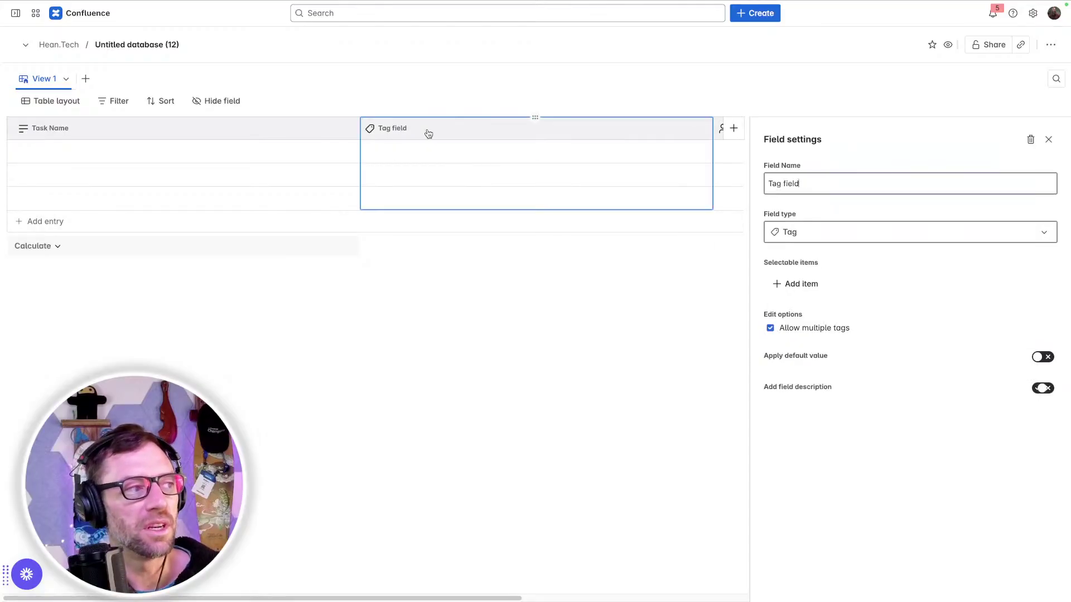
pyautogui.click(249, 131)
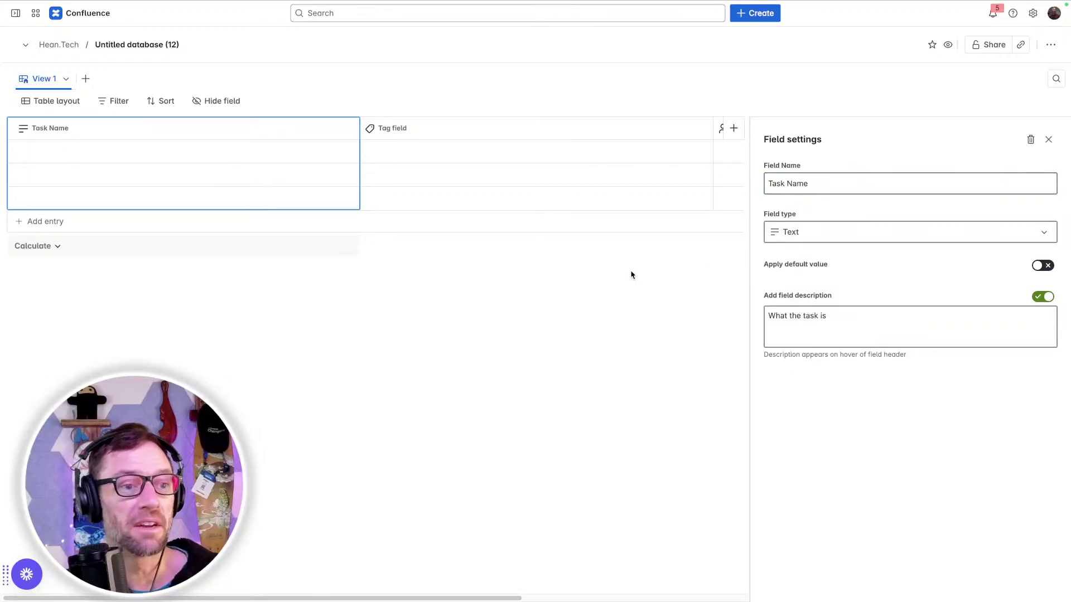
pyautogui.click(107, 128)
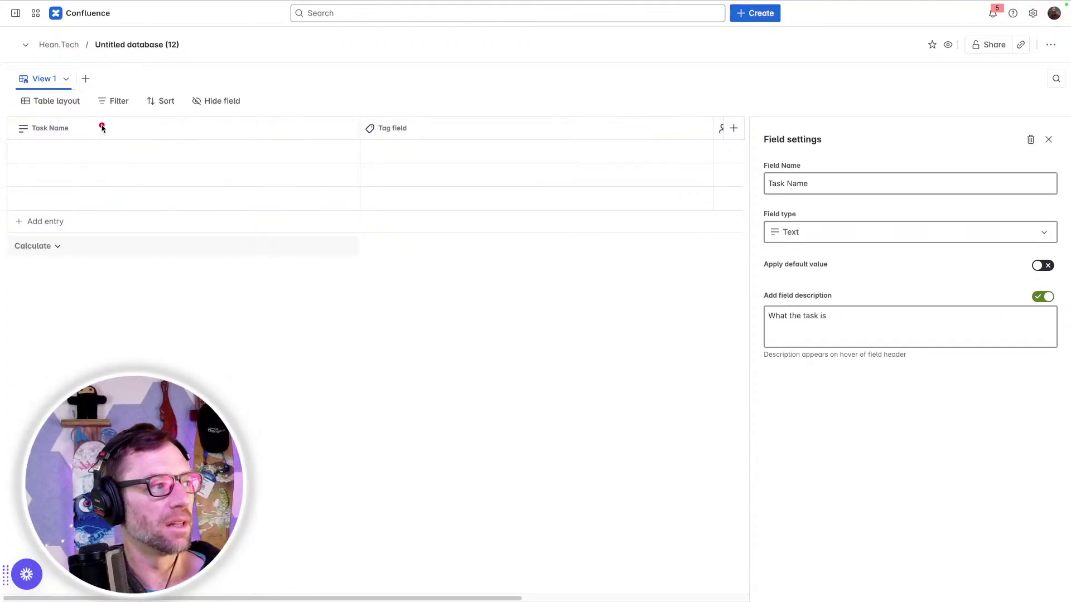
pyautogui.moveTo(101, 126); pyautogui.dragTo(96, 130)
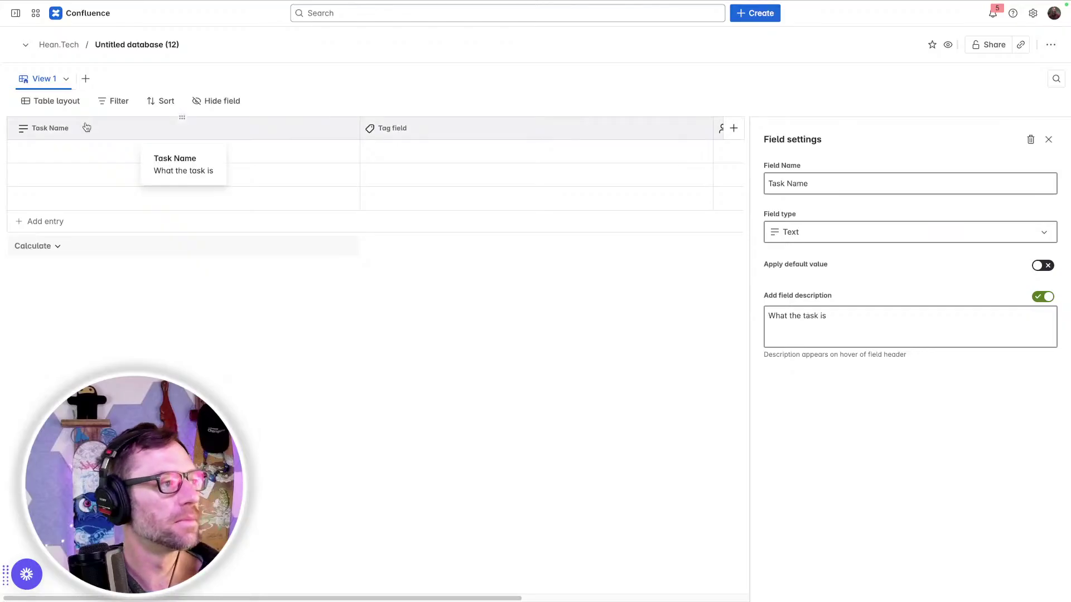
pyautogui.moveTo(139, 123)
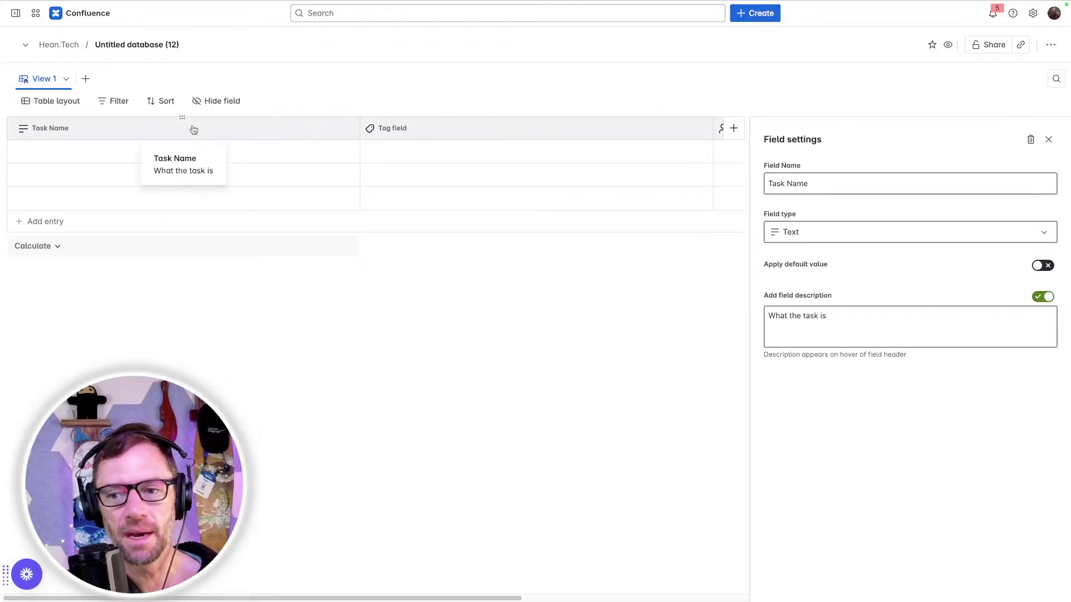
# Step: Add a selectable item to the tag field and rename the field as "Status"
pyautogui.click(507, 132)
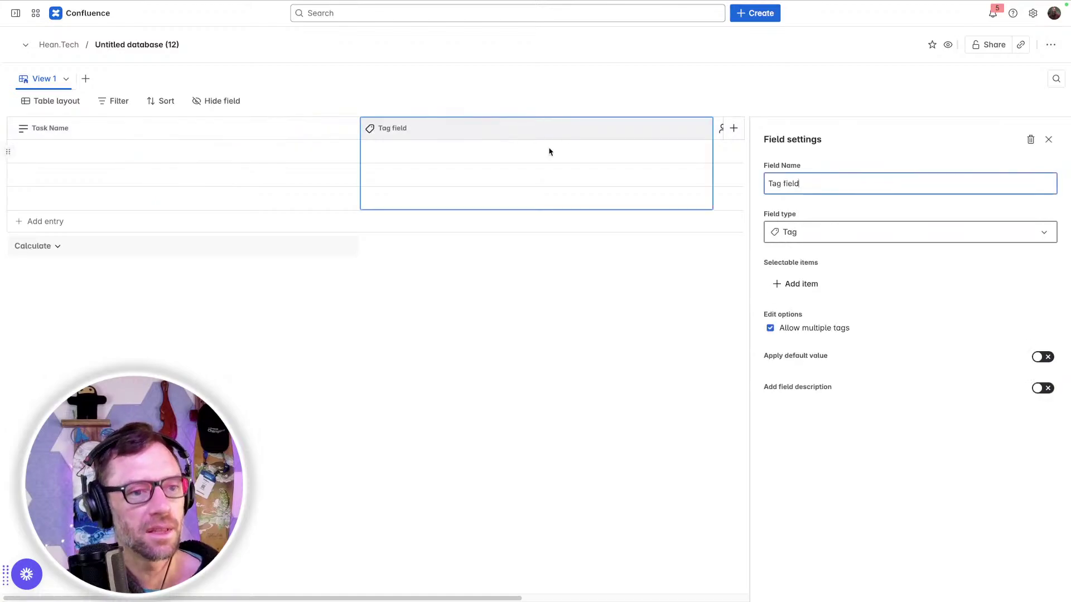
pyautogui.click(796, 287)
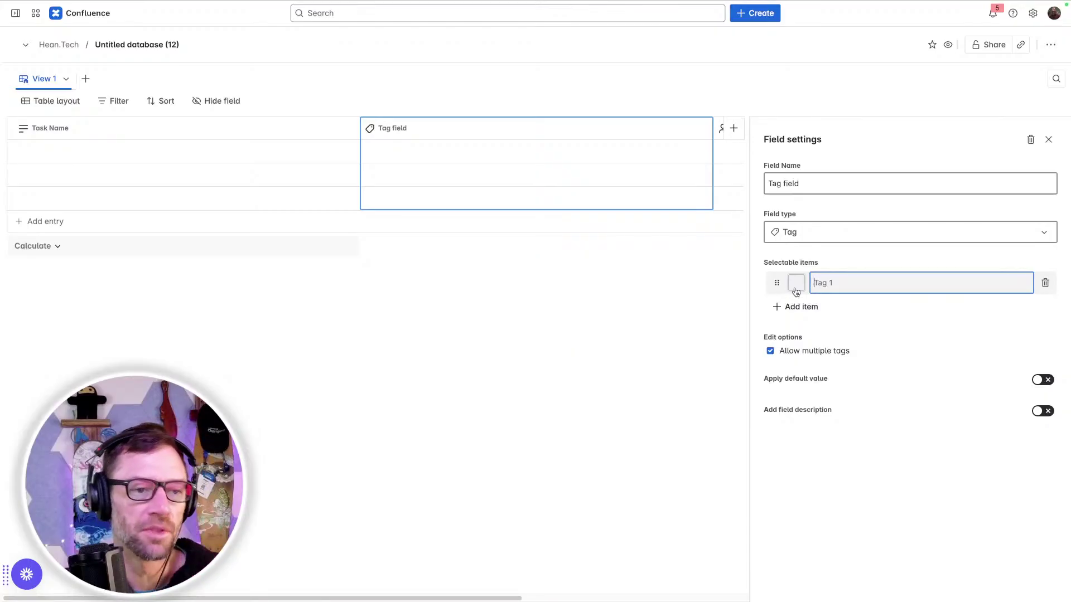
pyautogui.click(810, 184)
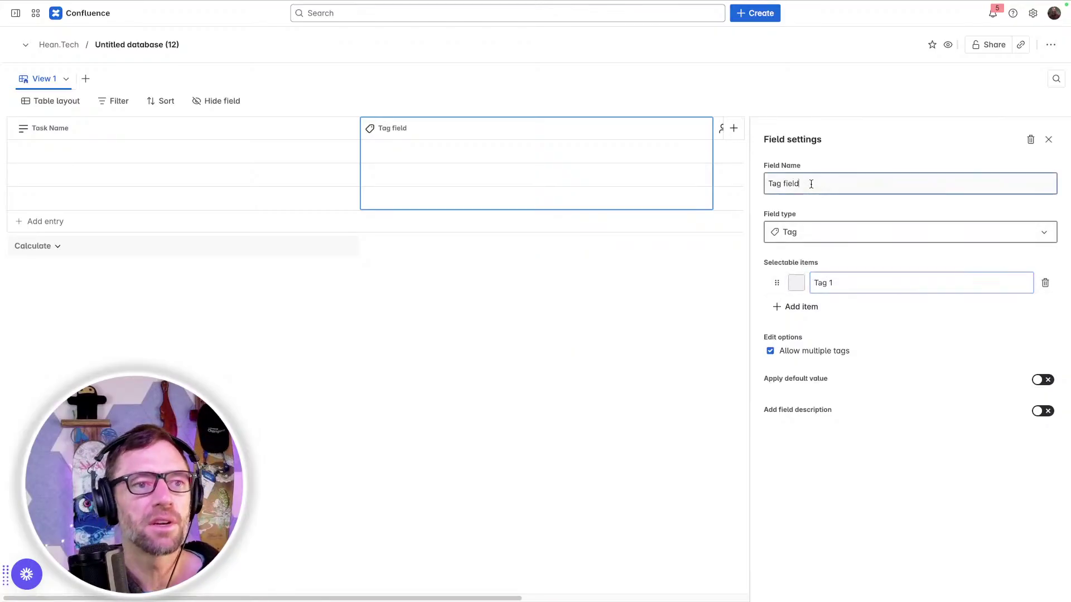
pyautogui.hotkey('ctrl', 'a')
pyautogui.write('Status')
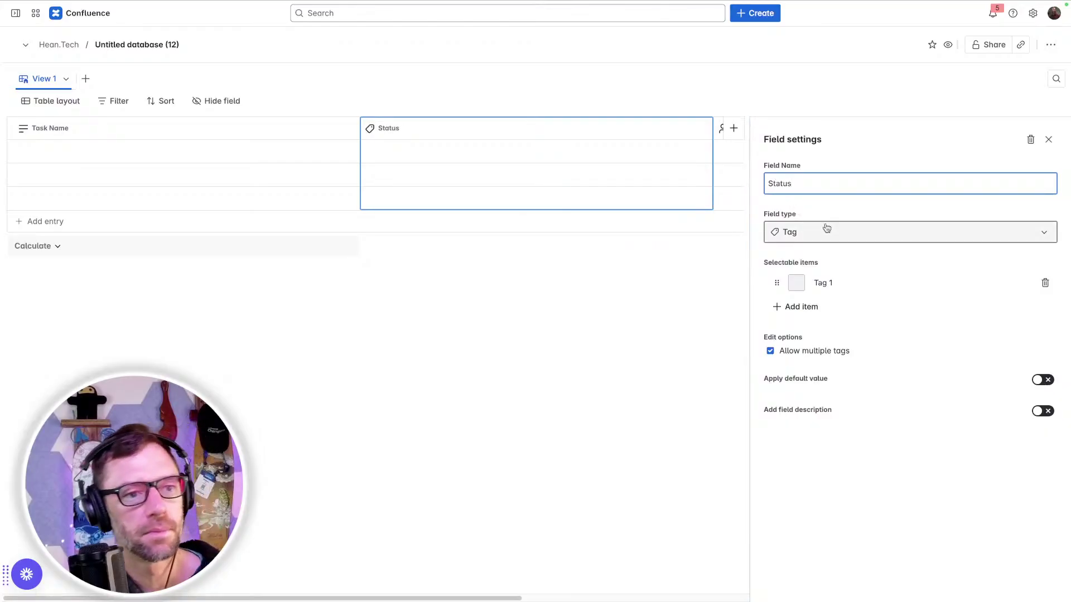
# Step: Set the Status field's selectable items to Todo, In Progress, Blocked and Done, and colour the Done item green
pyautogui.click(817, 283)
pyautogui.write('Tod')
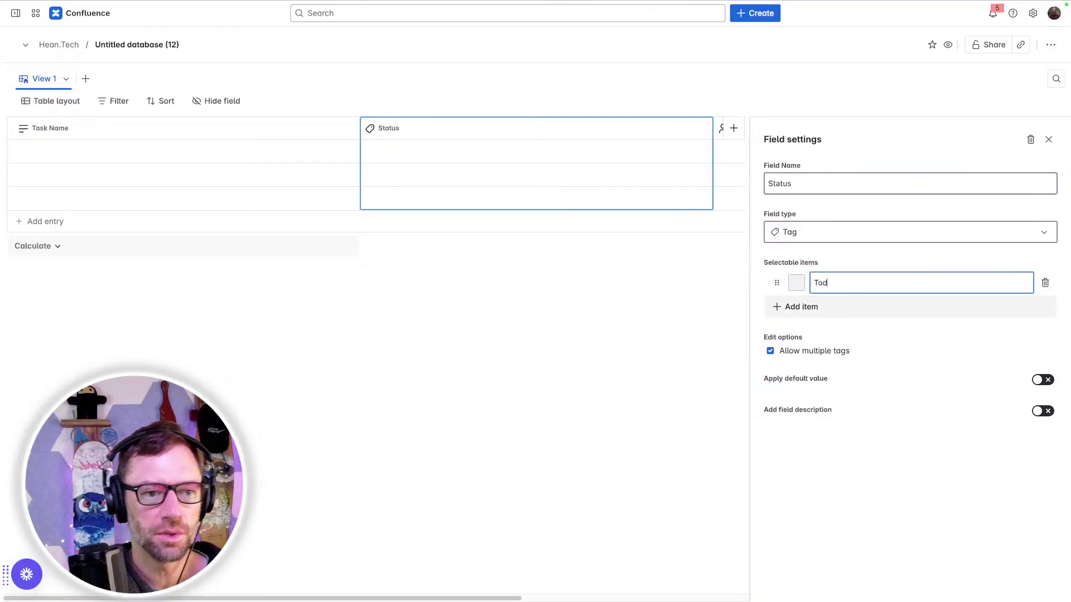
pyautogui.write('o')
pyautogui.click(916, 310)
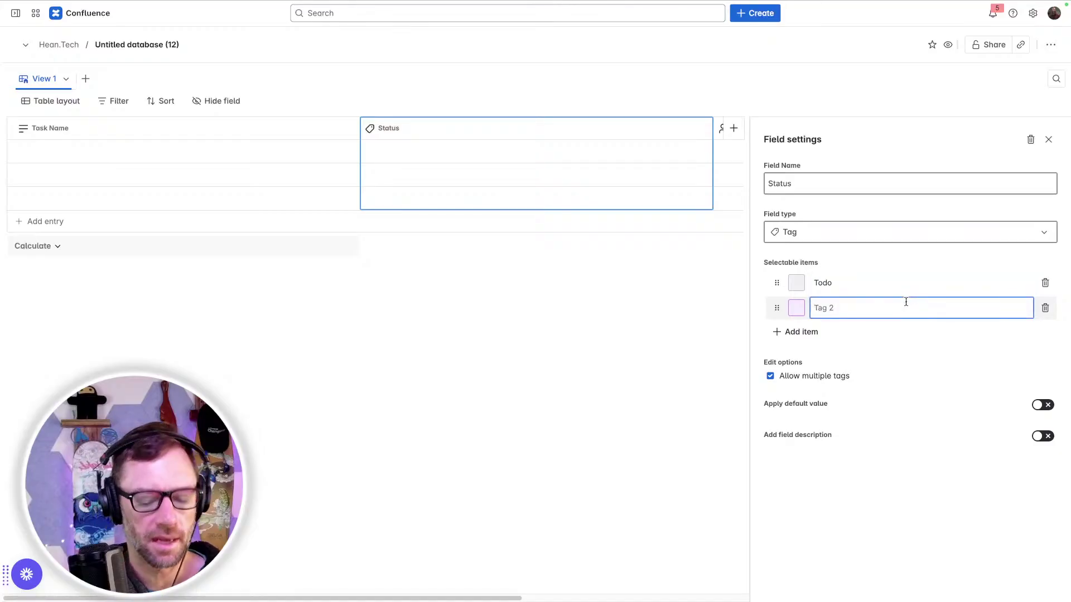
pyautogui.press('BackSpace')
pyautogui.write('In Progress')
pyautogui.click(878, 333)
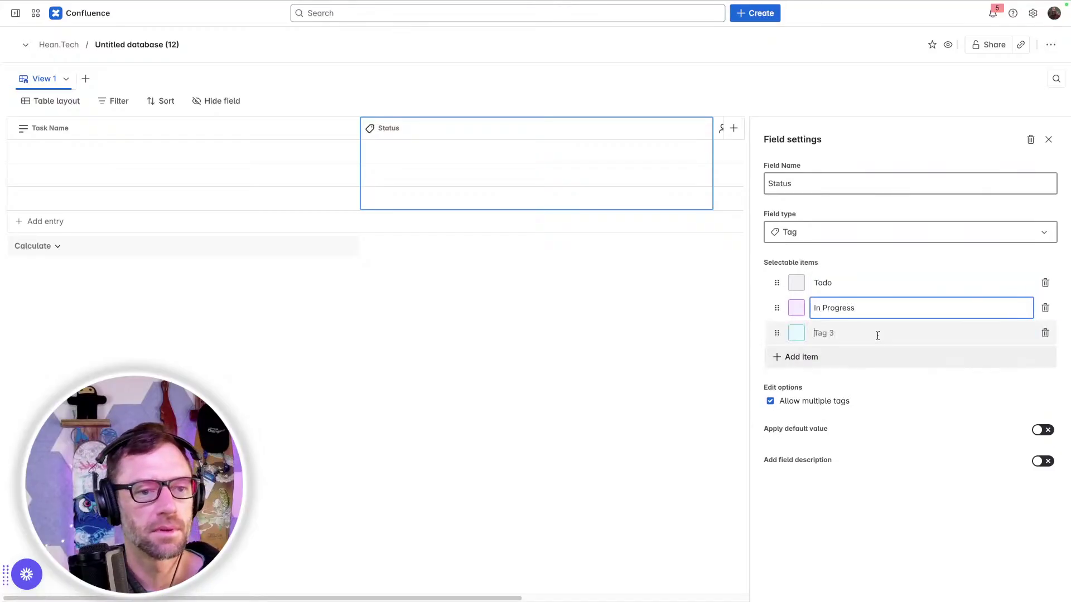
pyautogui.write('Blocked')
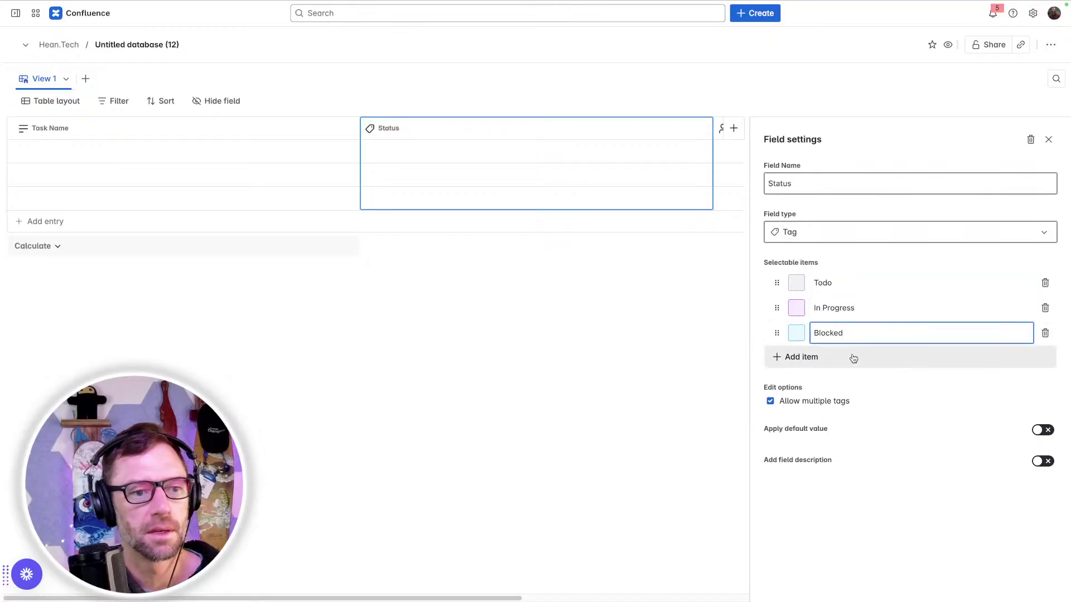
pyautogui.click(851, 356)
pyautogui.write('Done')
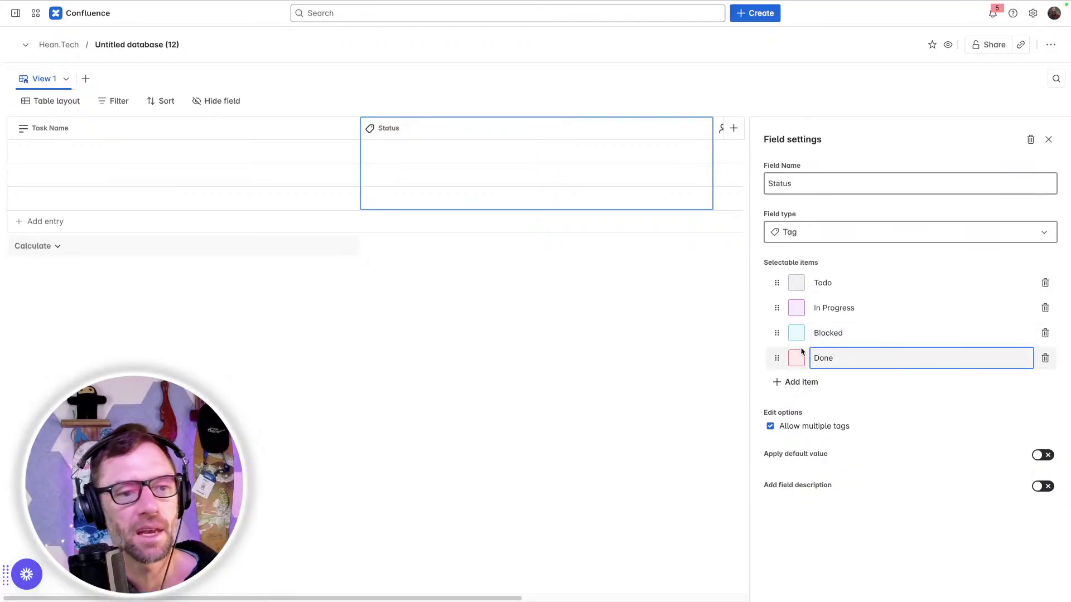
pyautogui.click(797, 358)
pyautogui.click(873, 394)
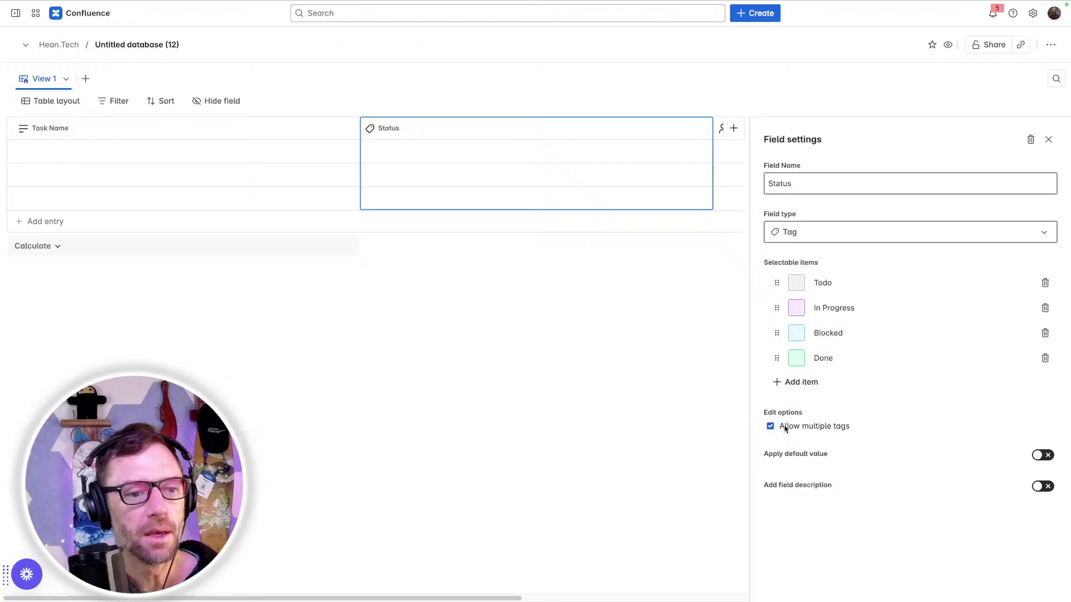
# Step: Disallow multiple tags in the Status field and apply Todo as its default value
pyautogui.moveTo(785, 427)
pyautogui.mouseDown()
pyautogui.moveTo(831, 429)
pyautogui.moveTo(806, 431)
pyautogui.mouseUp()
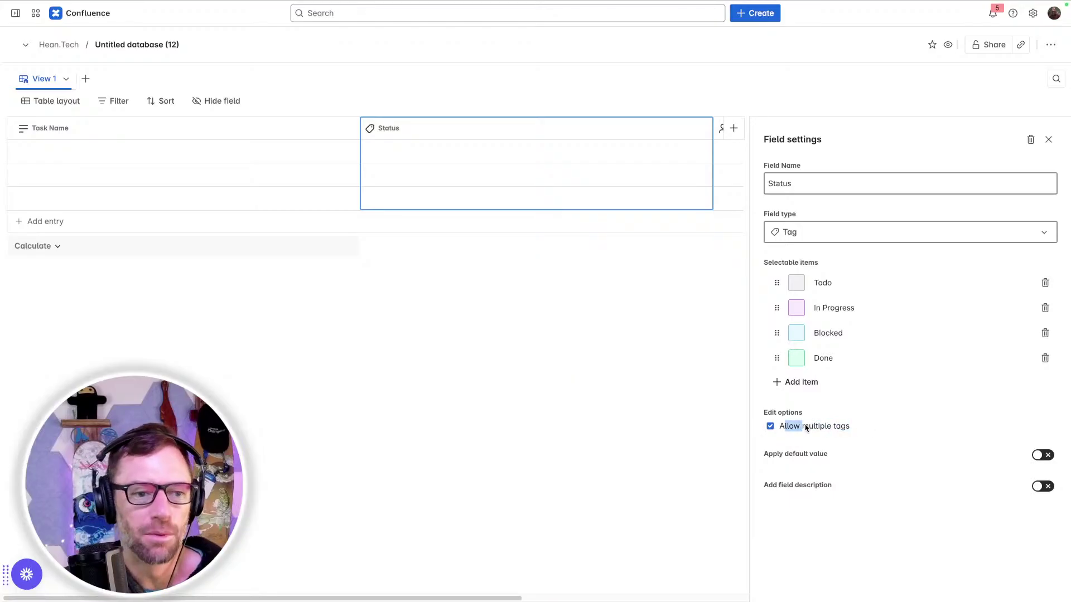
pyautogui.click(805, 427)
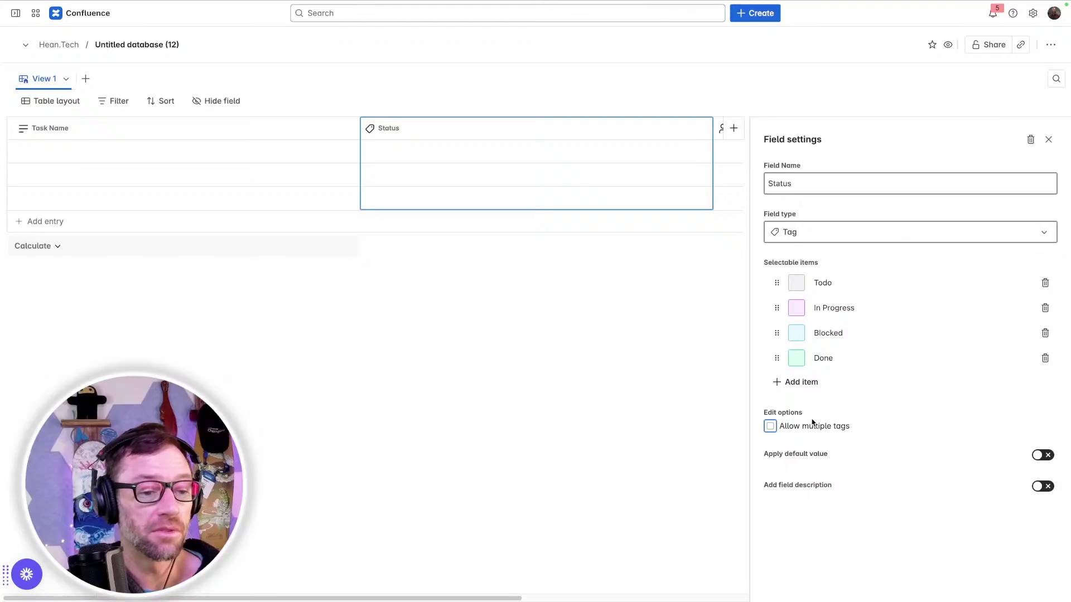
pyautogui.click(1049, 456)
pyautogui.click(908, 475)
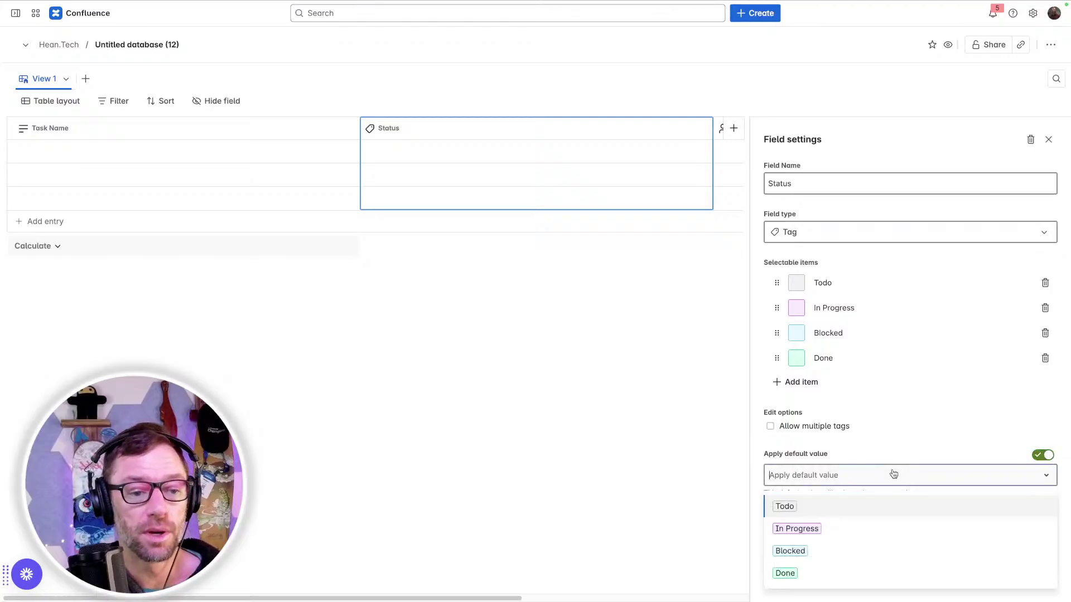
pyautogui.click(864, 508)
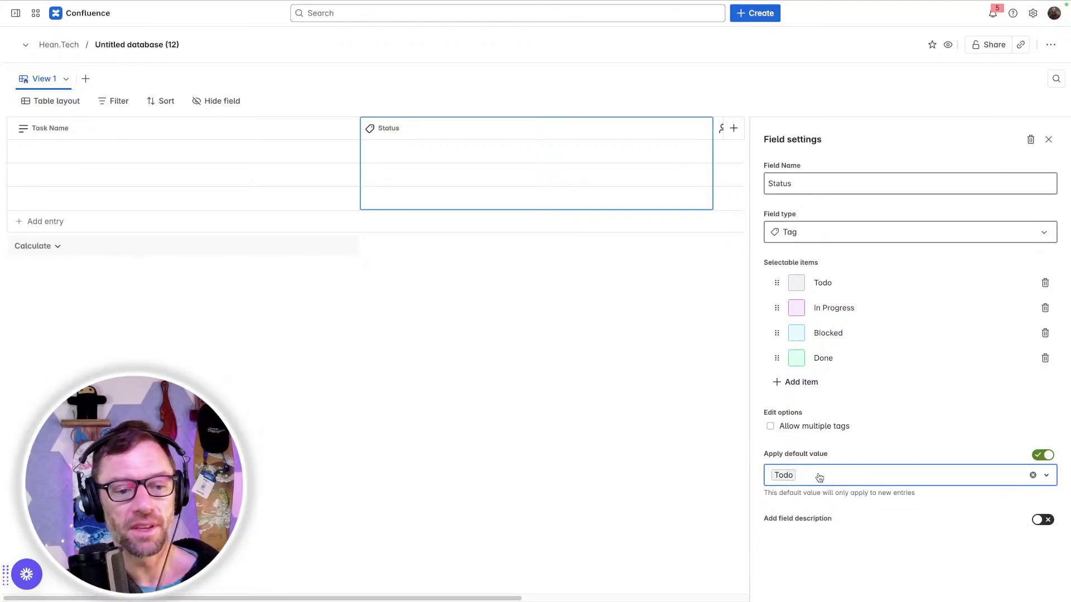
# Step: Add the field description "Where the item is in our workflow" to the Status field and close its settings
pyautogui.click(1037, 527)
pyautogui.click(959, 550)
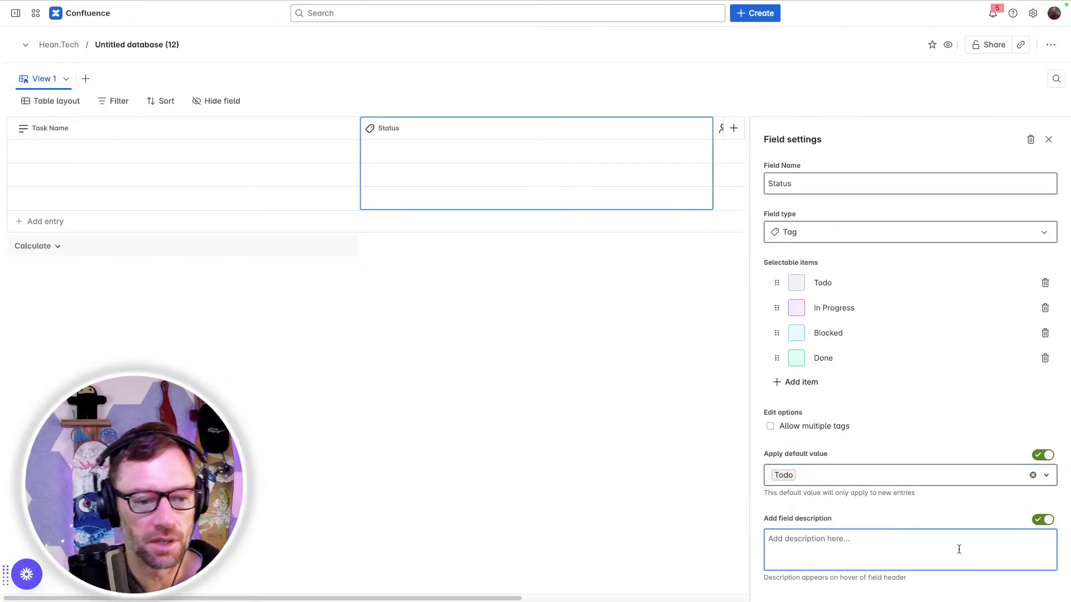
pyautogui.write('Where the')
pyautogui.write('item ')
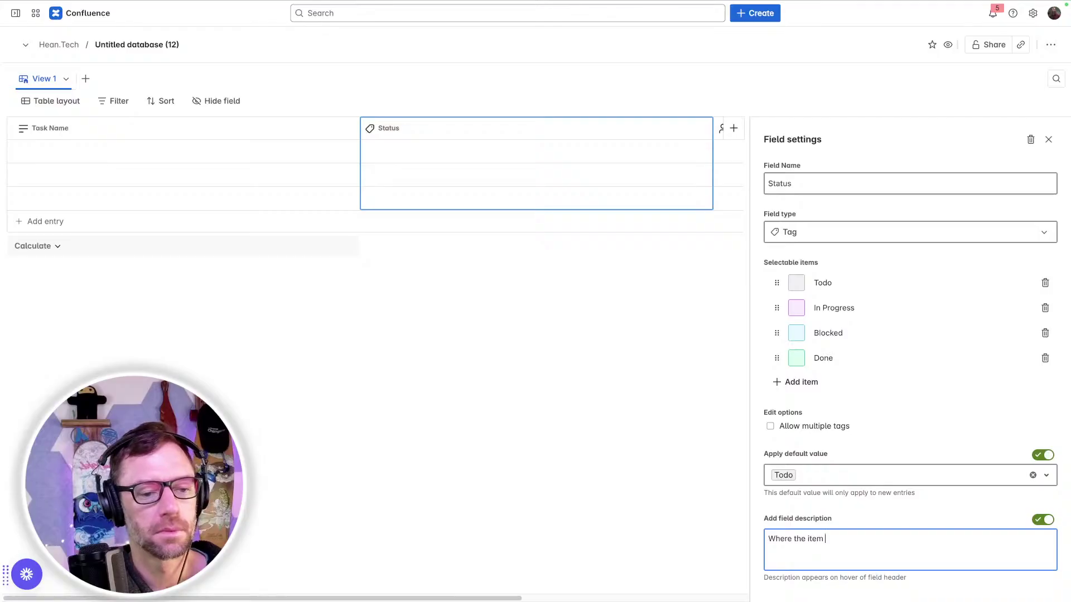
pyautogui.write('is in our workflow')
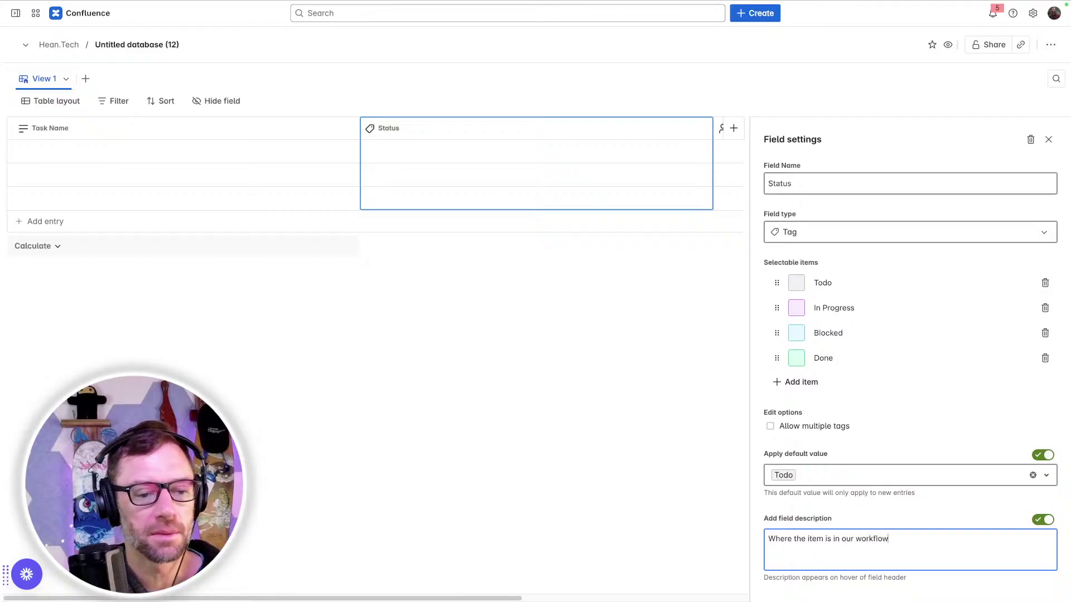
pyautogui.click(681, 299)
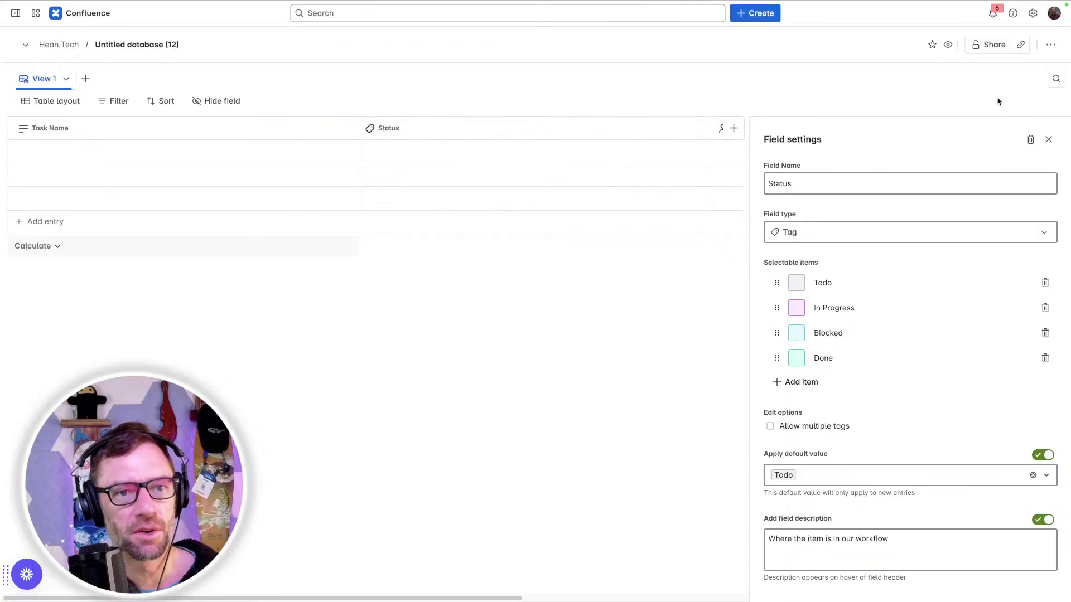
pyautogui.click(1048, 139)
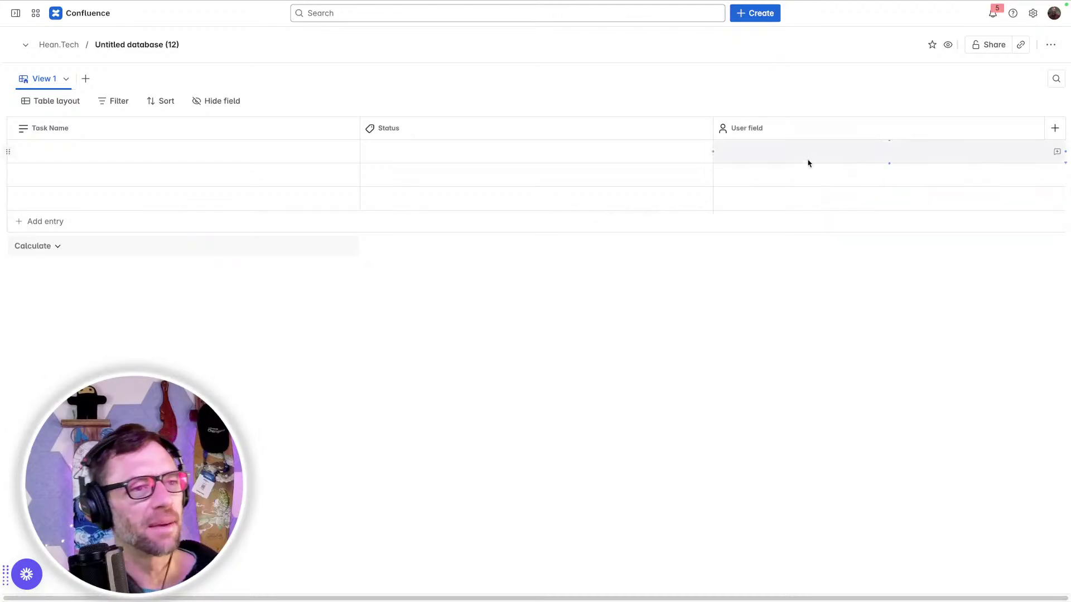
# Step: Rename the user field as "Assignee" and keep notifications to mentioned users enabled
pyautogui.click(773, 133)
pyautogui.moveTo(825, 179); pyautogui.dragTo(723, 184)
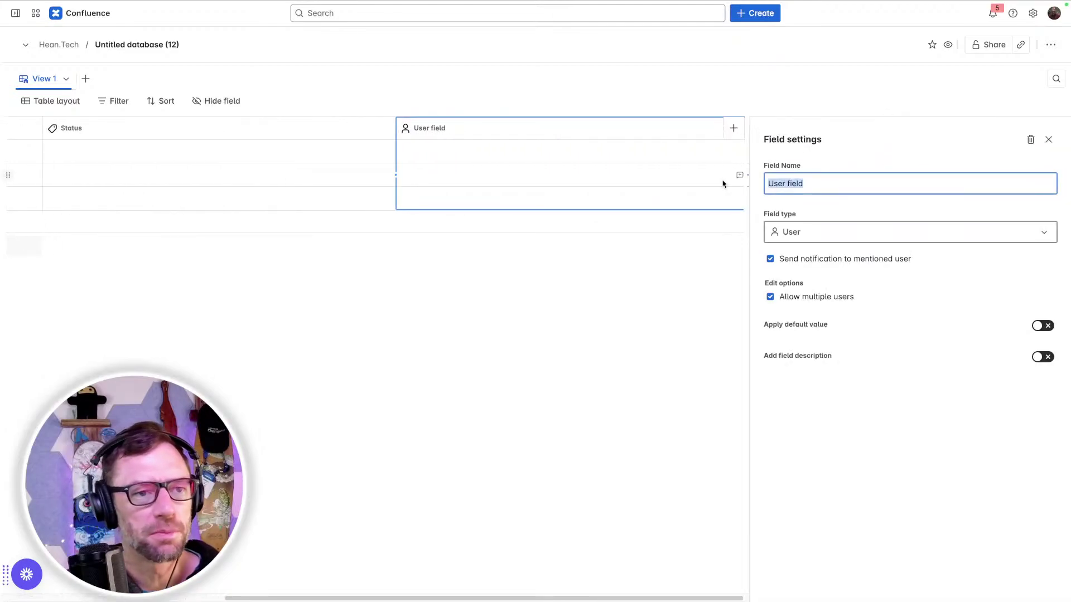
pyautogui.write('Assignee')
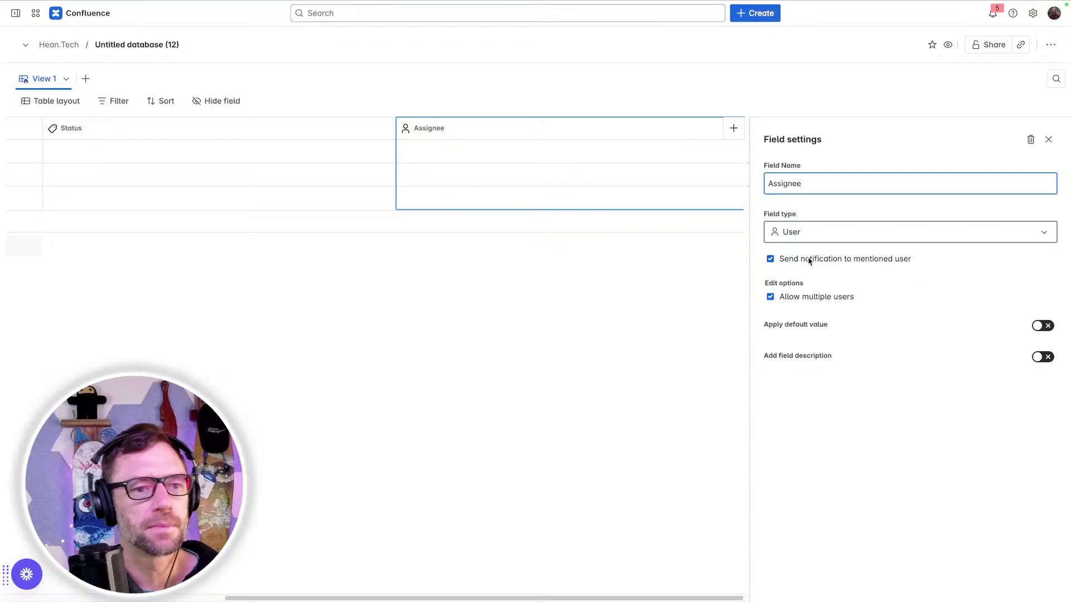
pyautogui.click(808, 258)
pyautogui.click(824, 260)
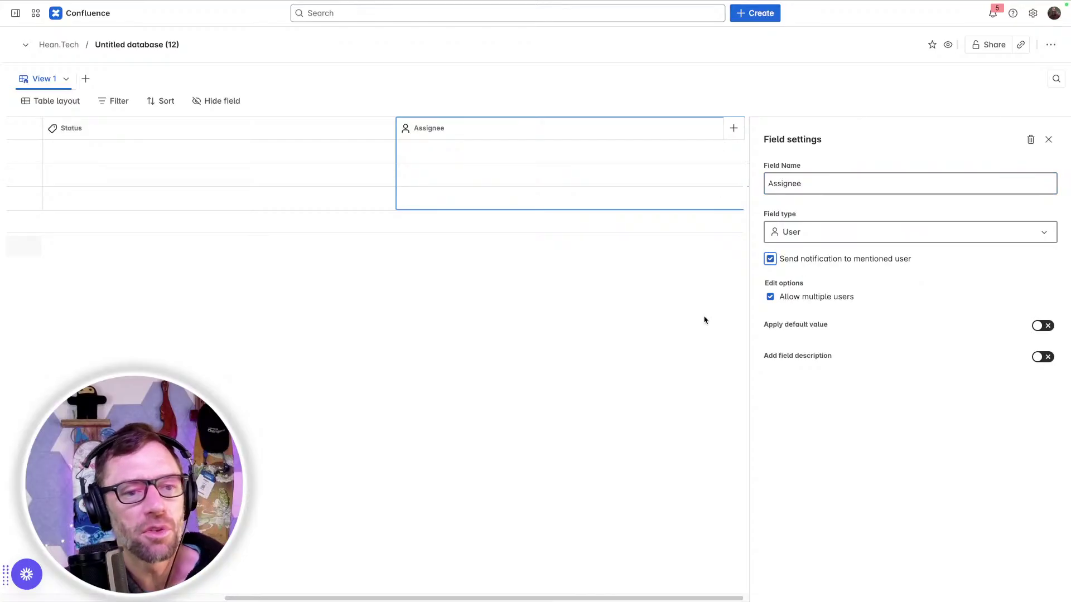
pyautogui.click(1049, 139)
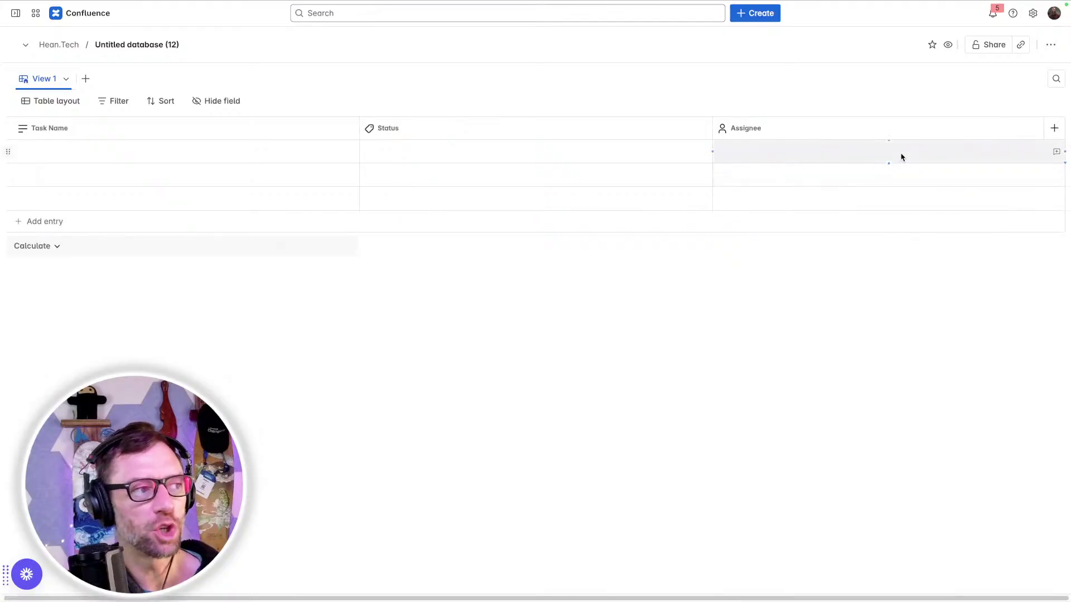
# Step: Add a Jira issue field named "Dev Team Work" that uses the creators-demo-1 Jira instance
pyautogui.click(1056, 130)
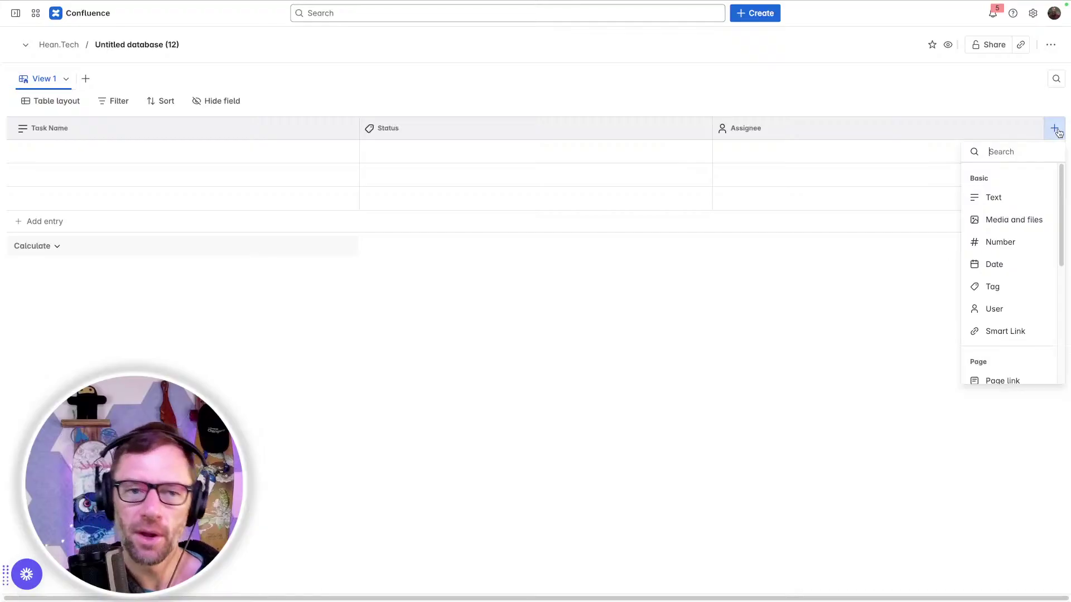
pyautogui.scroll(-3, 1003, 246)
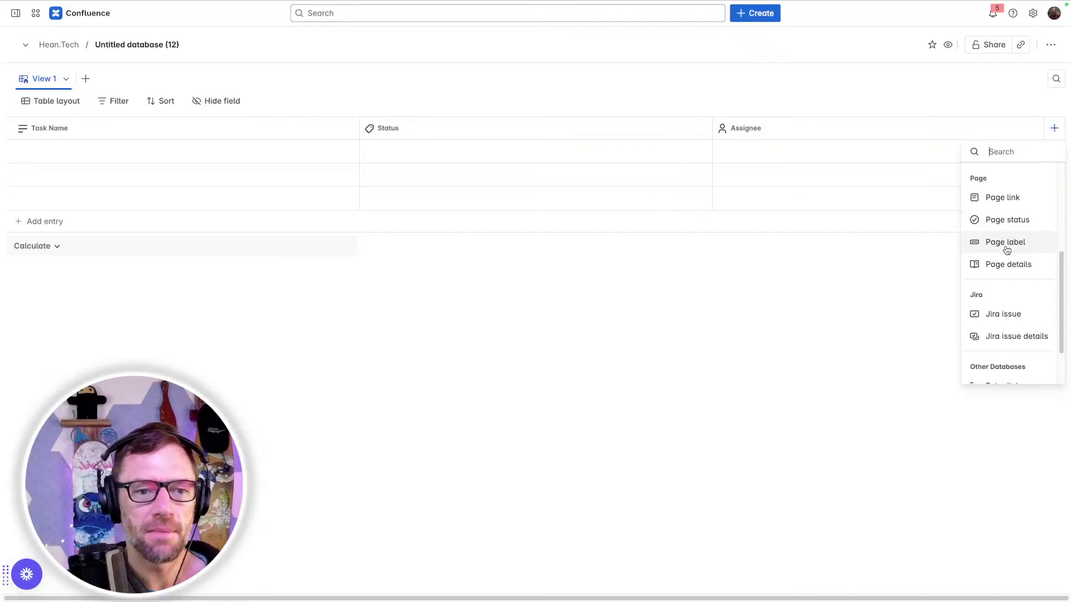
pyautogui.click(993, 316)
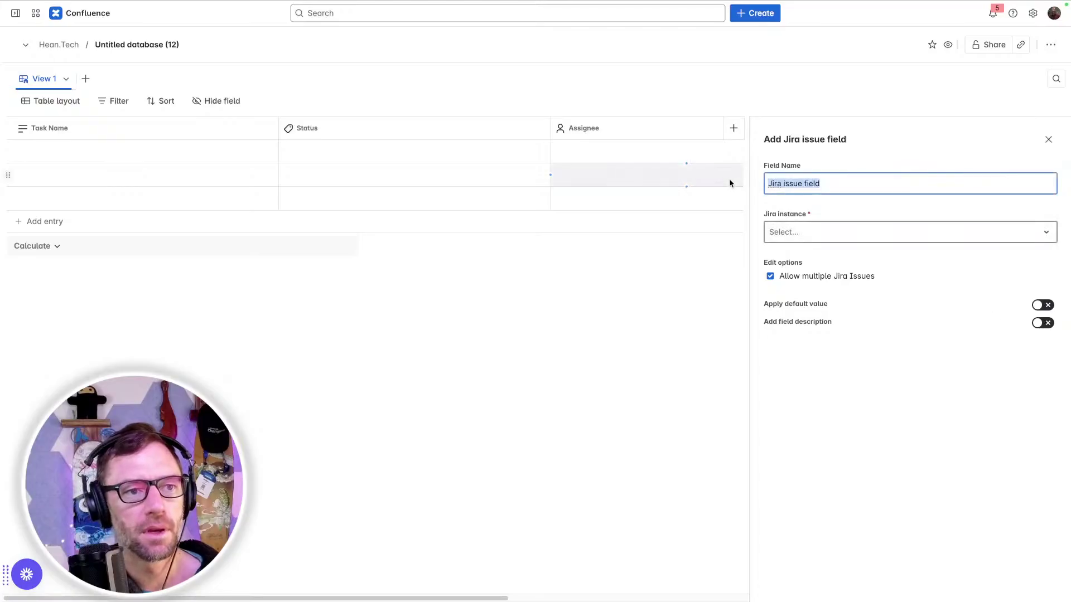
pyautogui.write('Dev Team Work')
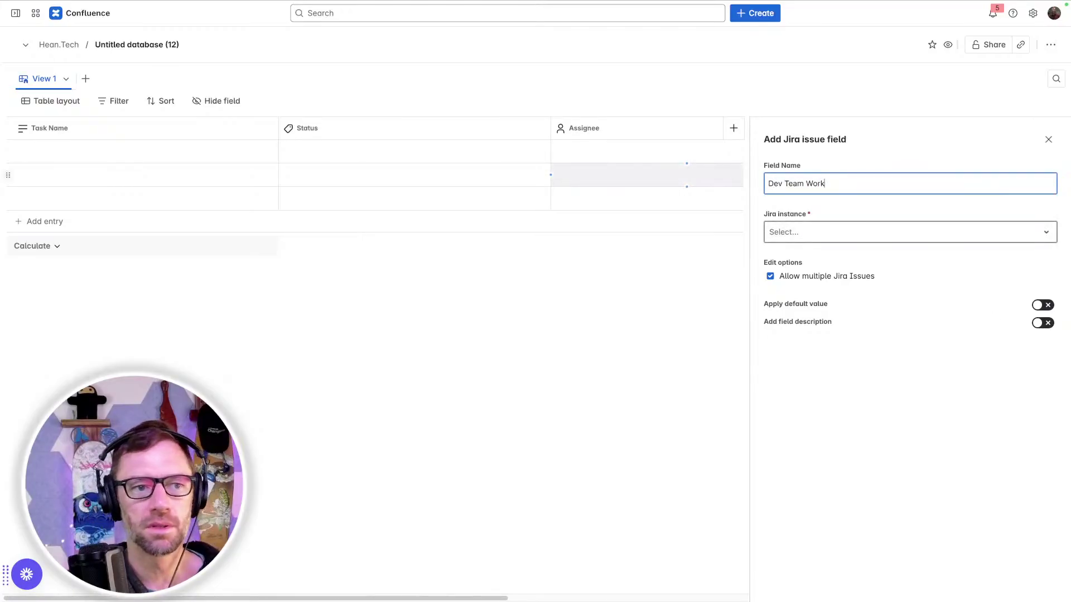
pyautogui.click(802, 231)
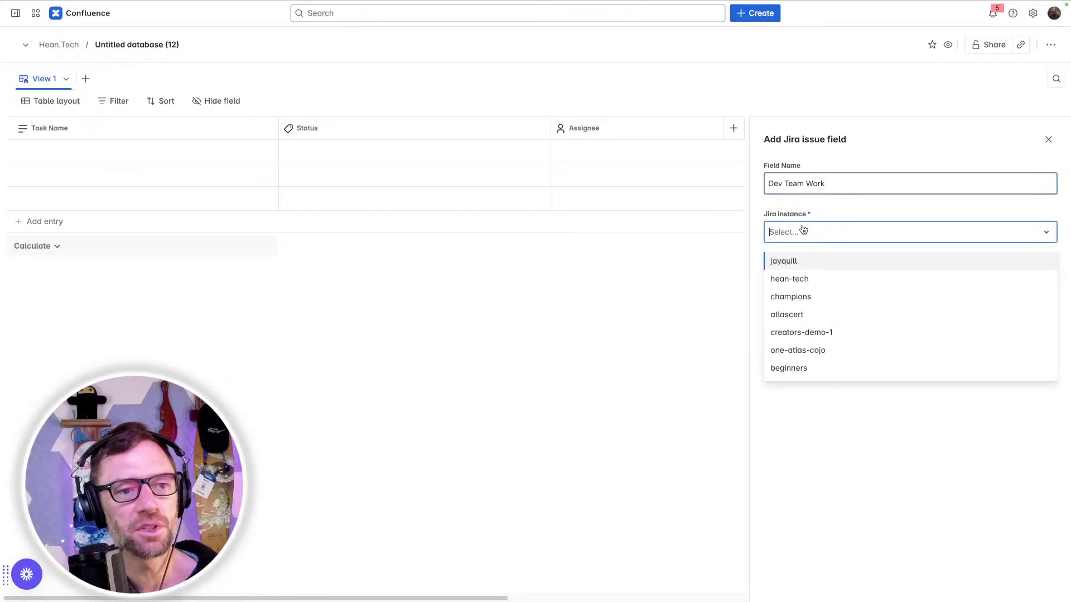
pyautogui.click(808, 332)
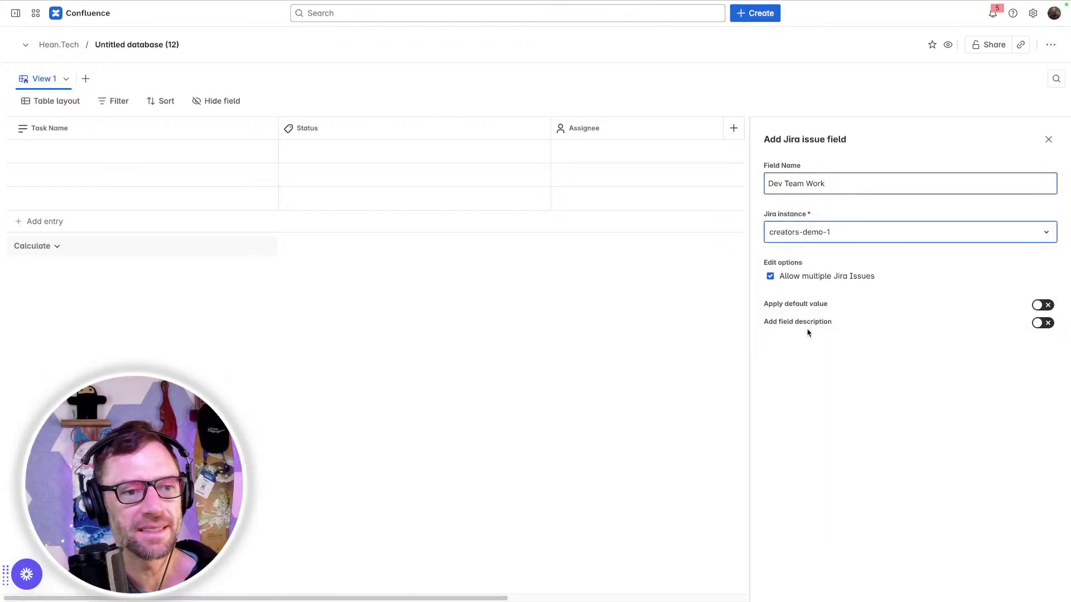
# Step: Keep multiple Jira issues allowed in the Dev Team Work field and finish adding it
pyautogui.click(814, 277)
pyautogui.moveTo(815, 277); pyautogui.dragTo(839, 281)
pyautogui.click(839, 279)
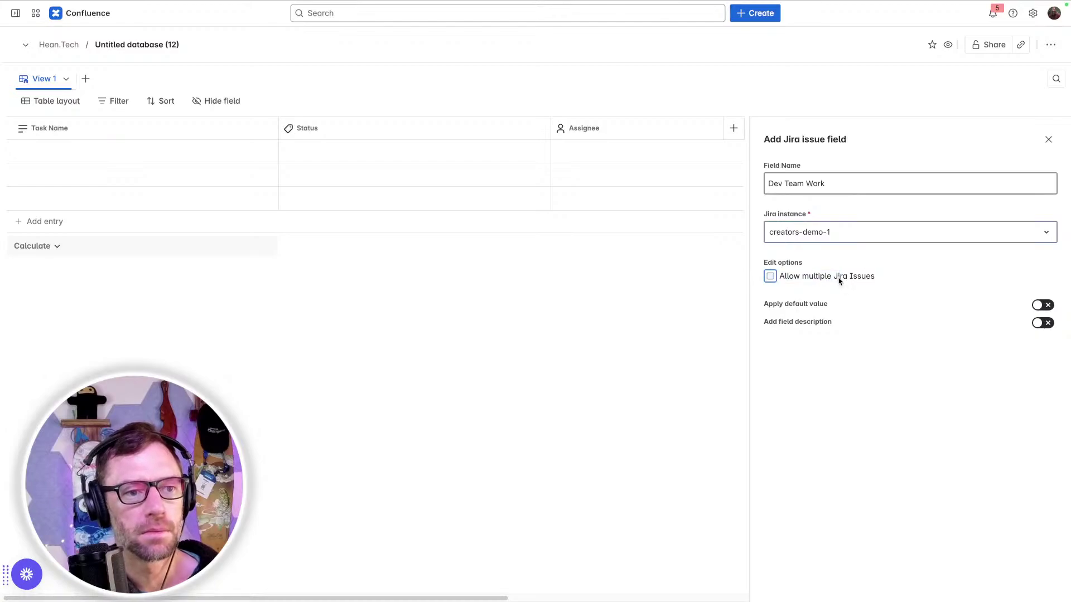
pyautogui.click(839, 278)
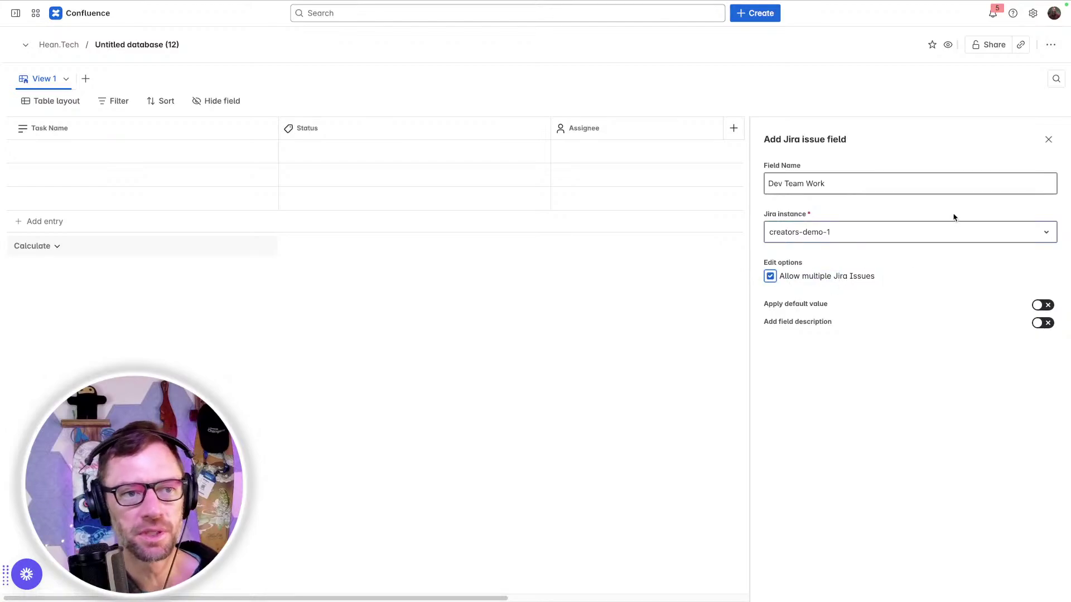
pyautogui.click(1048, 139)
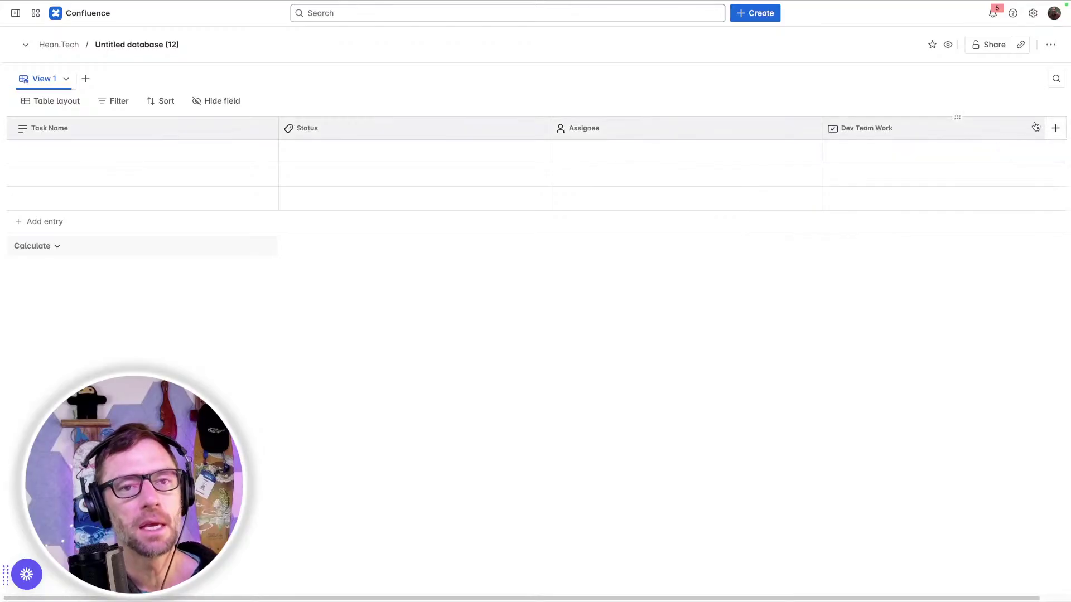
# Step: Start adding a Jira issue details field and base it on the Dev Team Work issue field
pyautogui.click(1056, 128)
pyautogui.scroll(-5, 981, 329)
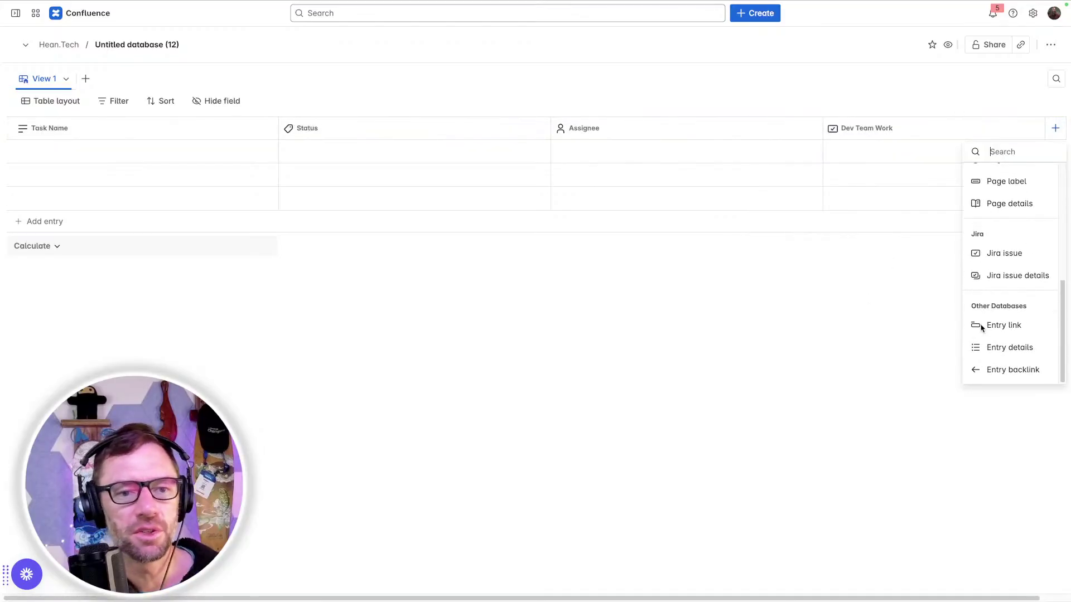
pyautogui.click(1011, 275)
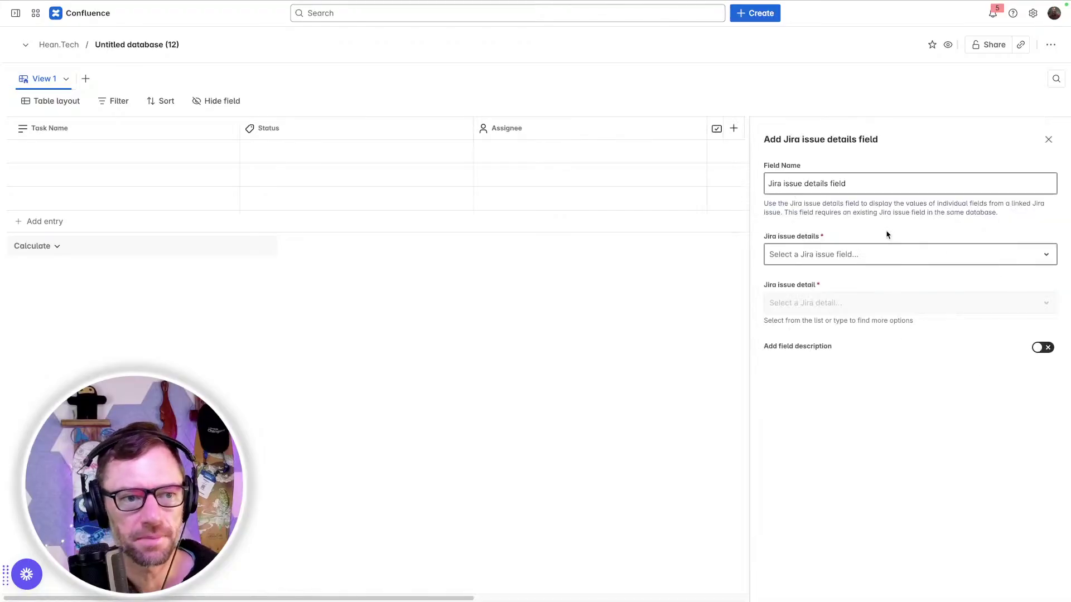
pyautogui.click(848, 248)
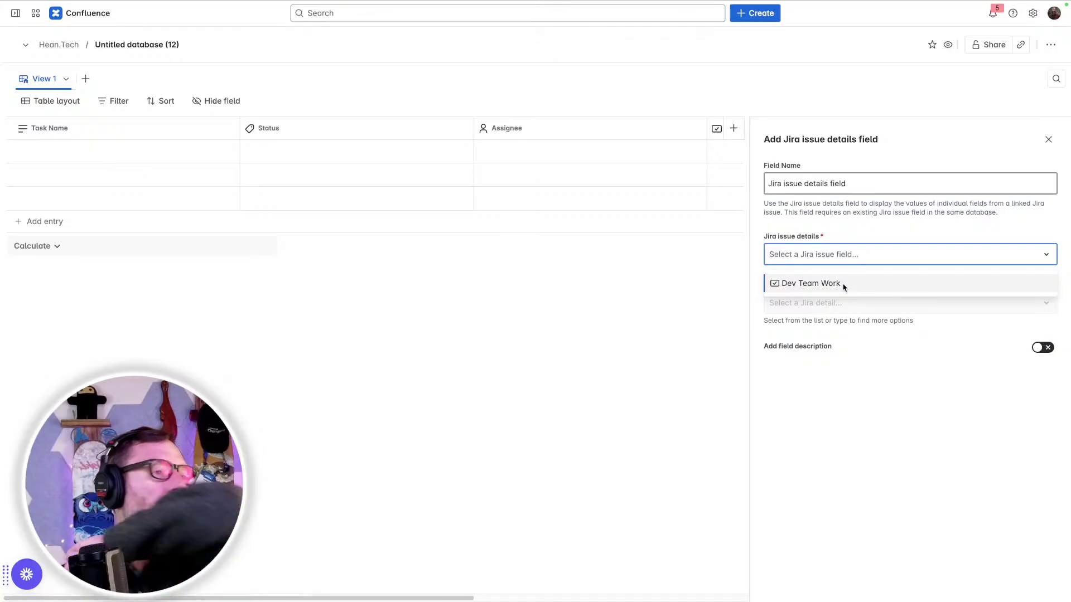
pyautogui.click(898, 286)
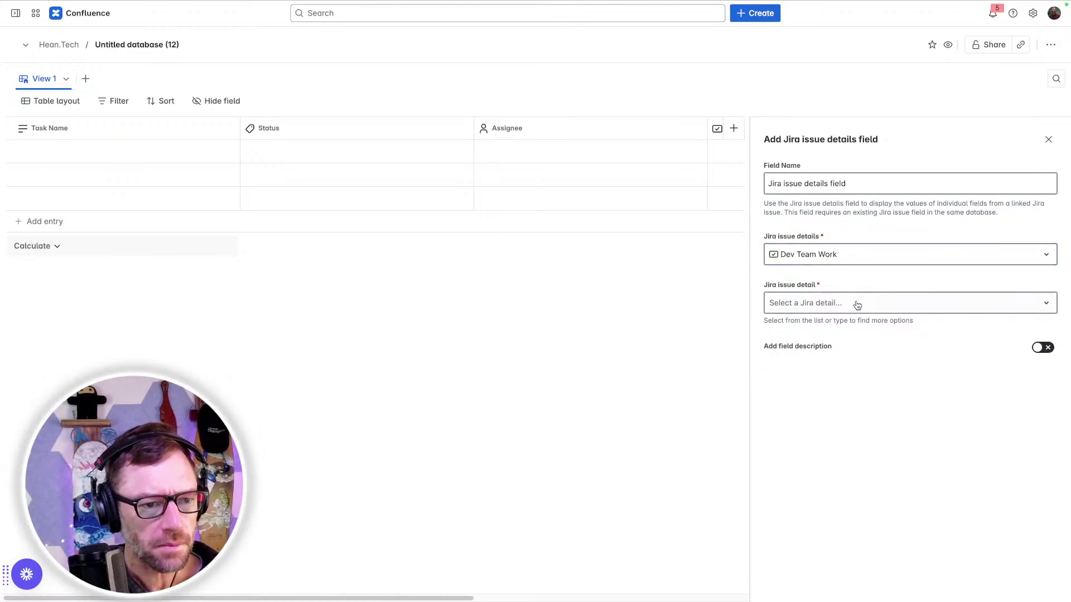
pyautogui.doubleClick(786, 287)
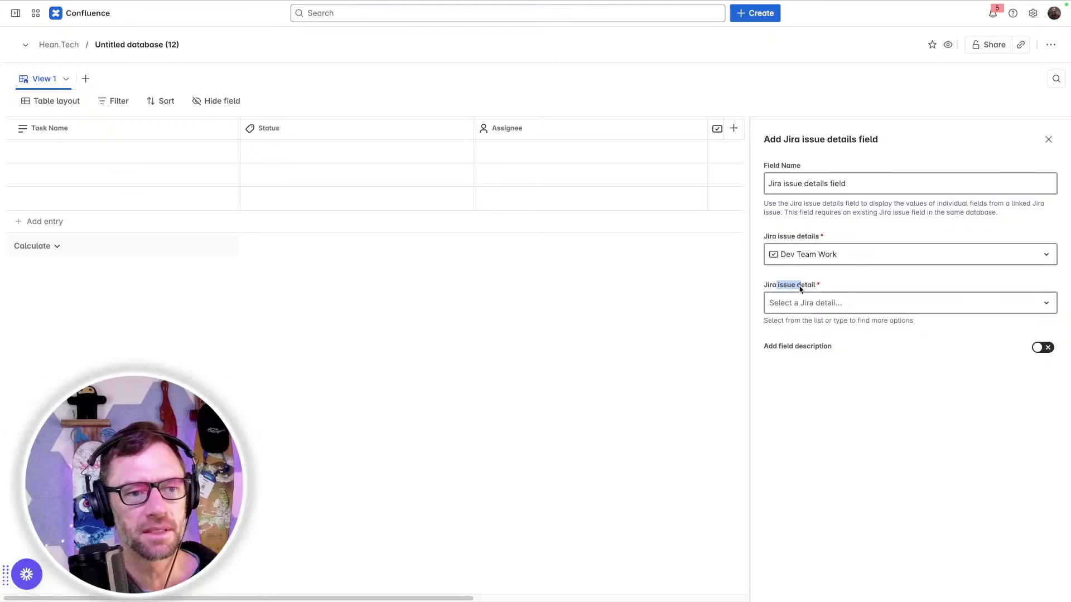
# Step: Set the Jira issue detail to Assignee and finish adding the details field
pyautogui.click(892, 310)
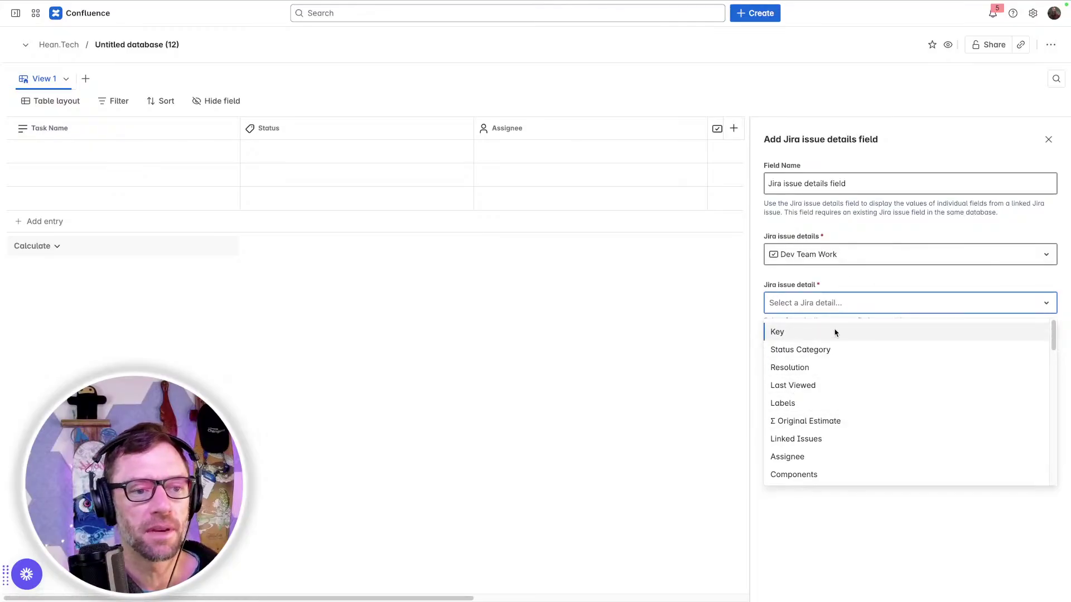
pyautogui.scroll(-5, 865, 427)
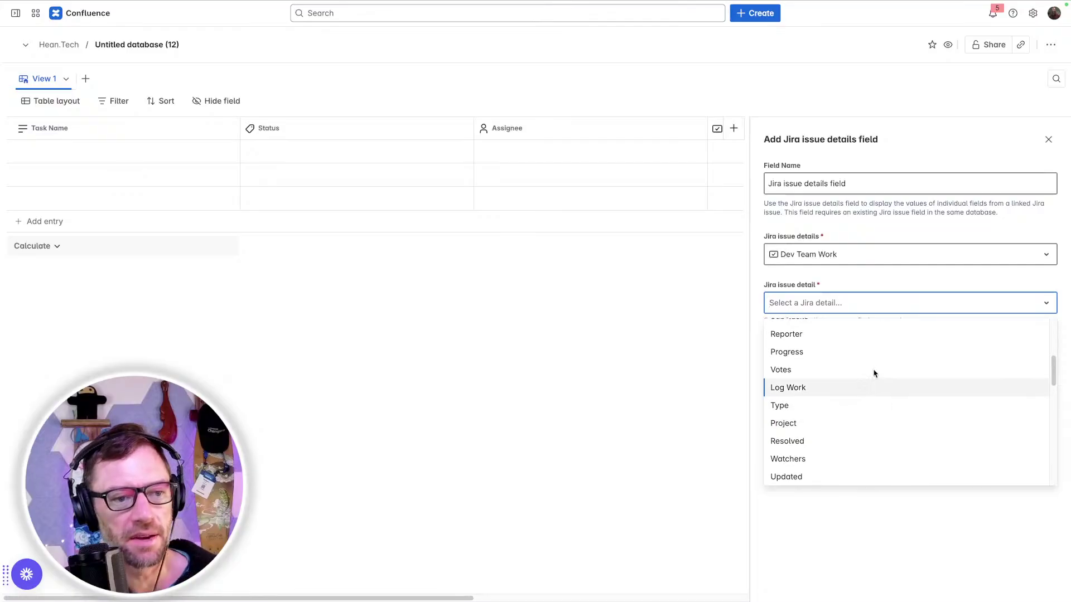
pyautogui.scroll(-10, 874, 363)
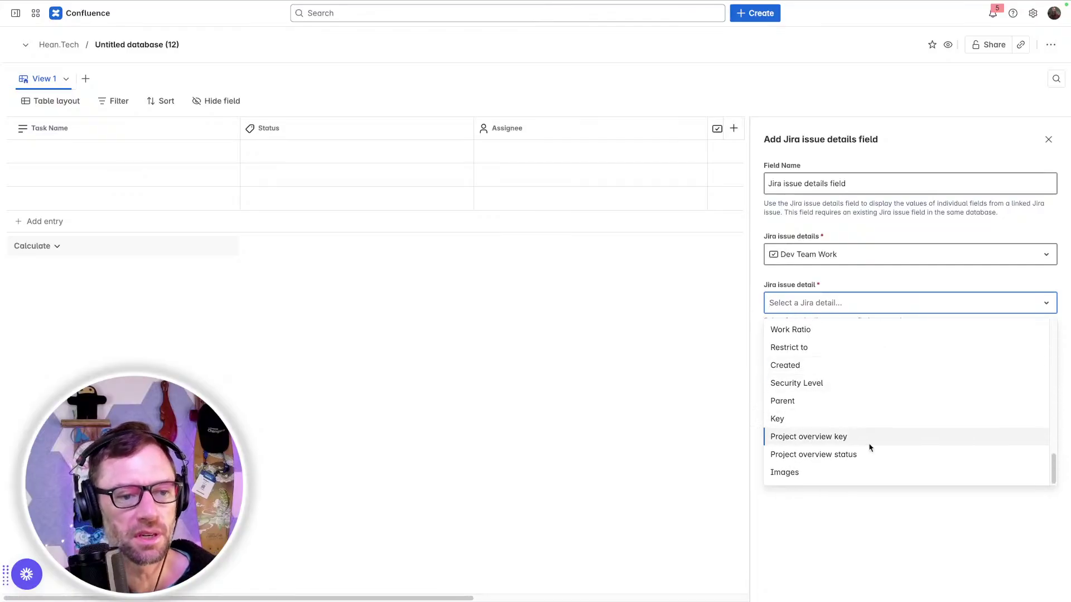
pyautogui.scroll(10, 861, 397)
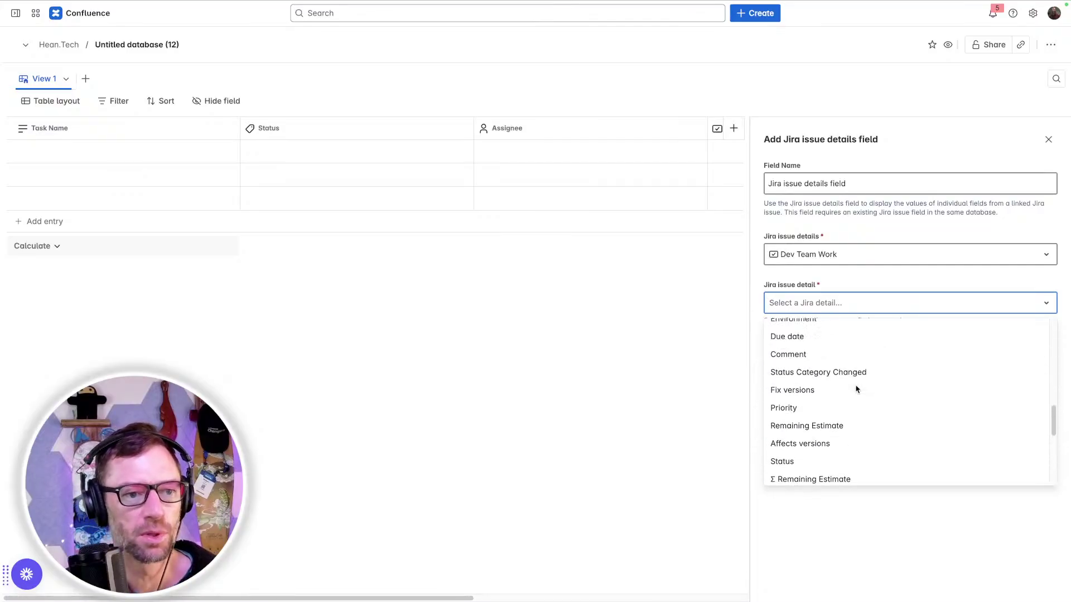
pyautogui.click(838, 326)
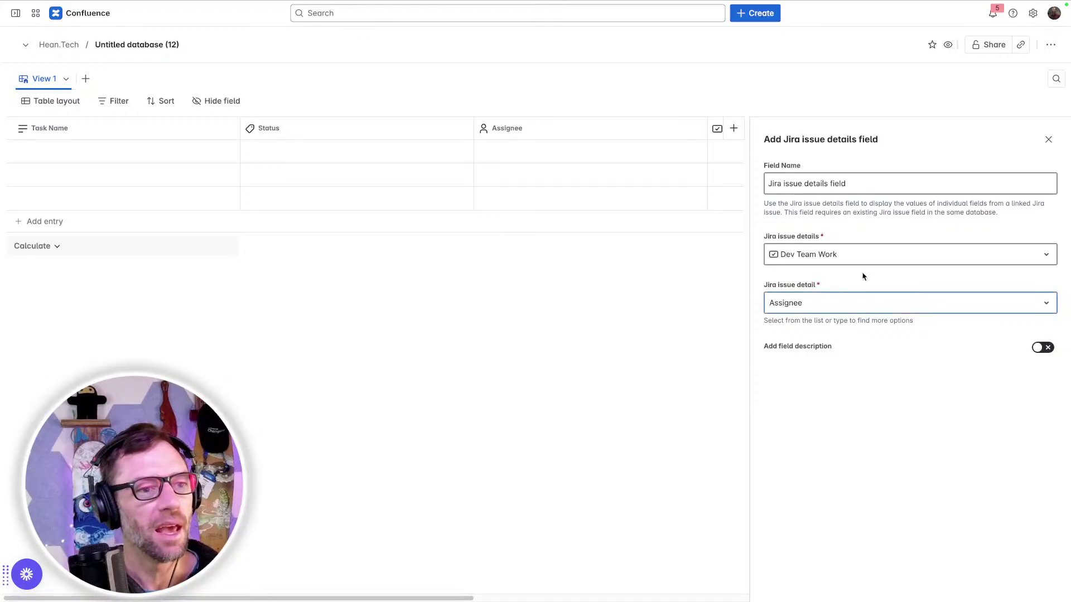
pyautogui.click(1048, 140)
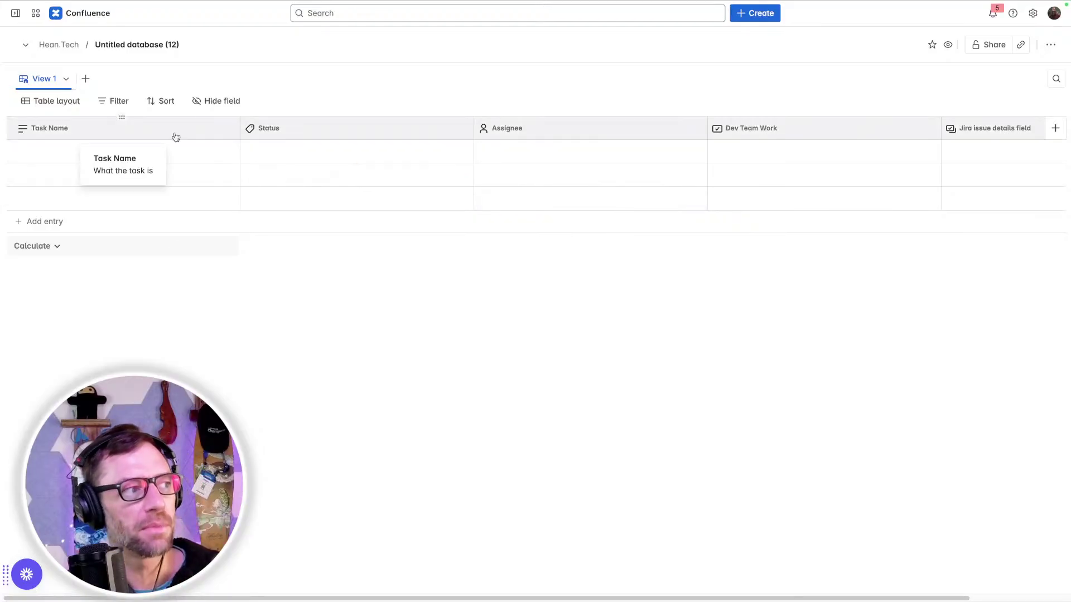
# Step: Rename the untitled database as "Jayquill Project"
pyautogui.click(139, 48)
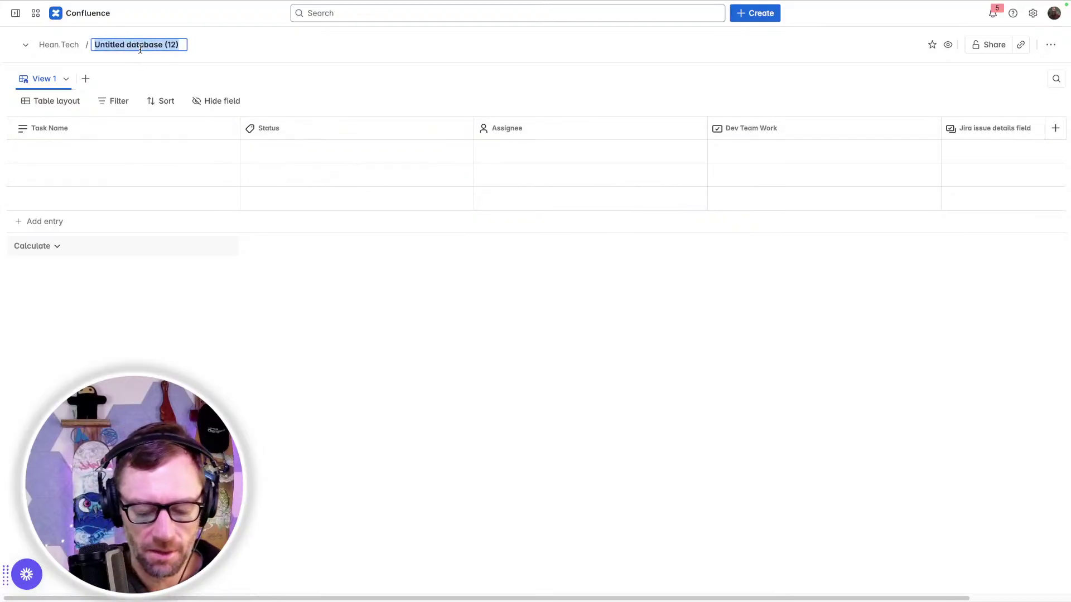
pyautogui.write('Jayquill')
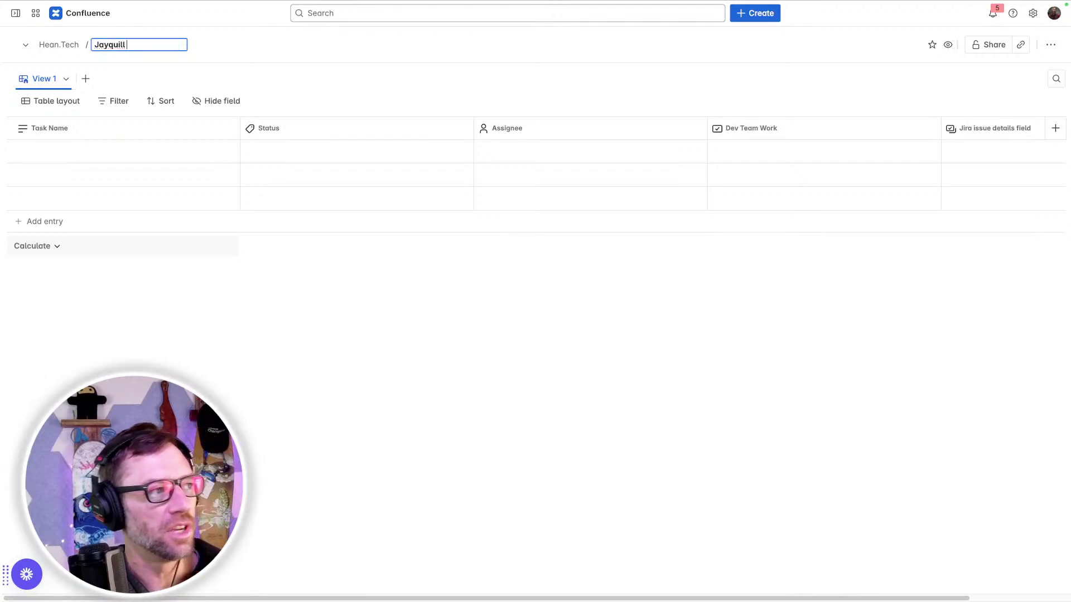
pyautogui.write(' Project')
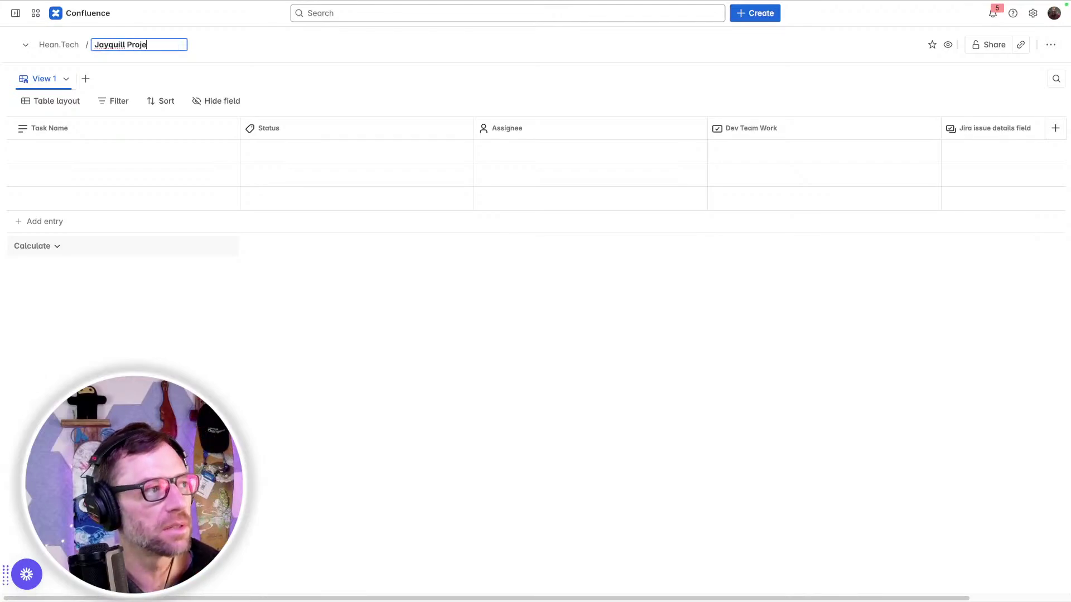
pyautogui.press('Return')
# Step: Enter the task names "Plan the project" and "assign the tasks" in the first two entries
pyautogui.click(133, 154)
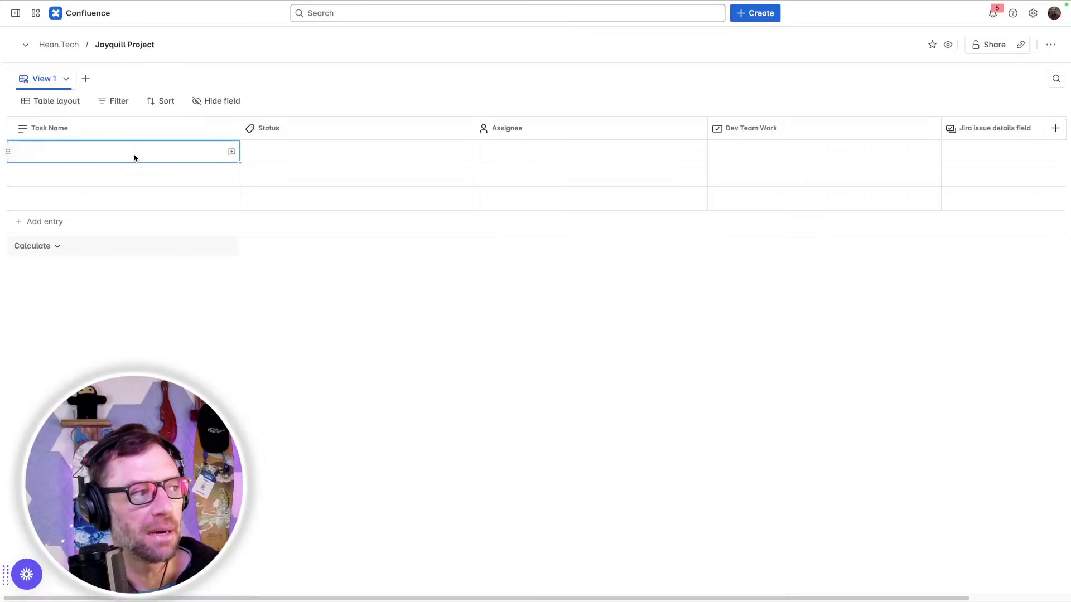
pyautogui.write('Plan the project')
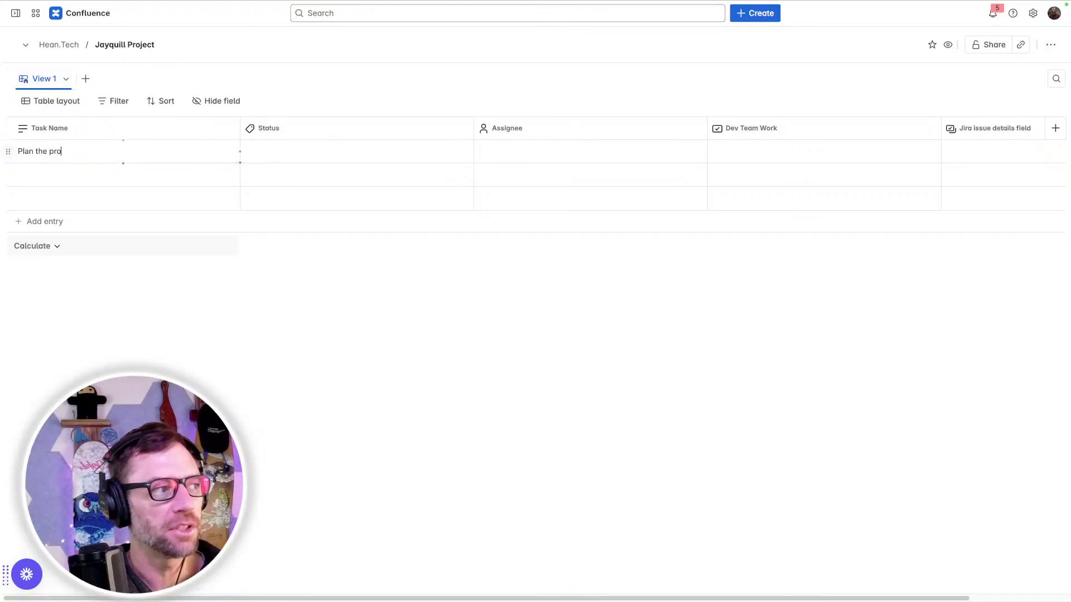
pyautogui.press('Return')
pyautogui.press('BackSpace')
pyautogui.click(137, 173)
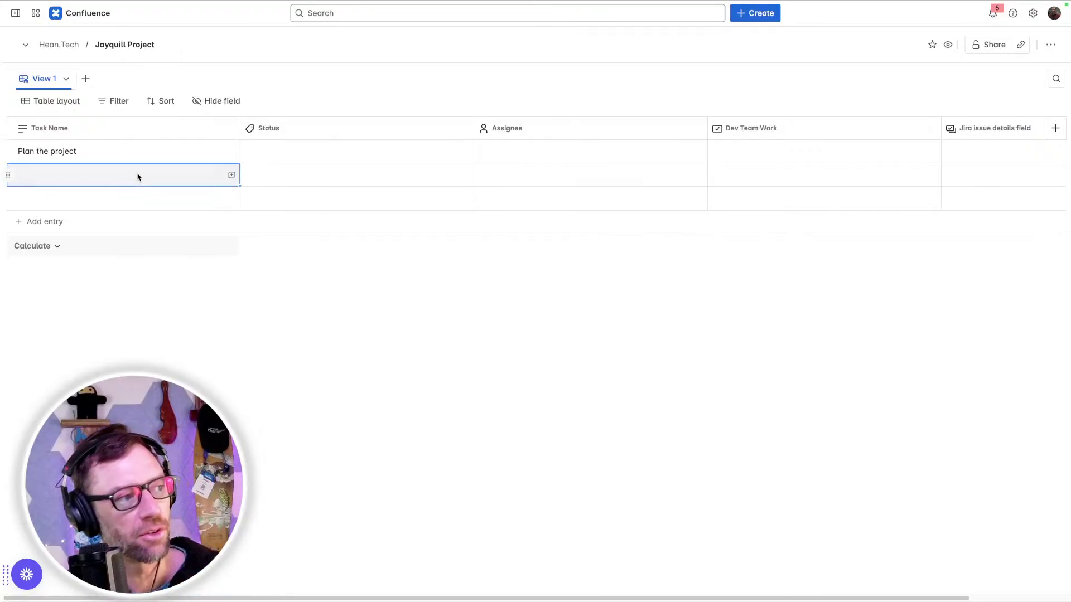
pyautogui.write('assign the tasks')
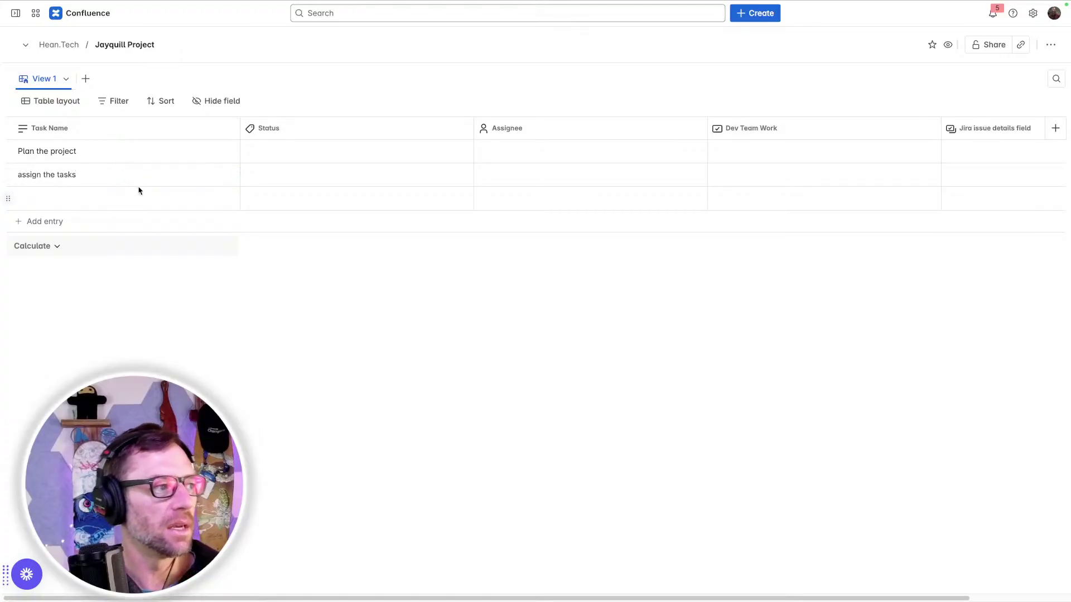
pyautogui.click(138, 198)
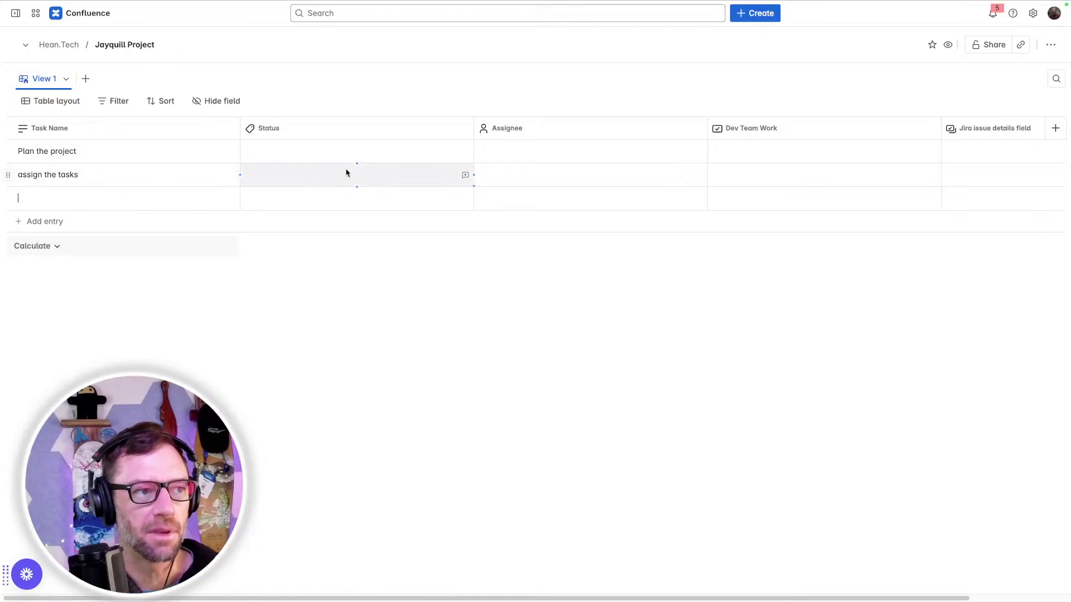
# Step: Set the Status of both named tasks to Todo
pyautogui.click(415, 153)
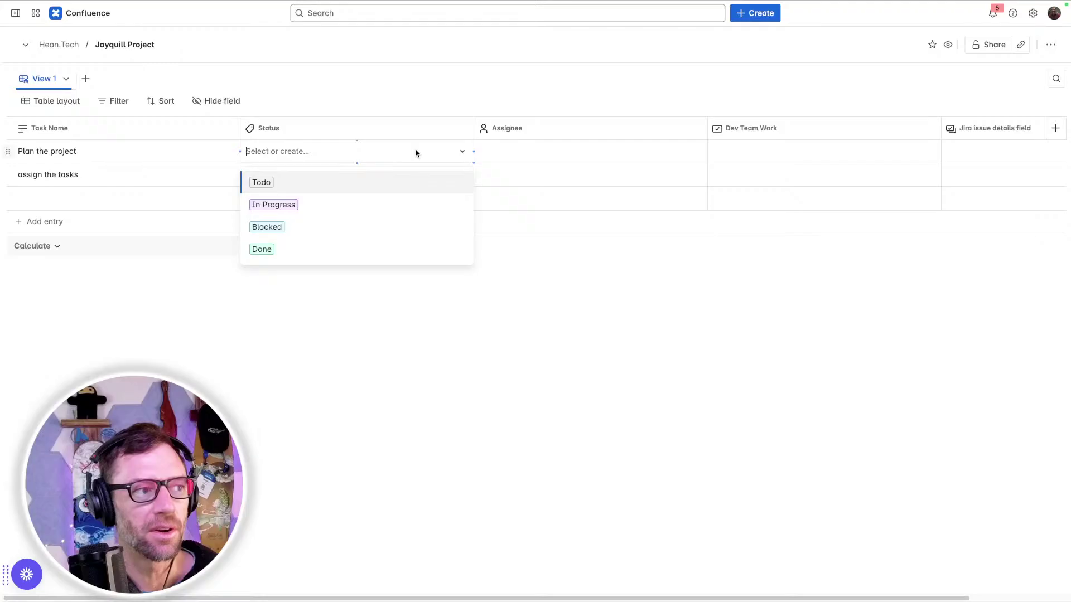
pyautogui.click(374, 184)
pyautogui.click(405, 180)
pyautogui.click(390, 211)
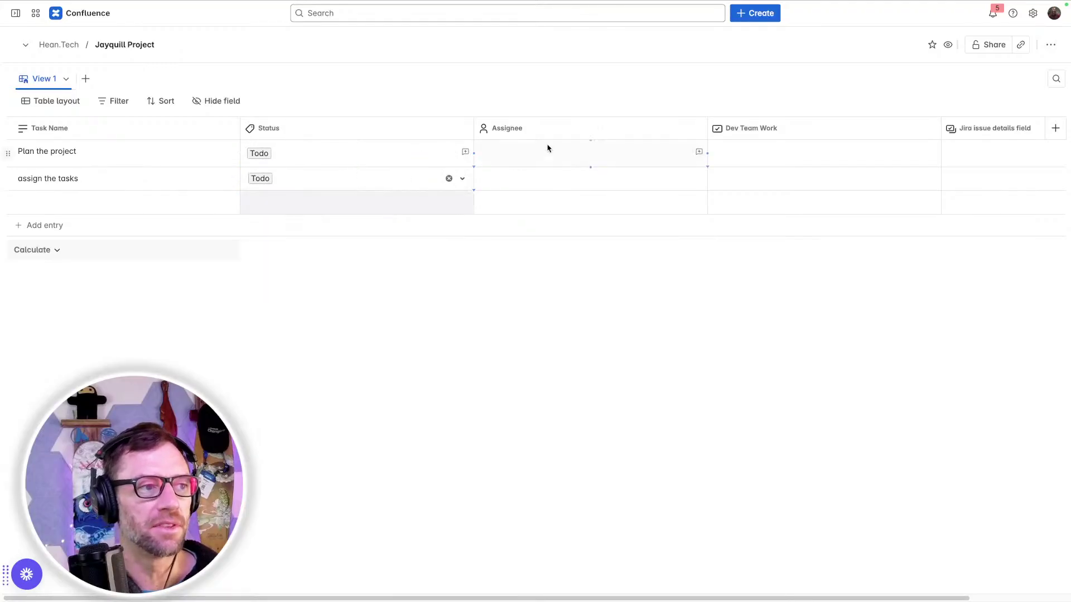
# Step: Assign the only suggested user to both named tasks in the Assignee field
pyautogui.click(549, 150)
pyautogui.click(549, 149)
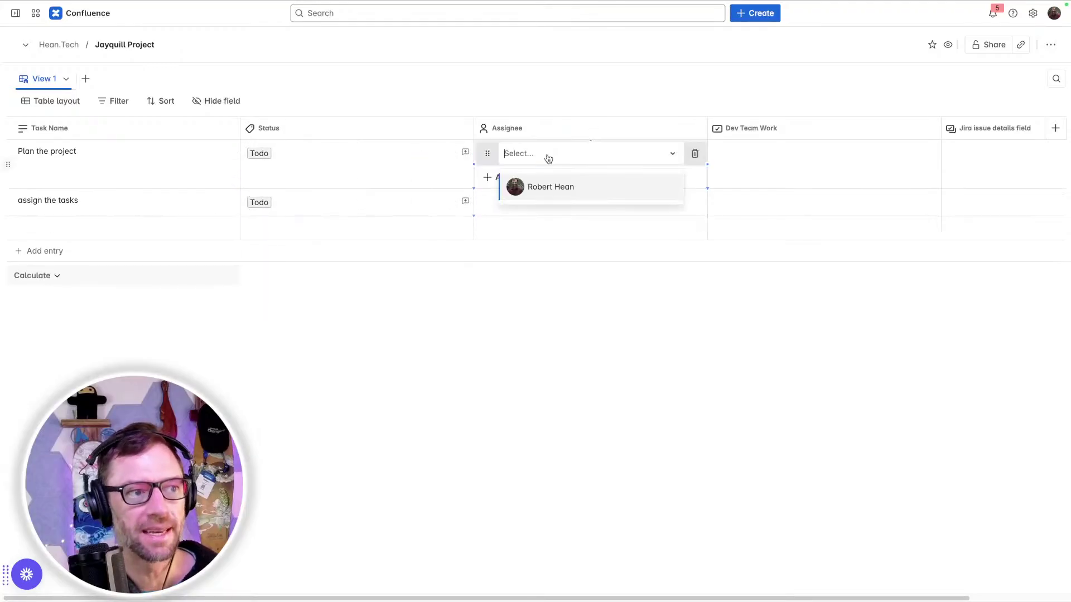
pyautogui.click(545, 184)
pyautogui.click(546, 186)
pyautogui.click(549, 186)
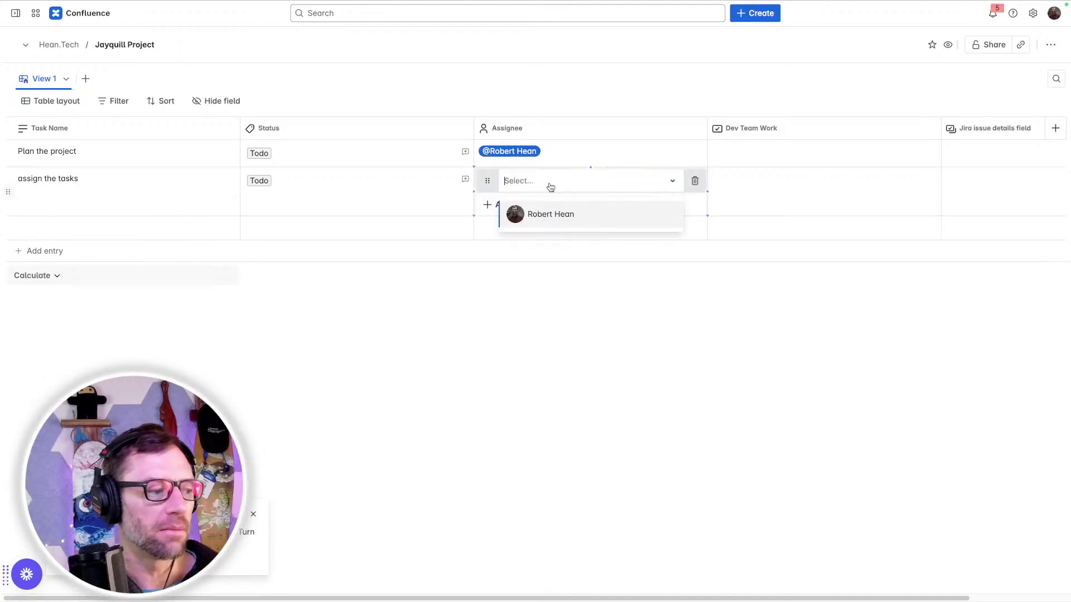
pyautogui.click(547, 215)
pyautogui.click(711, 241)
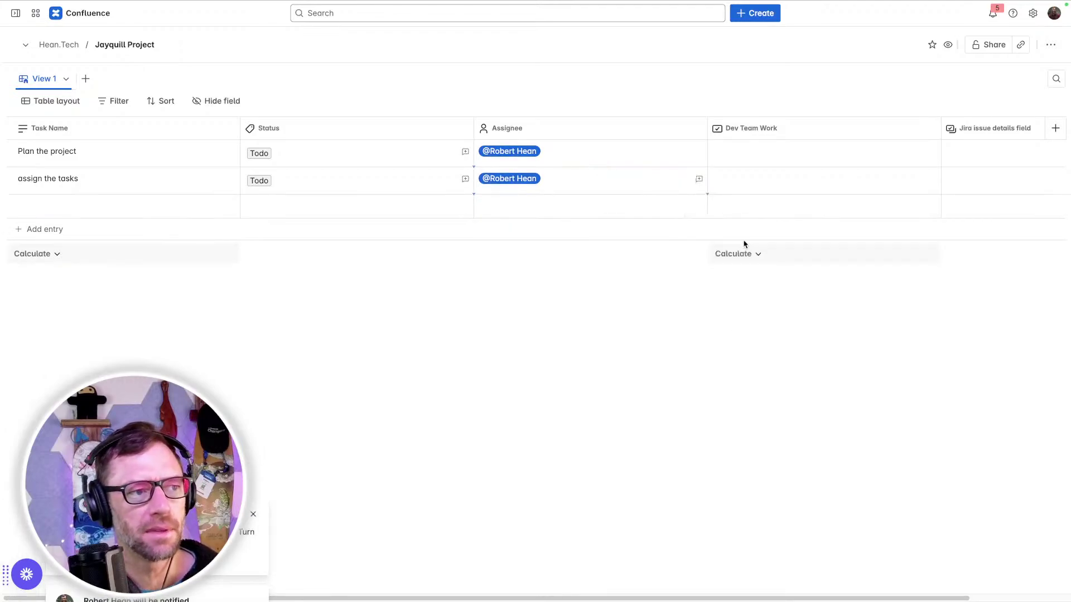
pyautogui.click(770, 161)
pyautogui.click(772, 161)
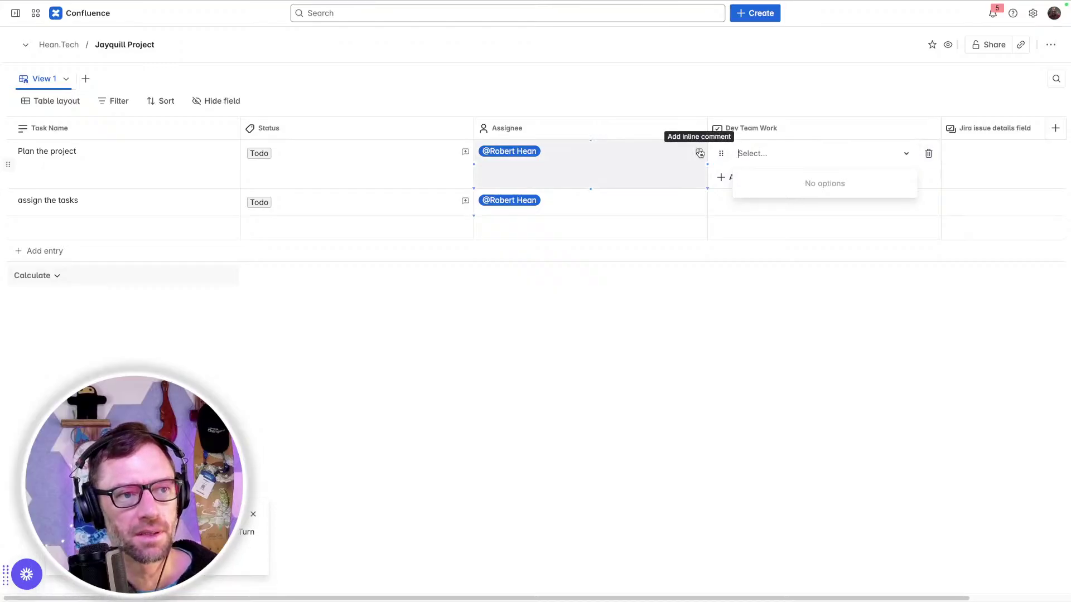
pyautogui.click(699, 153)
pyautogui.click(700, 153)
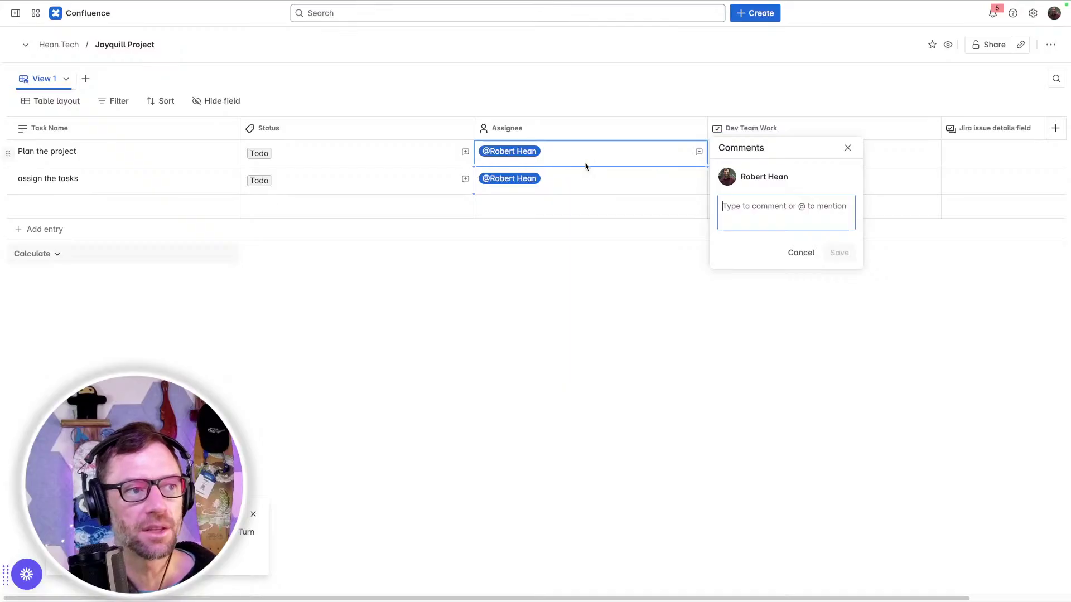
pyautogui.click(671, 309)
pyautogui.click(851, 149)
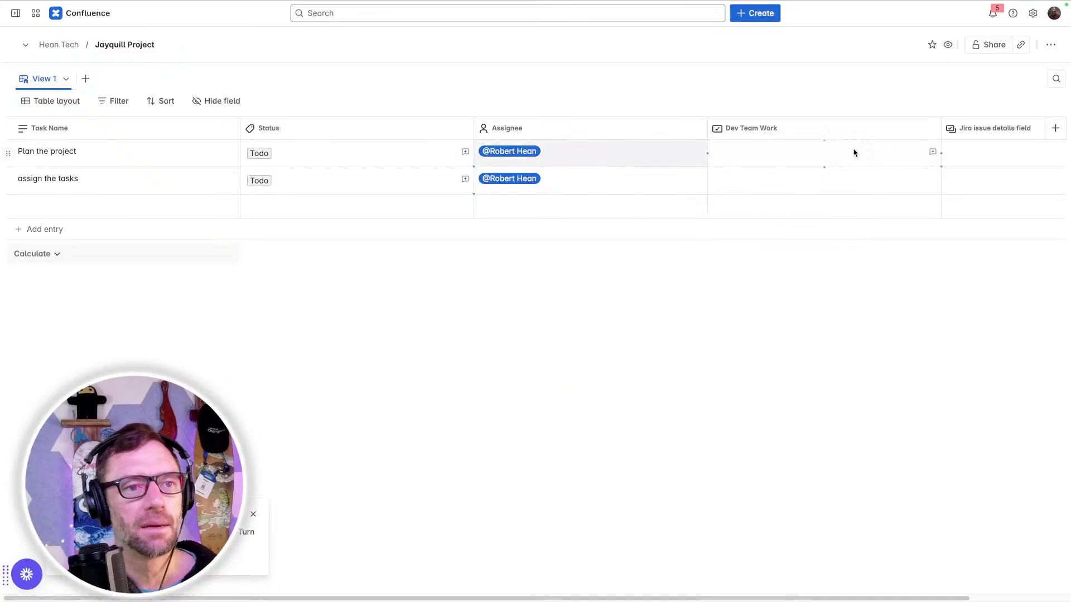
# Step: Link Jira issue VA-14 to the "Plan the project" task in the Dev Team Work field
pyautogui.click(883, 153)
pyautogui.click(883, 153)
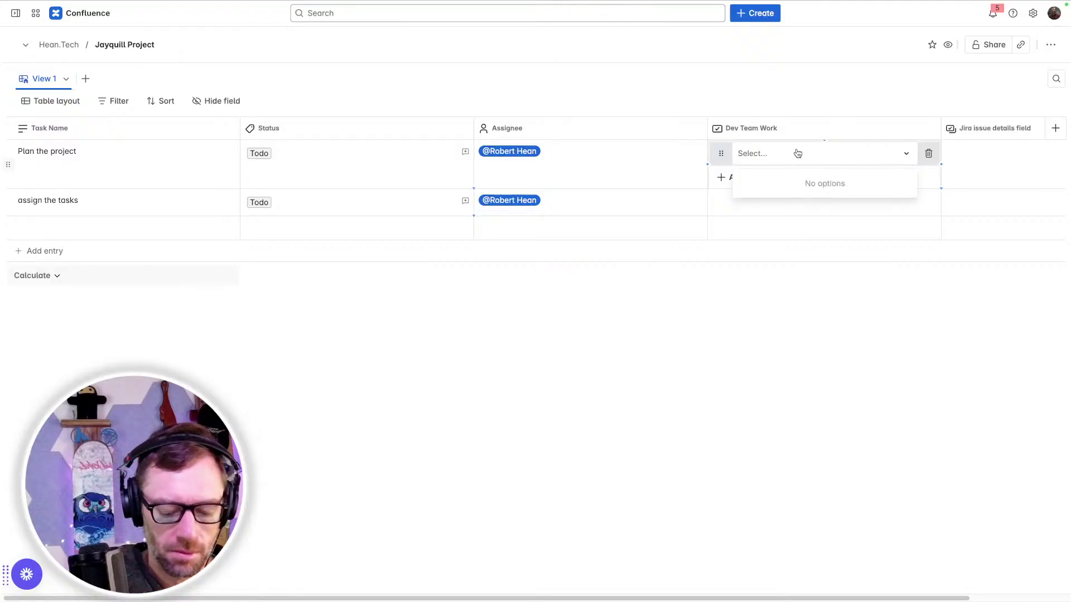
pyautogui.write('VA-14')
pyautogui.click(804, 182)
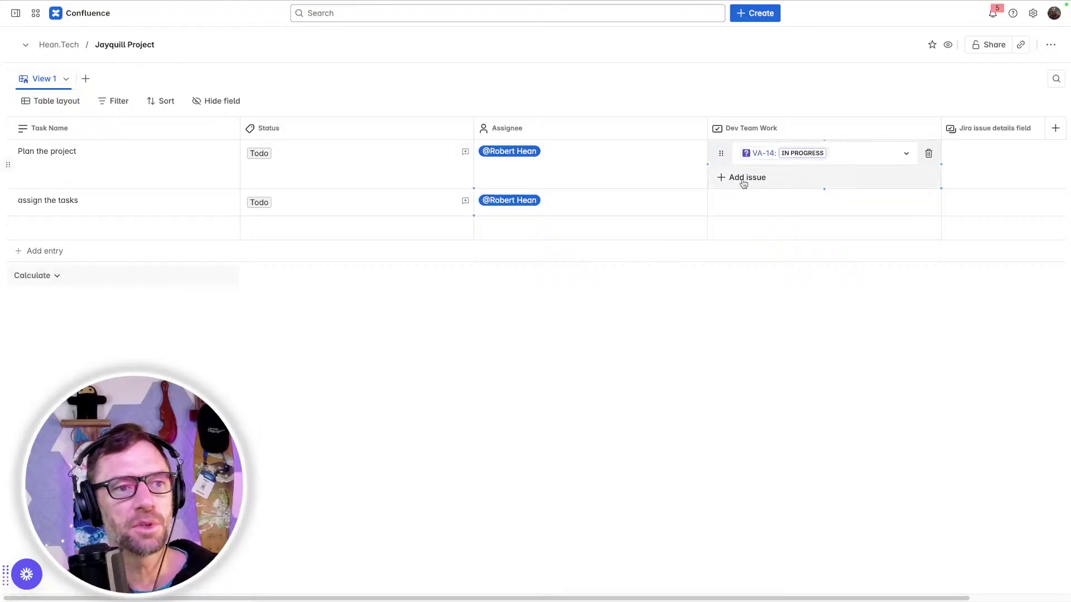
# Step: Try to add VA-15 as a second Jira issue in the "Plan the project" task's Dev Team Work field
pyautogui.click(744, 179)
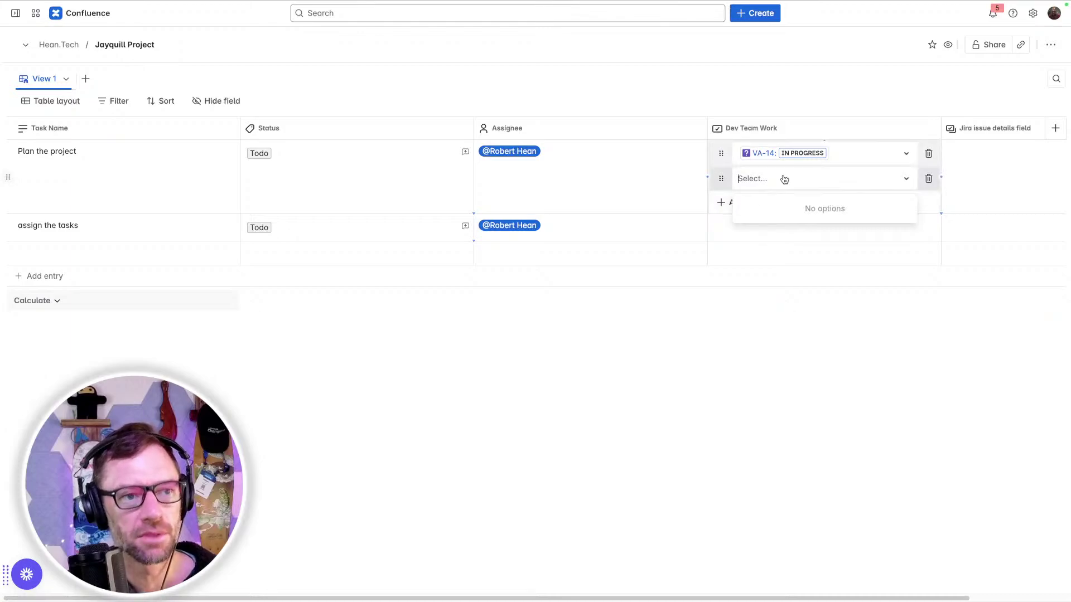
pyautogui.write('VA')
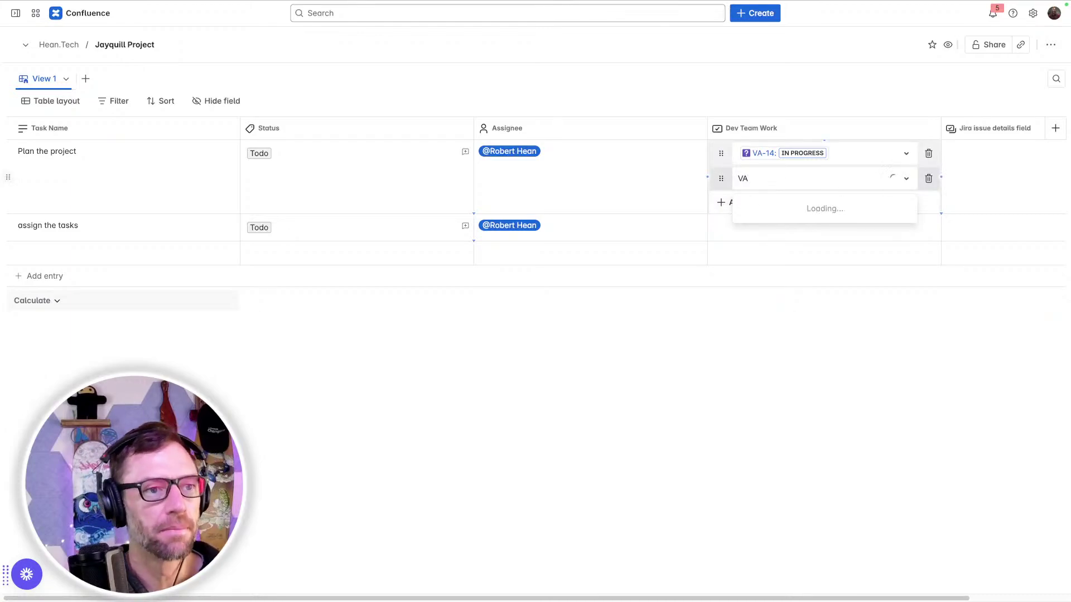
pyautogui.write('-15')
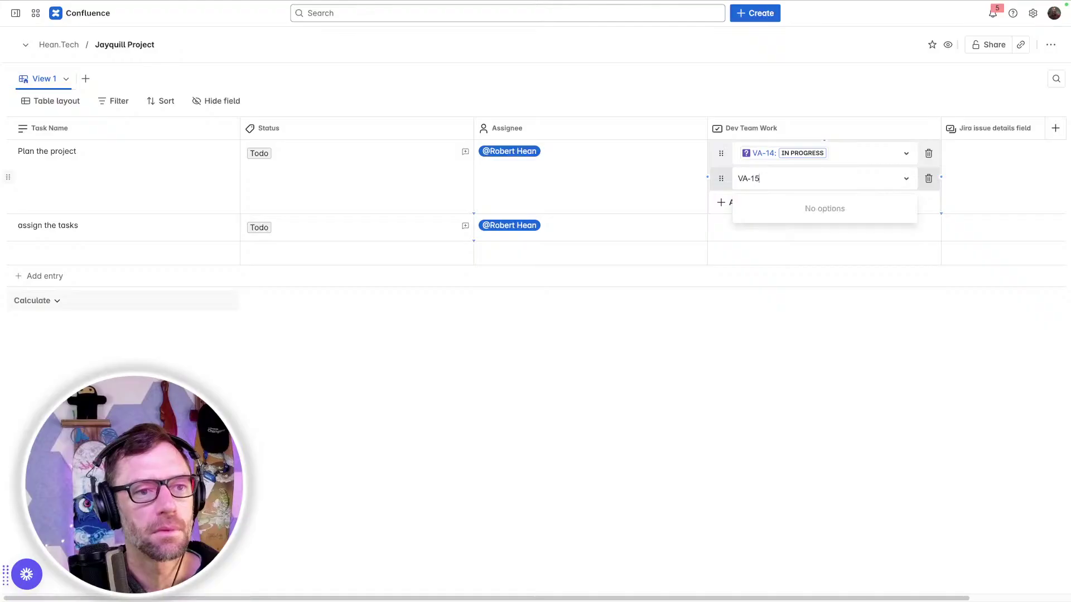
pyautogui.press('Return')
pyautogui.click(852, 160)
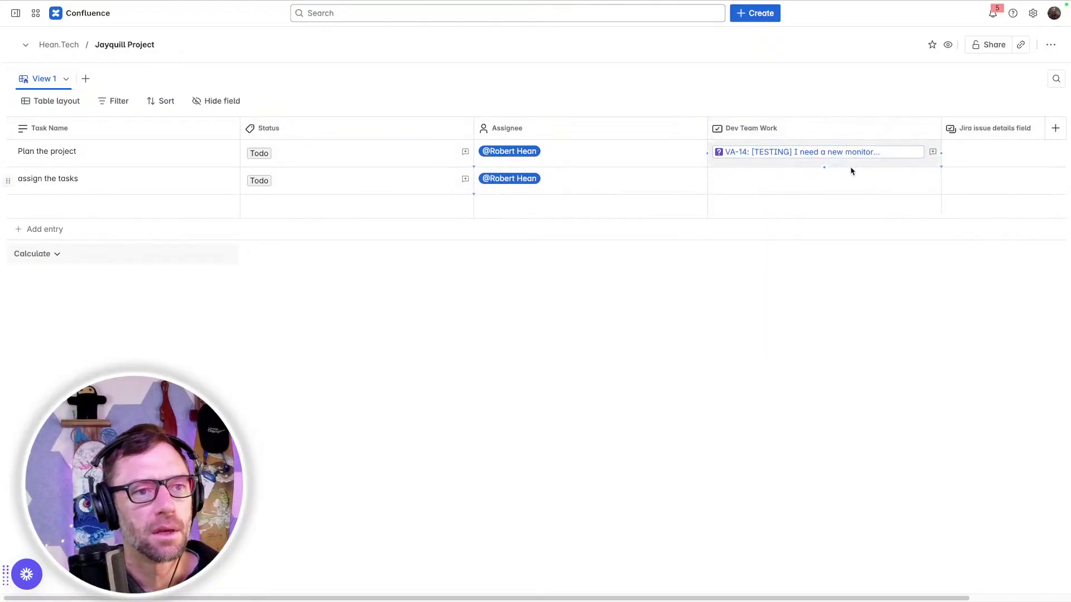
pyautogui.click(849, 165)
pyautogui.press('Escape')
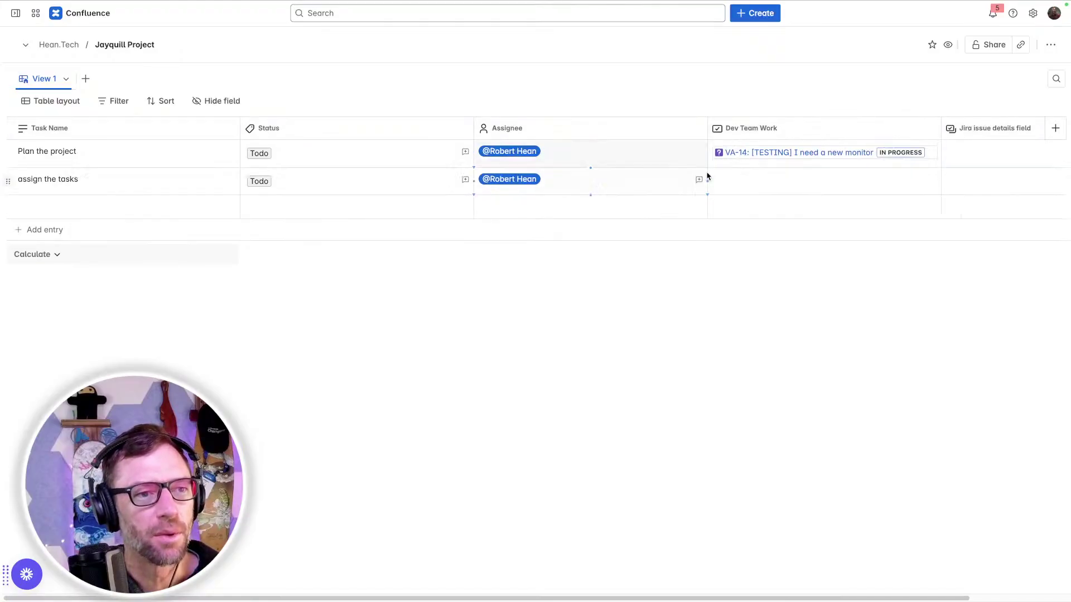
# Step: Link Jira issue VA-13 as a second issue in the "Plan the project" task's Dev Team Work field
pyautogui.click(742, 165)
pyautogui.click(739, 167)
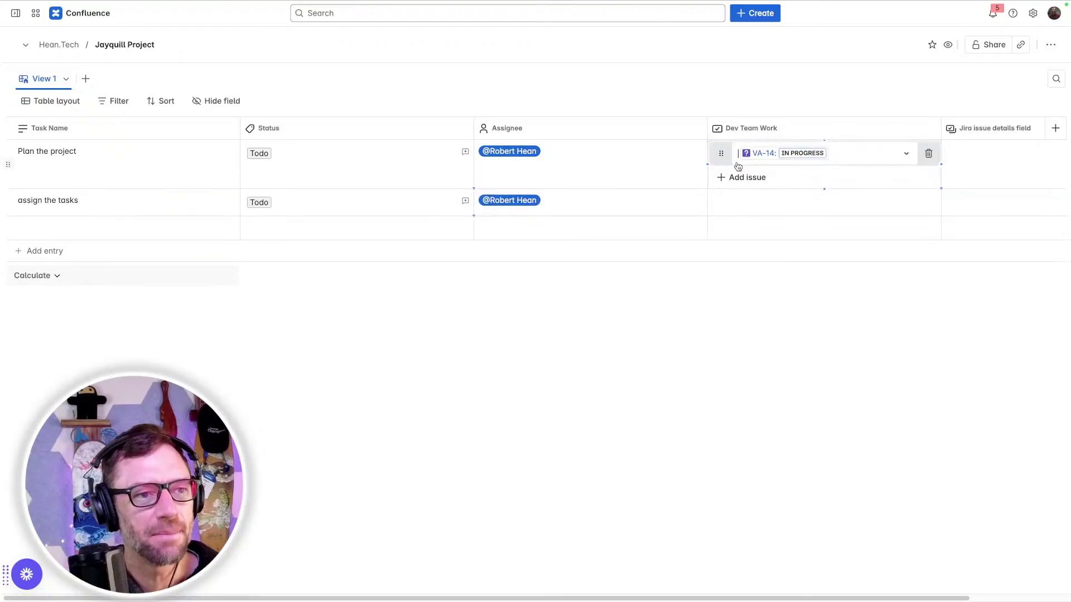
pyautogui.click(734, 177)
pyautogui.write('VA-')
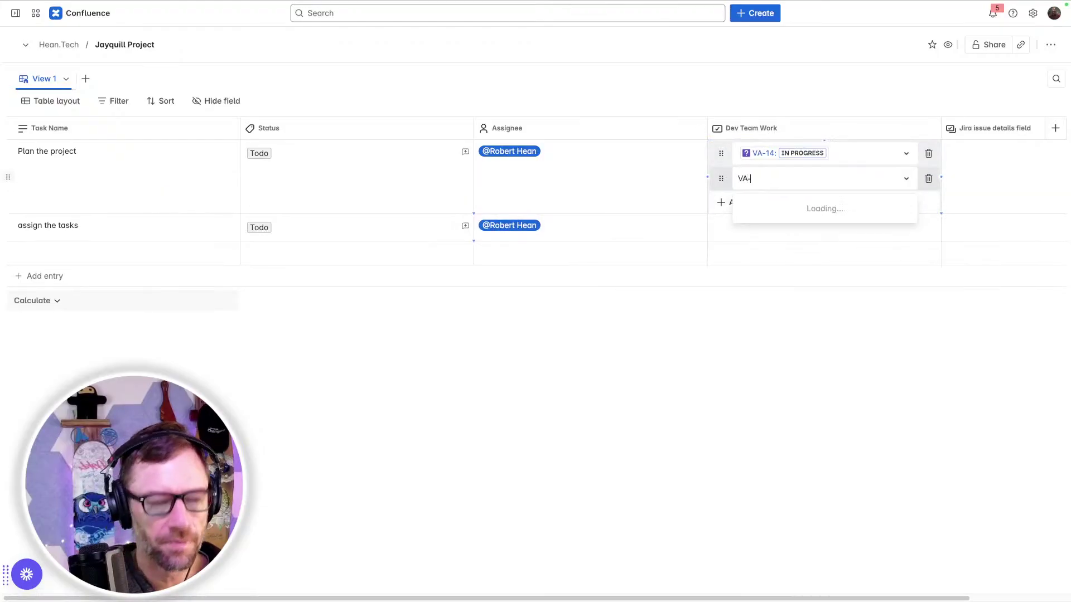
pyautogui.write('13')
pyautogui.click(742, 205)
pyautogui.click(851, 390)
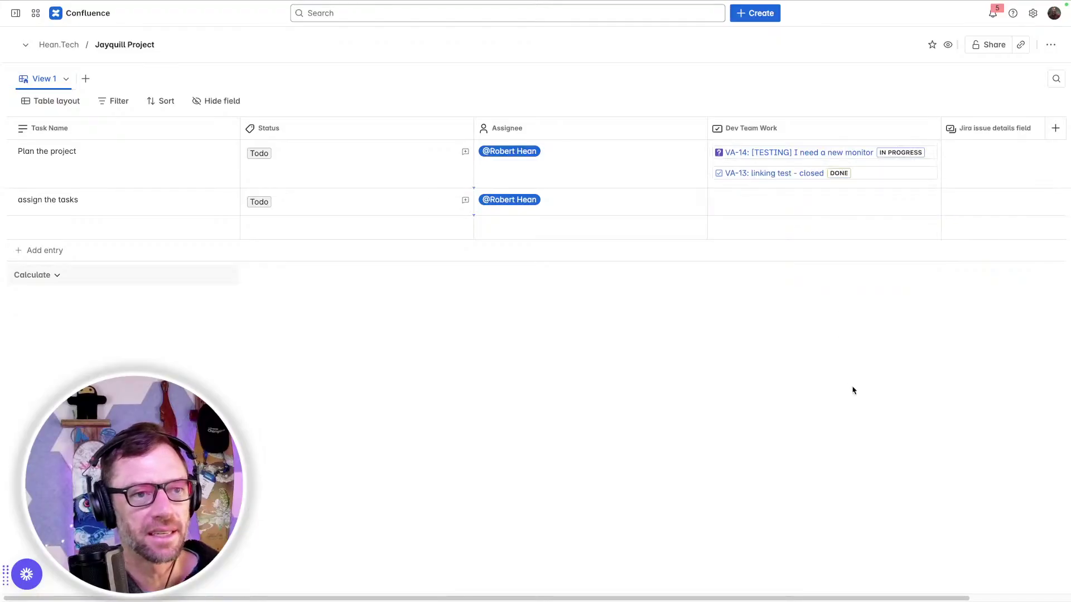
# Step: Assign the linked Jira issues VA-14 and VA-13 to yourself in Jira, and reload the Jayquill Project database
pyautogui.click(953, 174)
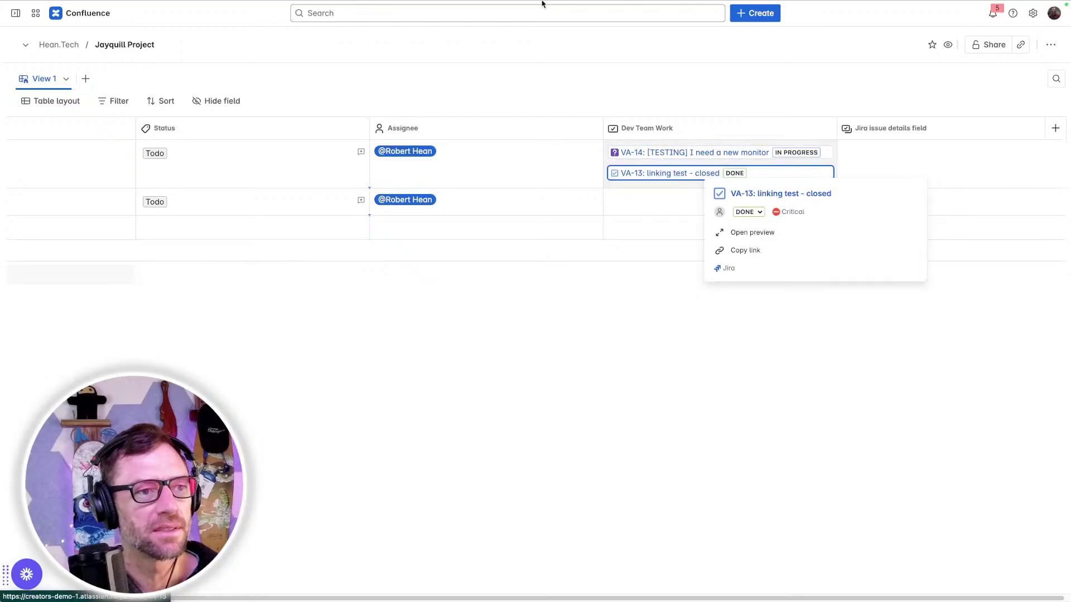
pyautogui.moveTo(414, 11)
pyautogui.click(360, 26)
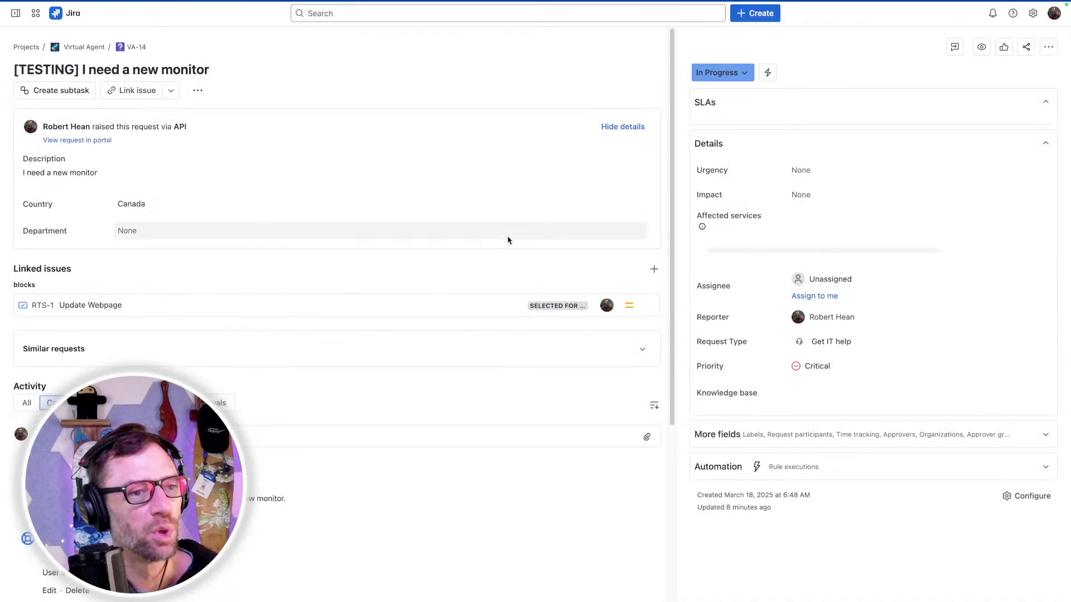
pyautogui.click(813, 327)
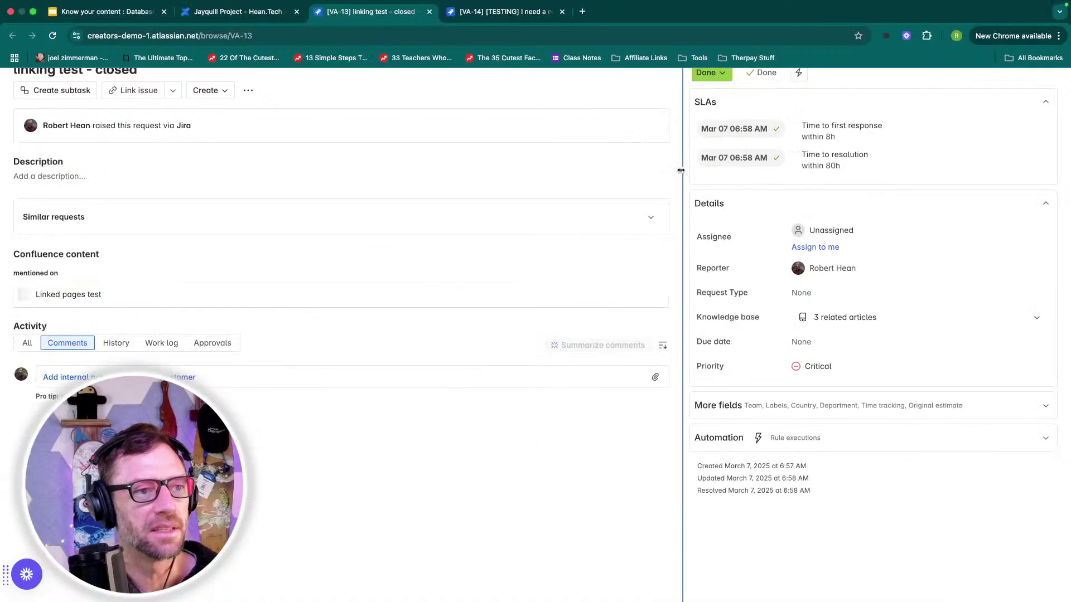
pyautogui.click(831, 247)
pyautogui.press('super+w')
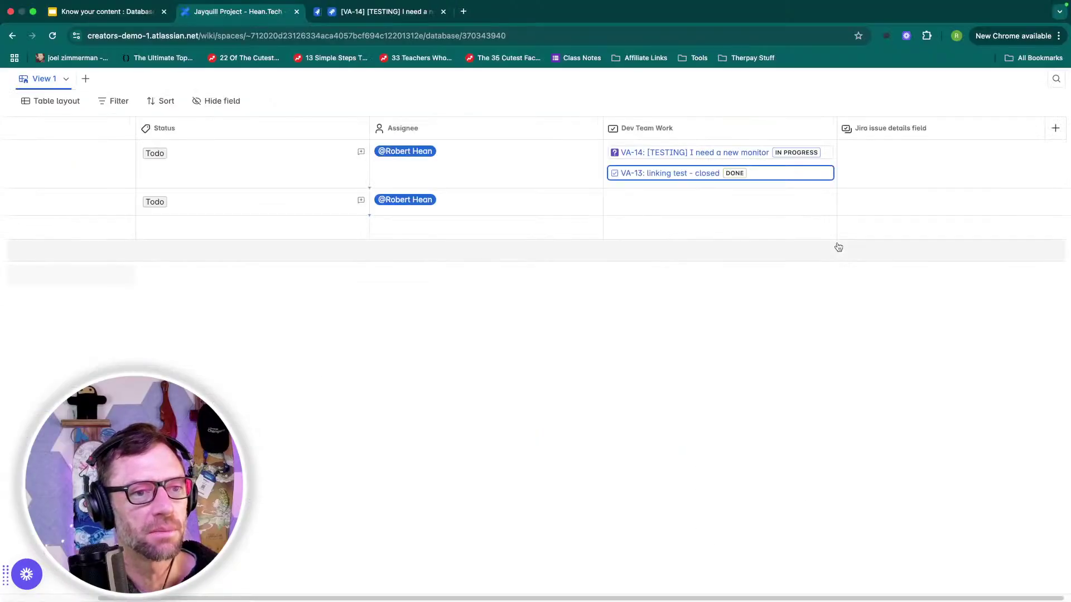
pyautogui.press('super+r')
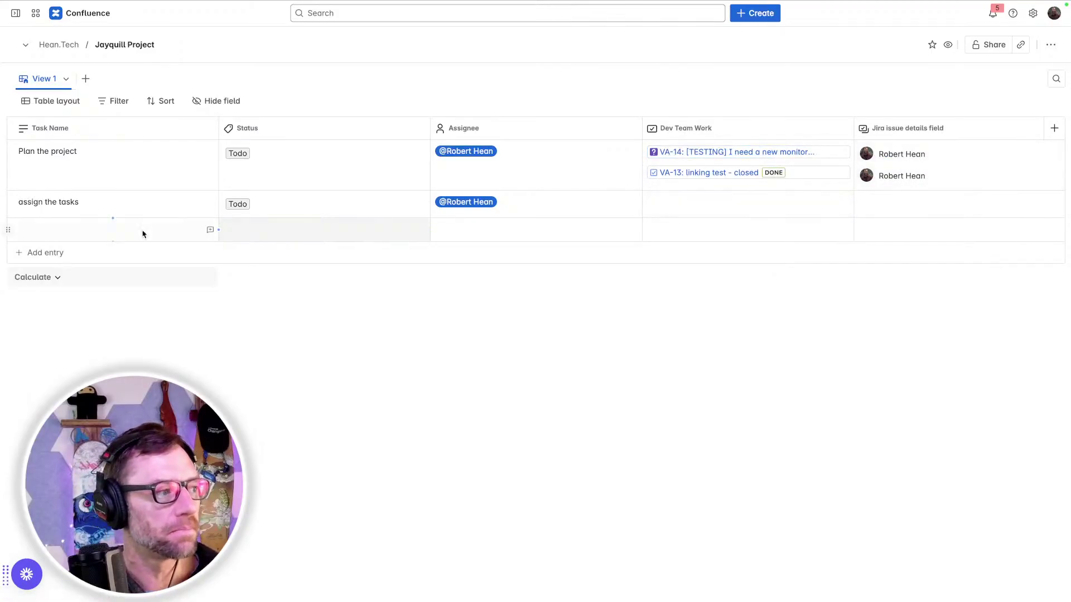
# Step: Add a new entry at the end of the Jayquill Project table
pyautogui.click(87, 257)
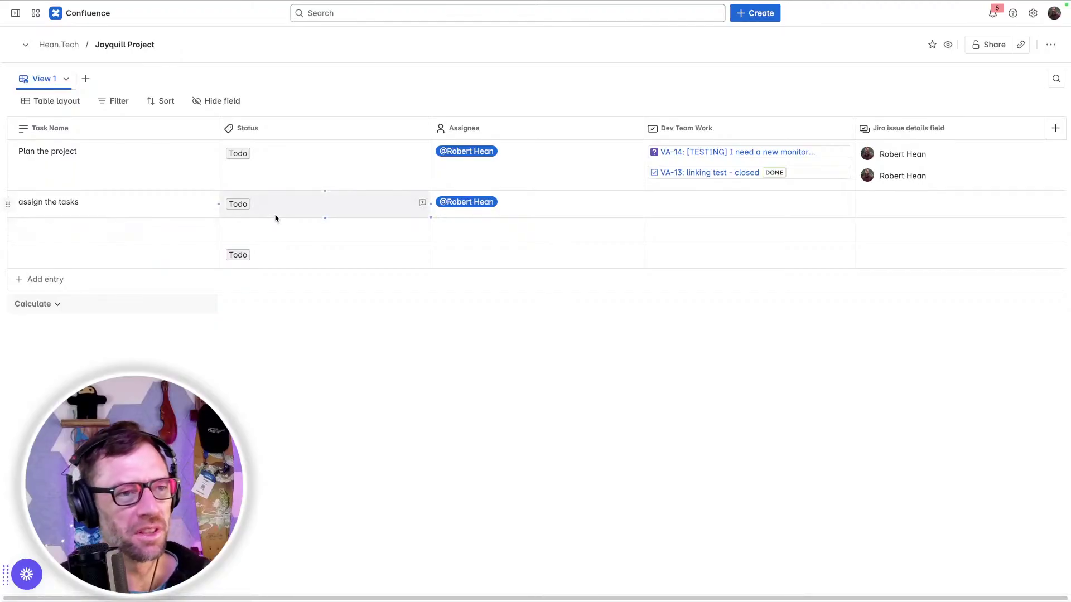
# Step: Preview View 1 in the Card layout and in the Board layout without saving the change
pyautogui.click(66, 79)
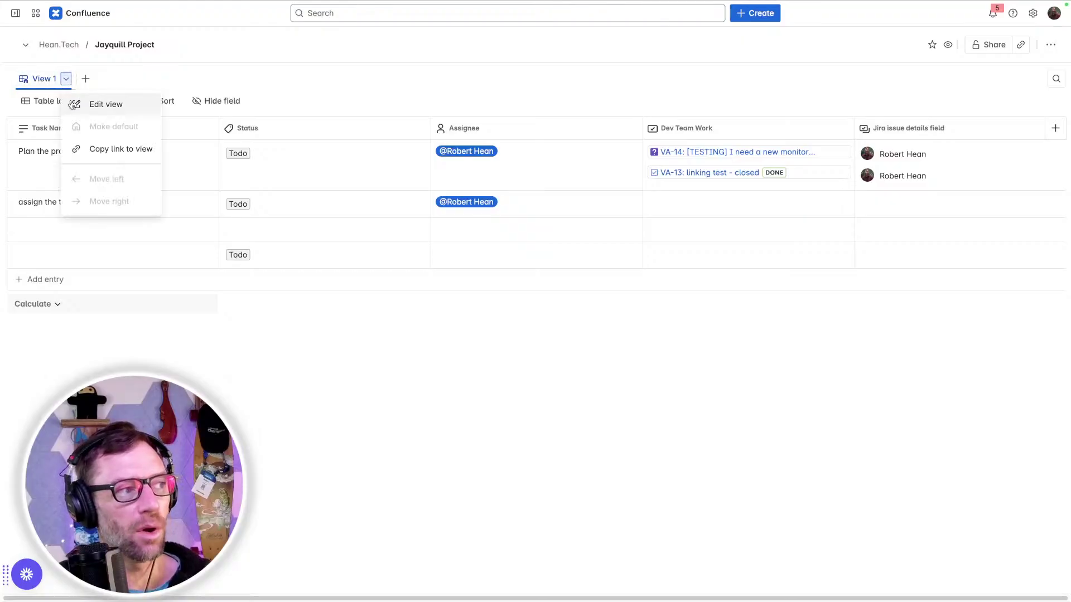
pyautogui.click(126, 109)
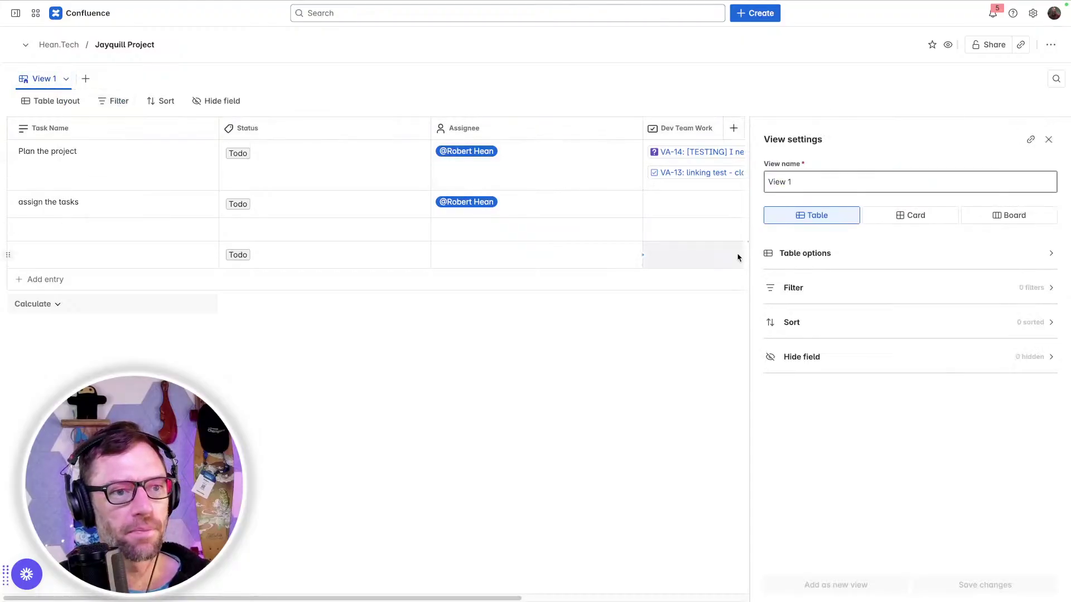
pyautogui.click(902, 252)
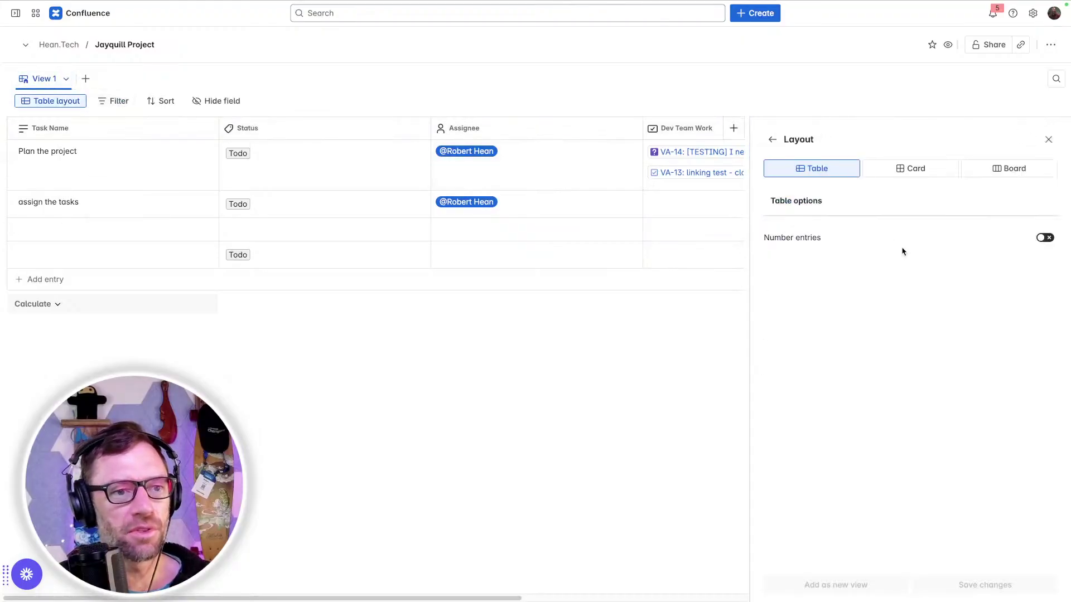
pyautogui.click(772, 139)
pyautogui.click(930, 218)
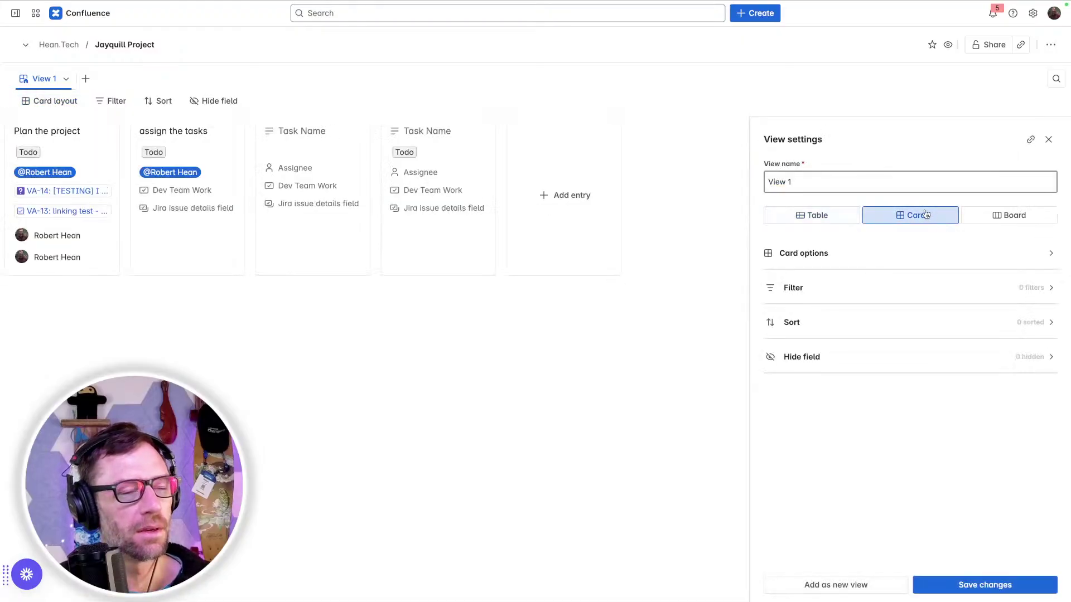
pyautogui.click(981, 216)
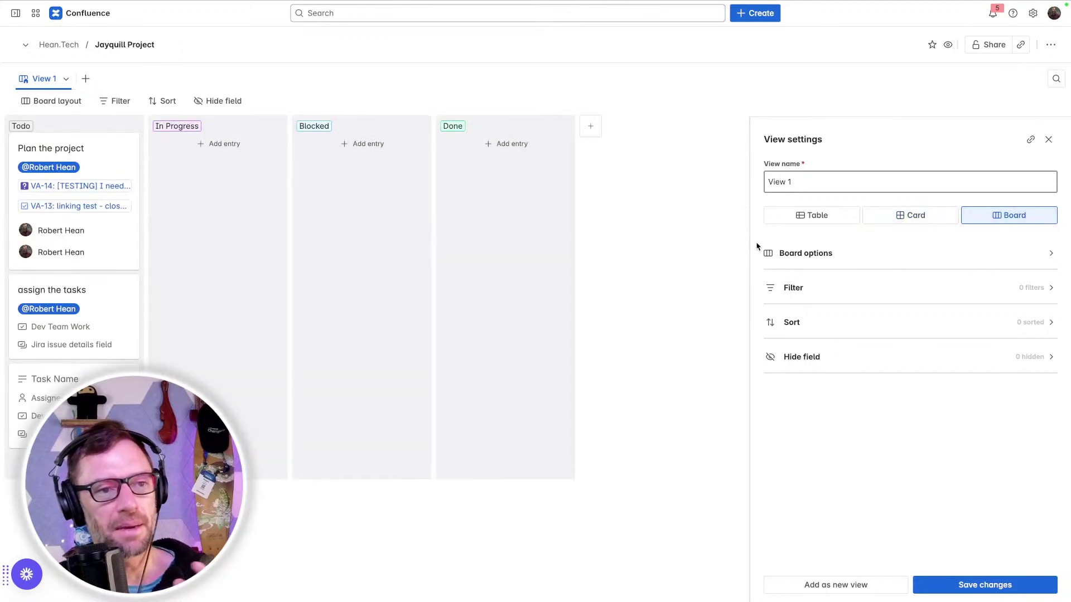
# Step: Copy the database's web address, close its browser tab and reopen the database in a new one
pyautogui.moveTo(624, 4)
pyautogui.click(597, 50)
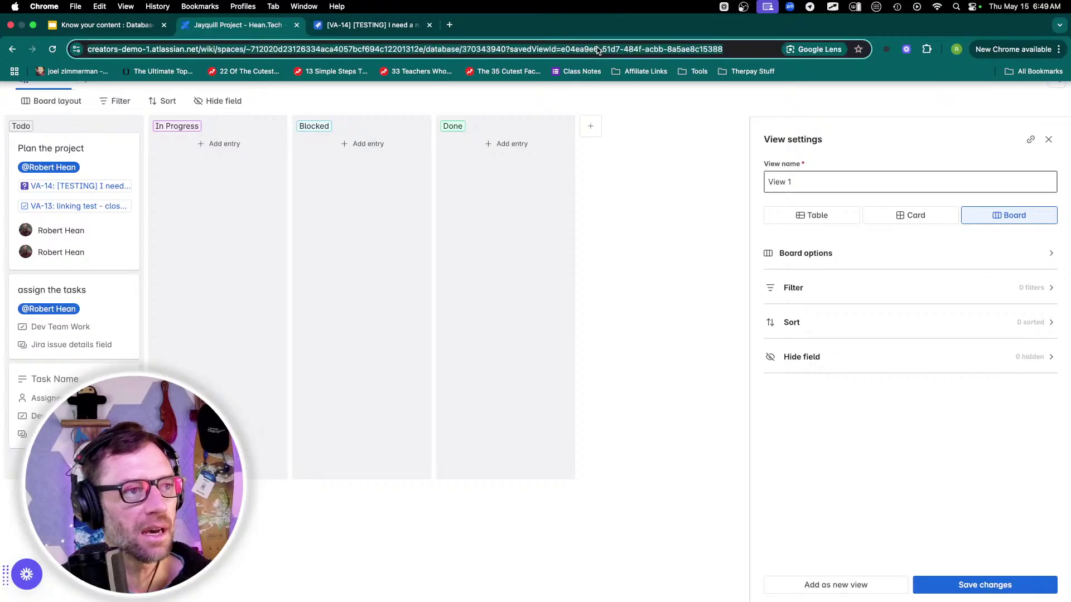
pyautogui.hotkey('ctrl', 'c')
pyautogui.hotkey('ctrl', 'w')
pyautogui.hotkey('ctrl', 't')
pyautogui.hotkey('ctrl', 'v')
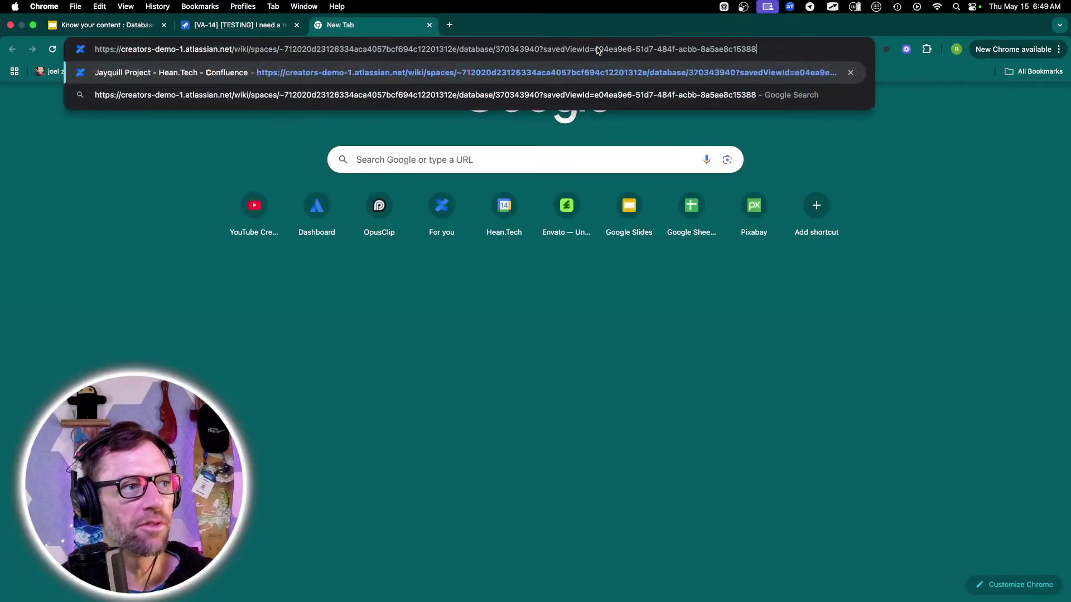
pyautogui.press('Return')
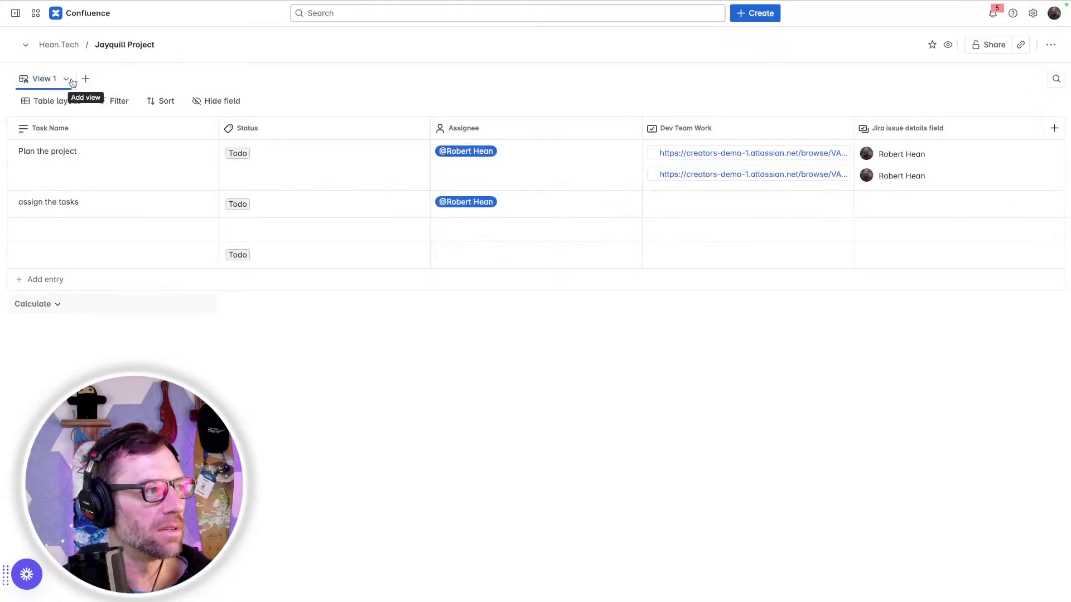
# Step: Set View 1 to the Board layout, save the change and reload the page
pyautogui.click(66, 82)
pyautogui.click(75, 103)
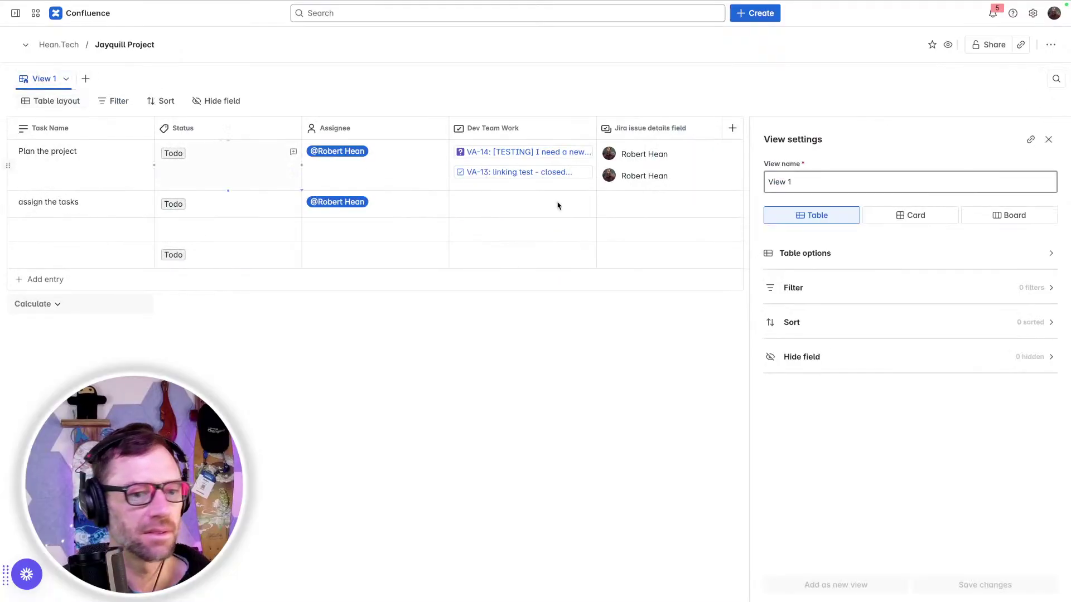
pyautogui.click(968, 220)
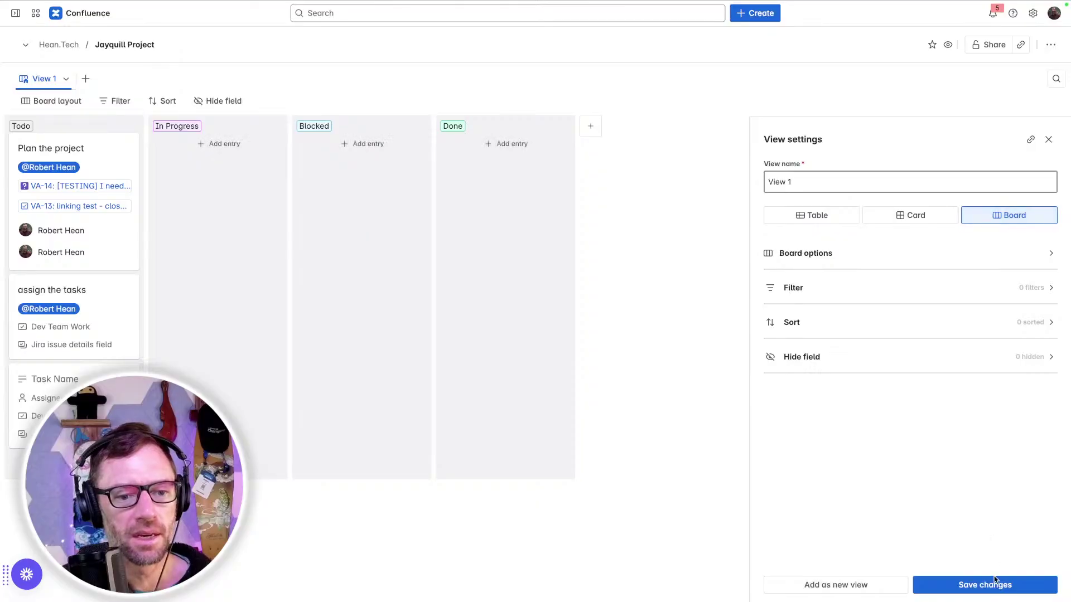
pyautogui.click(993, 592)
pyautogui.moveTo(488, 2)
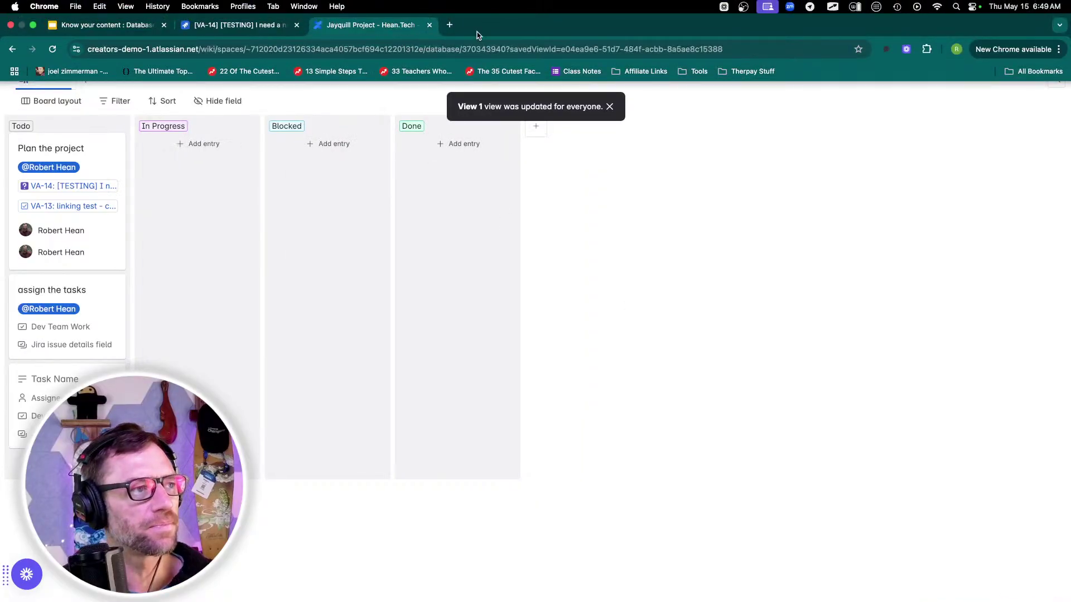
pyautogui.click(477, 49)
pyautogui.press('Return')
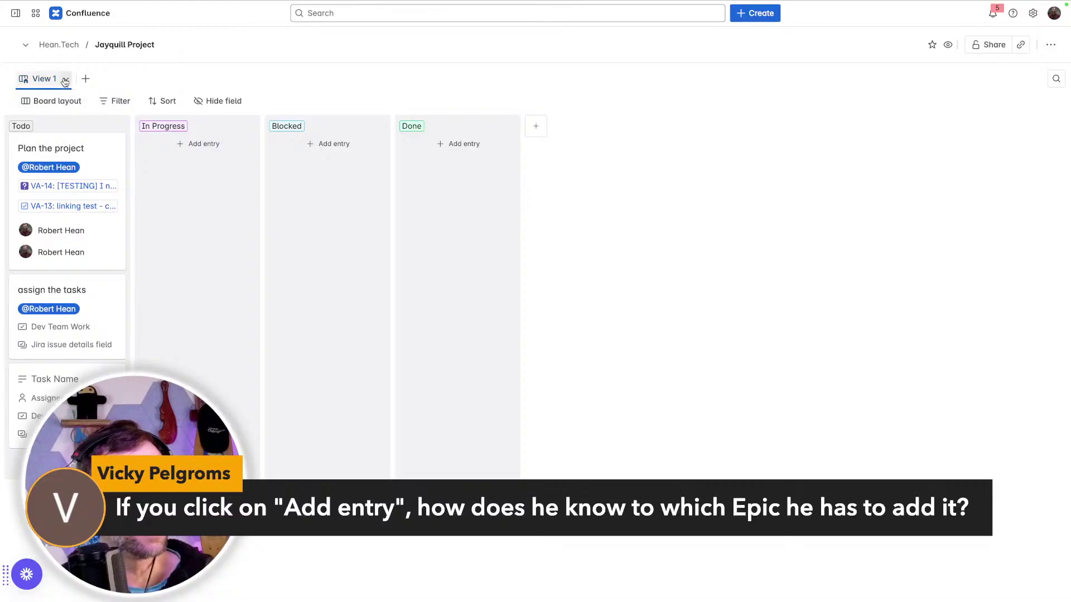
# Step: Show View 1 in the Table layout and link VA-12 as a third Jira issue in the "Plan the project" task's Dev Team Work field
pyautogui.click(63, 104)
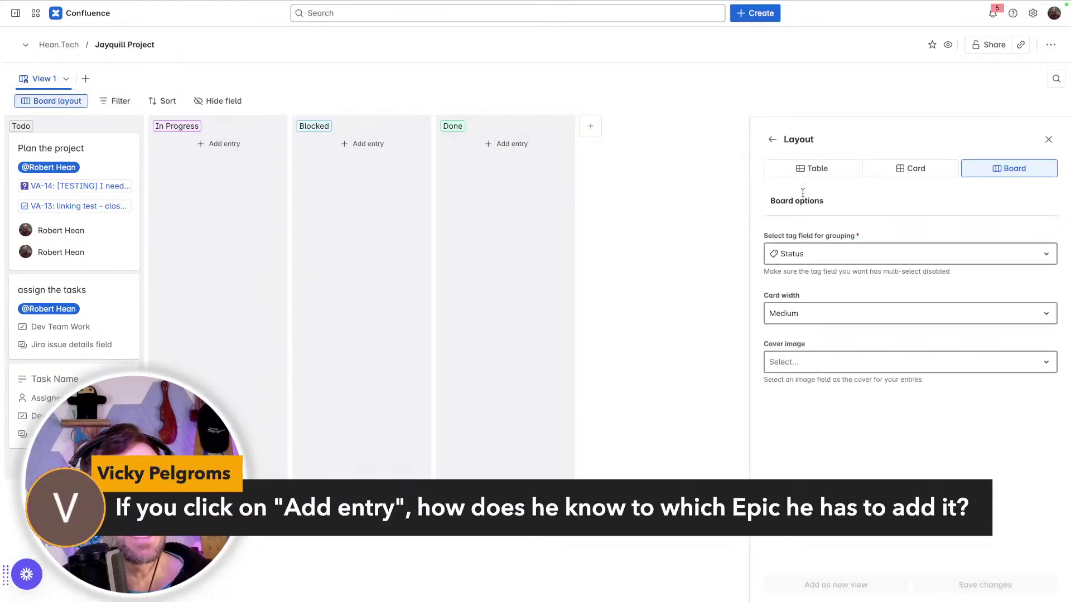
pyautogui.click(803, 169)
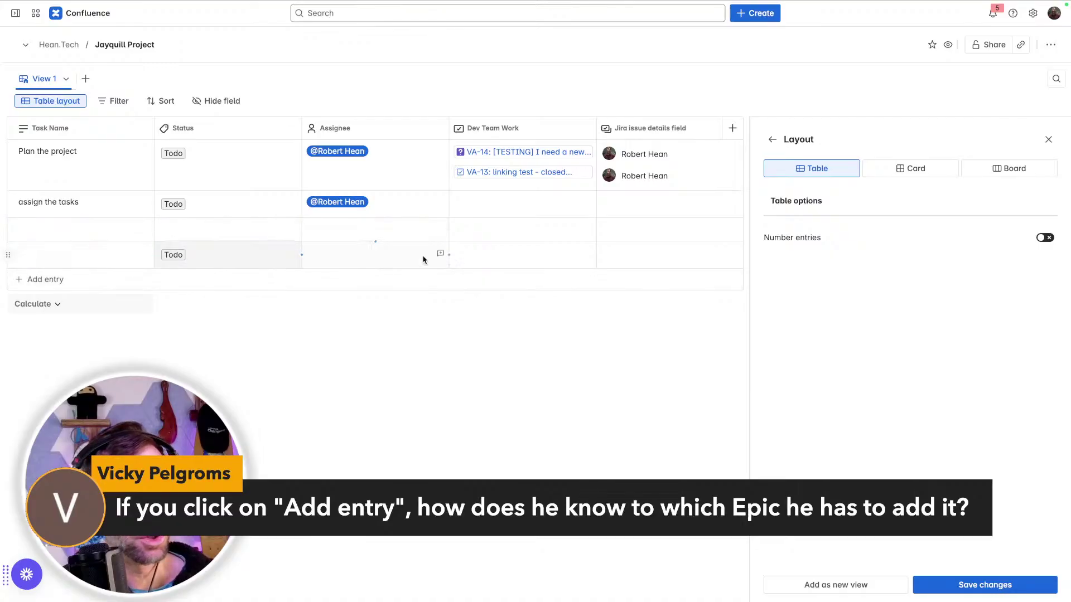
pyautogui.click(522, 188)
pyautogui.click(505, 186)
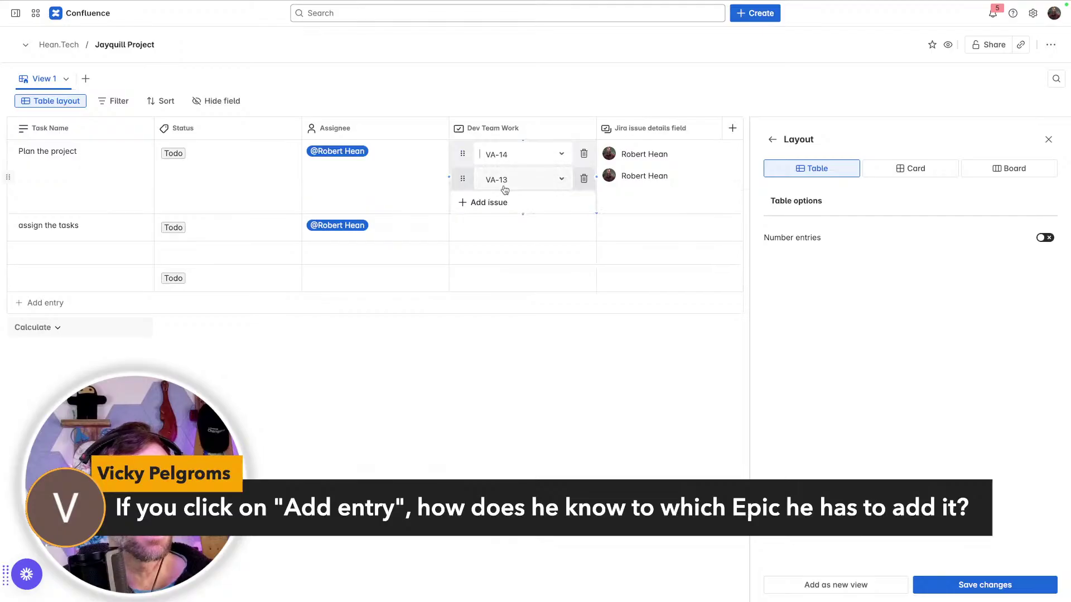
pyautogui.click(471, 208)
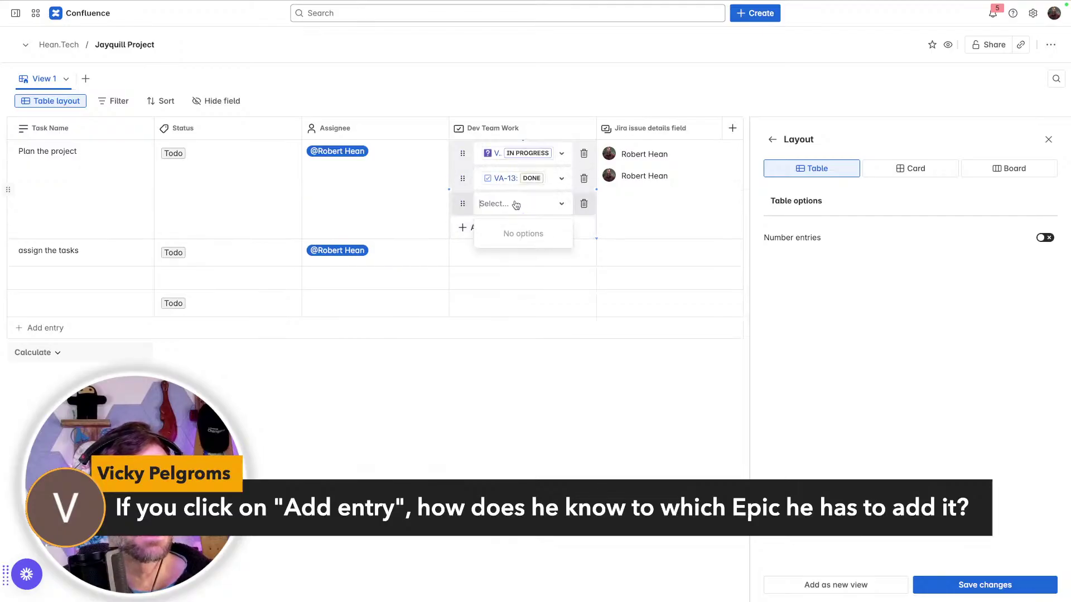
pyautogui.click(563, 203)
pyautogui.click(563, 204)
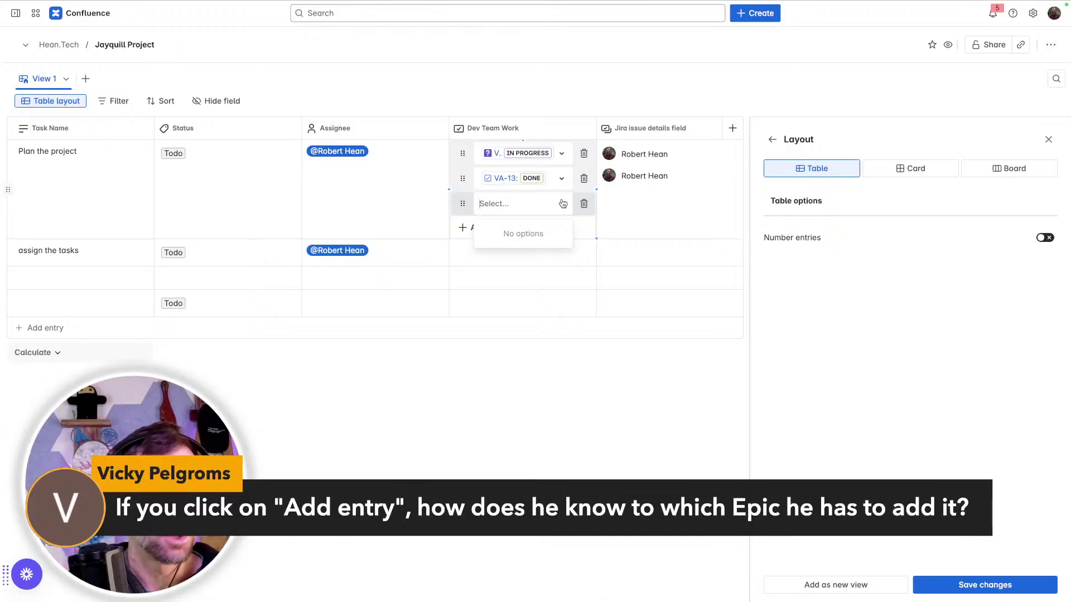
pyautogui.write('VA-15')
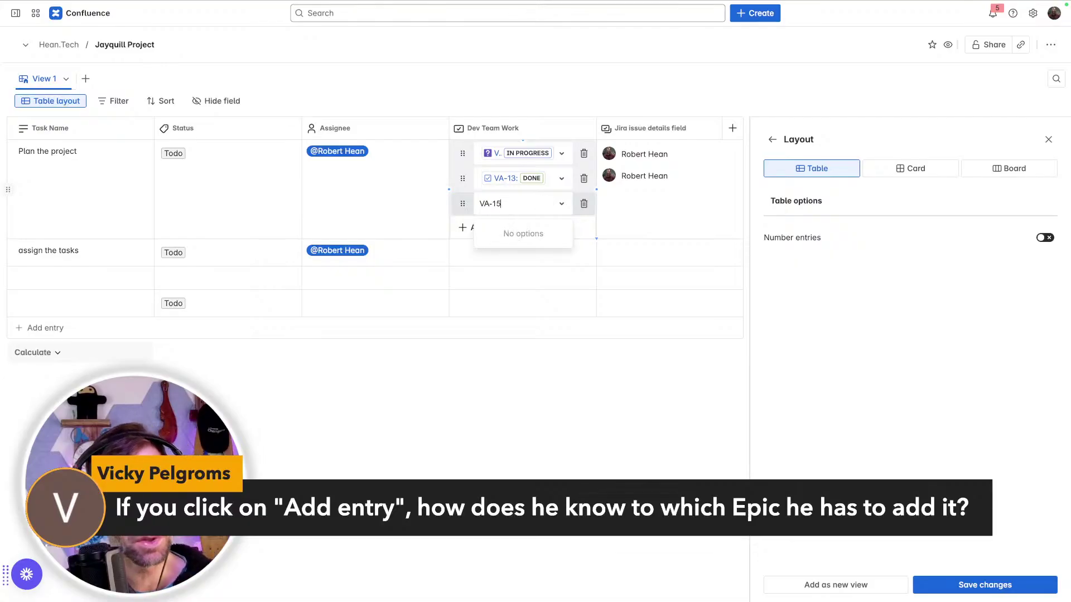
pyautogui.press('BackSpace')
pyautogui.write('2')
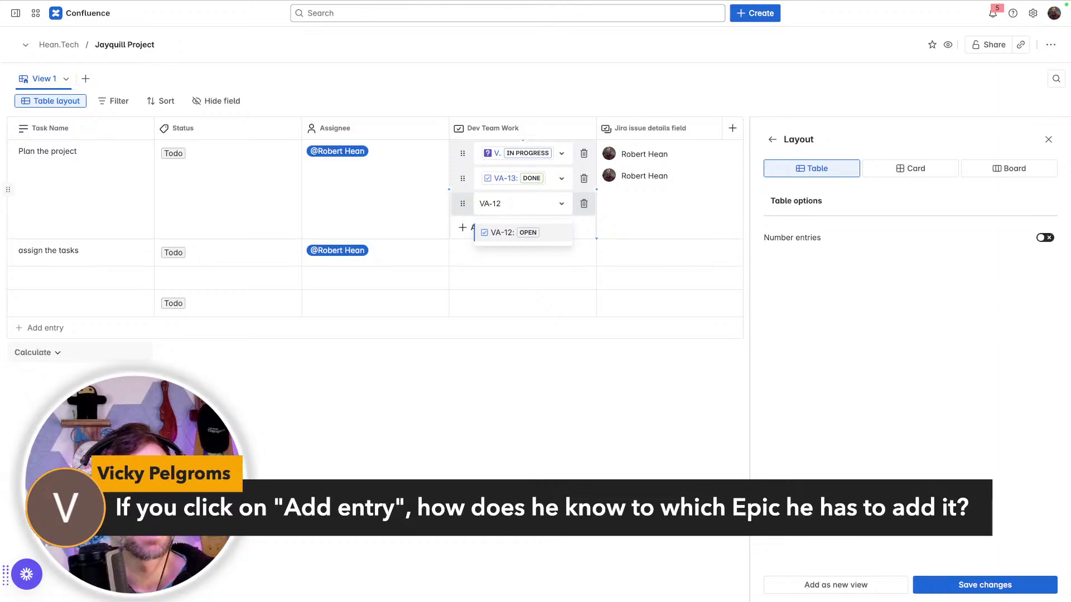
pyautogui.press('Return')
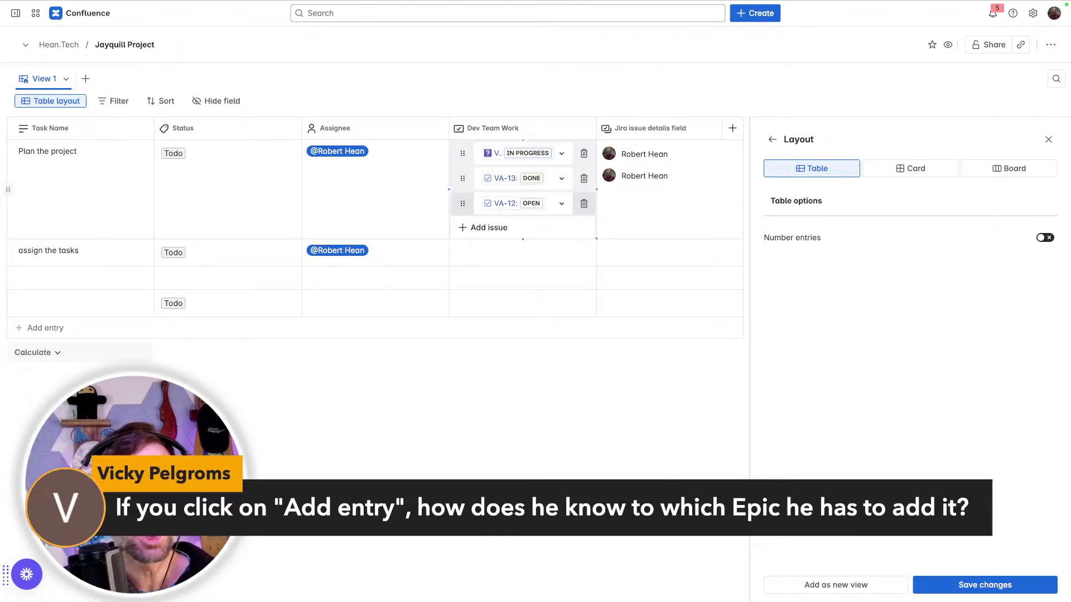
pyautogui.click(691, 218)
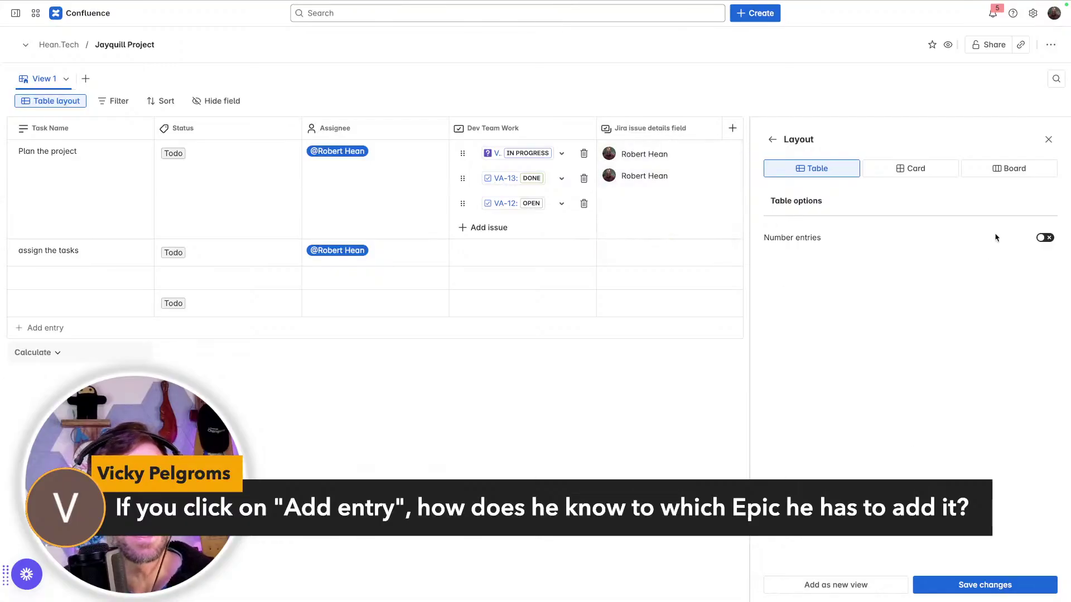
# Step: Switch View 1 to the Board layout and look at which tag fields are available for grouping
pyautogui.click(1002, 174)
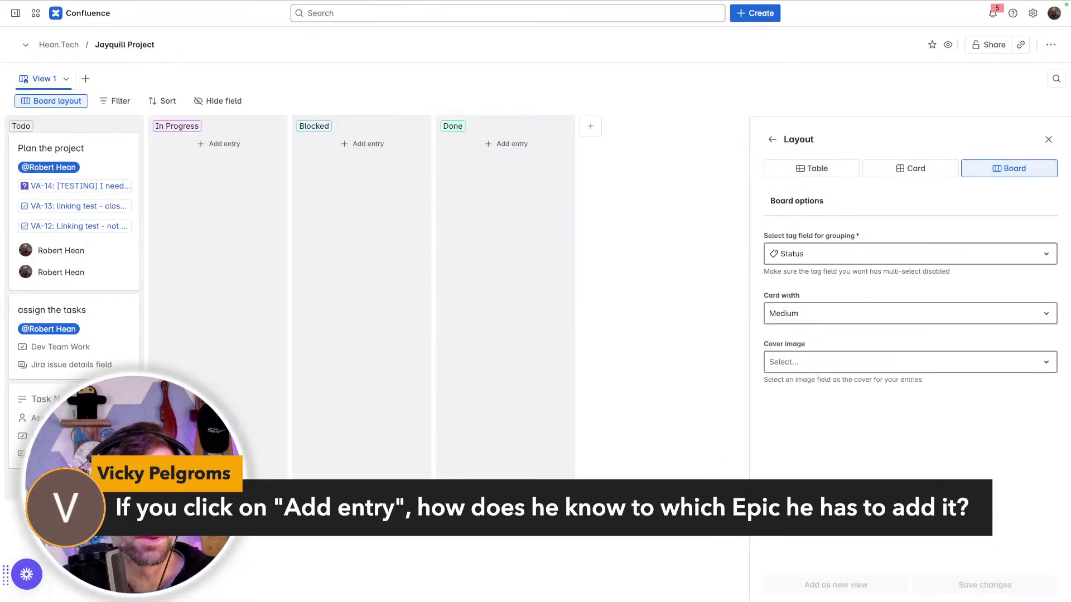
pyautogui.click(918, 264)
pyautogui.click(871, 251)
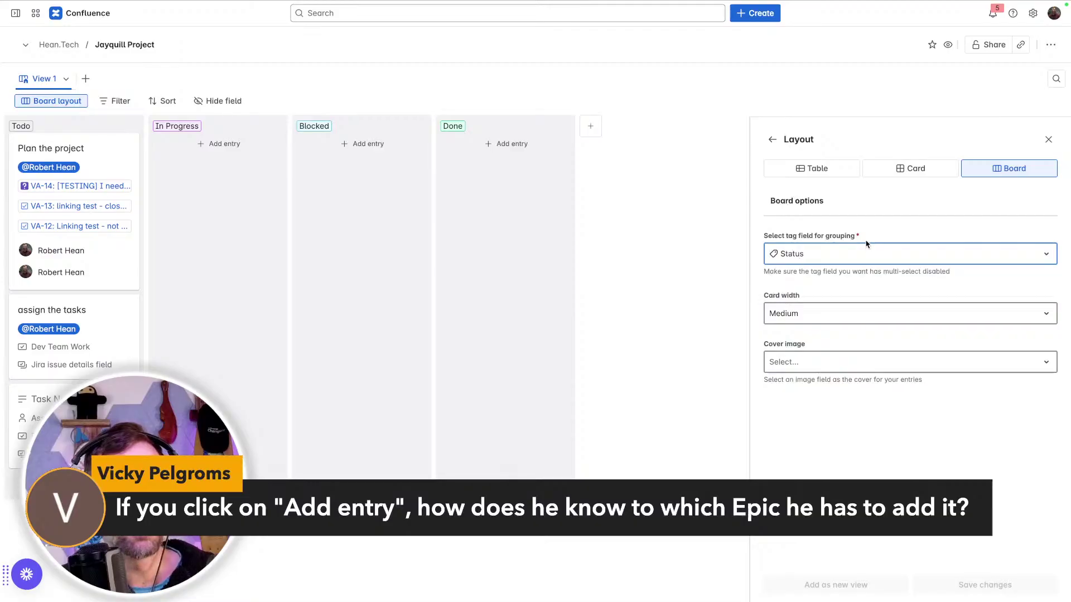
pyautogui.moveTo(783, 272); pyautogui.dragTo(882, 272)
pyautogui.click(884, 261)
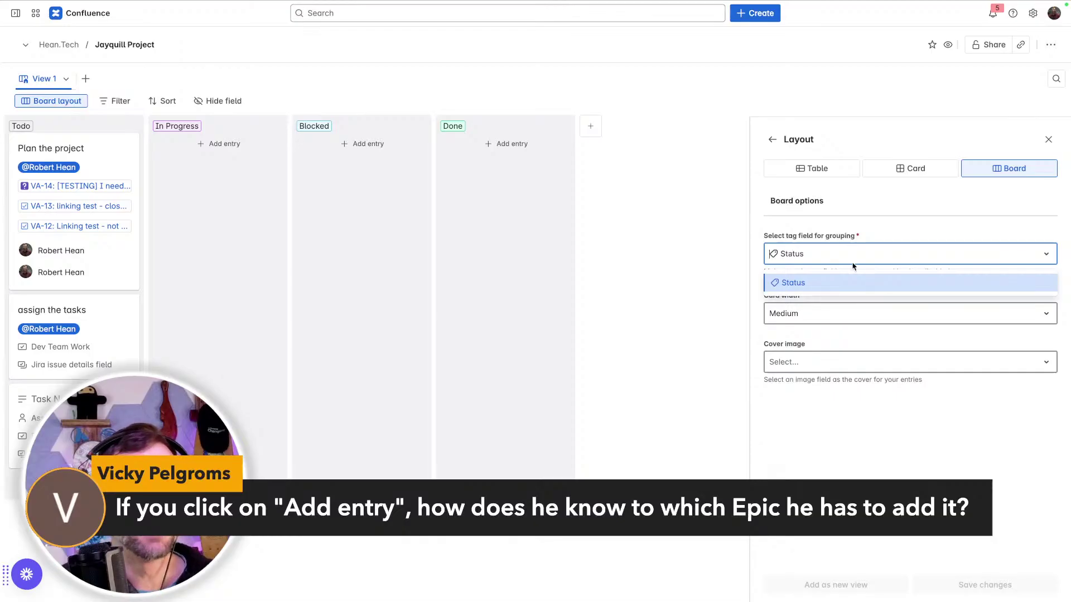
pyautogui.click(823, 238)
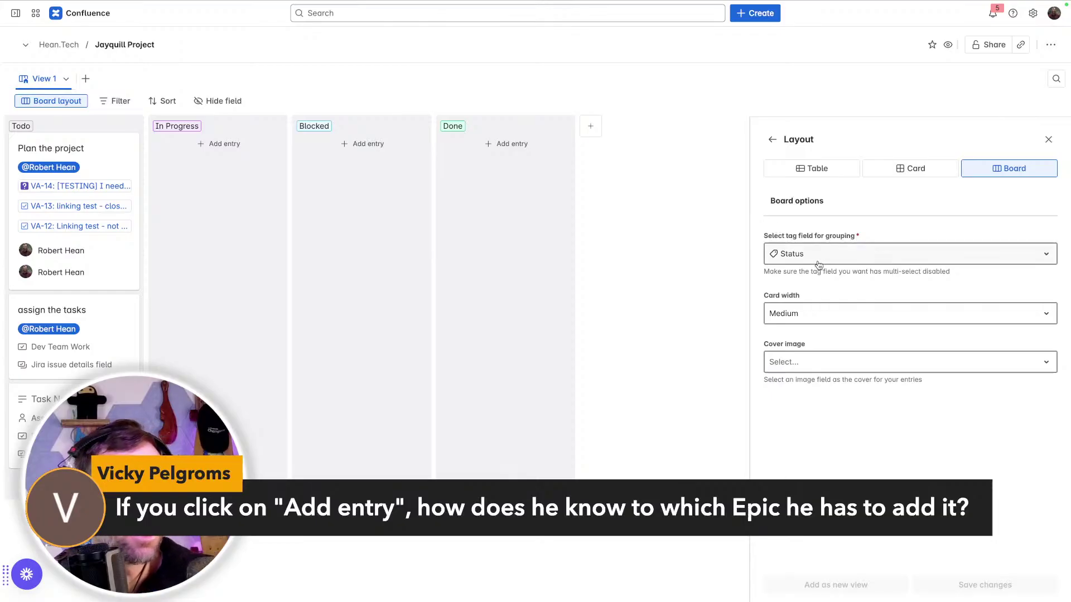
# Step: Try the Large and Small card widths and look at the cover image options, ending with the width back on Medium
pyautogui.click(818, 314)
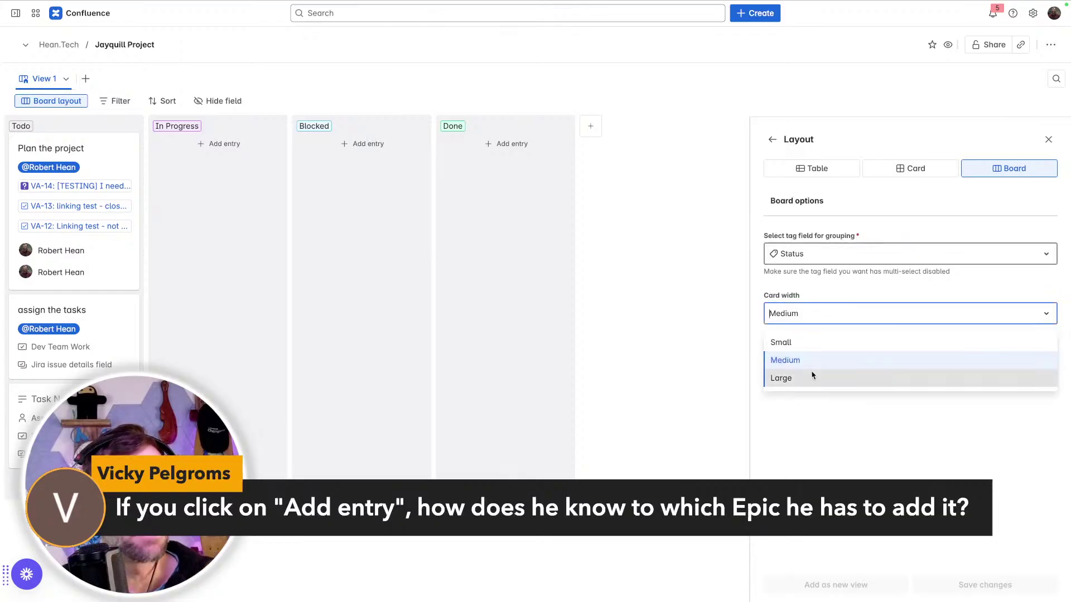
pyautogui.click(814, 377)
pyautogui.click(815, 322)
pyautogui.click(817, 342)
pyautogui.click(818, 363)
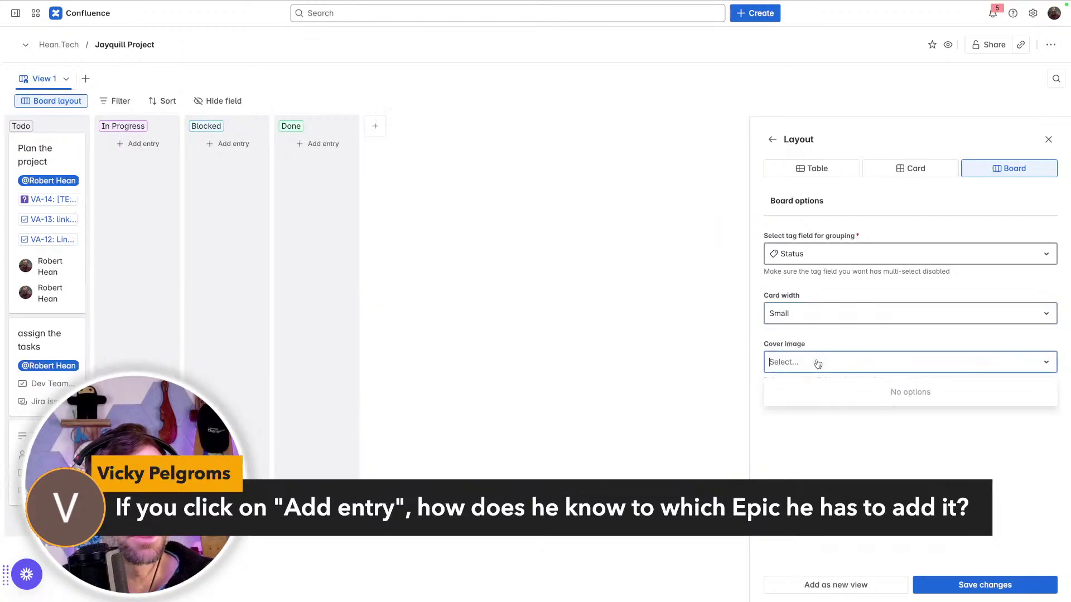
pyautogui.click(815, 365)
pyautogui.moveTo(773, 379); pyautogui.dragTo(883, 377)
pyautogui.click(849, 352)
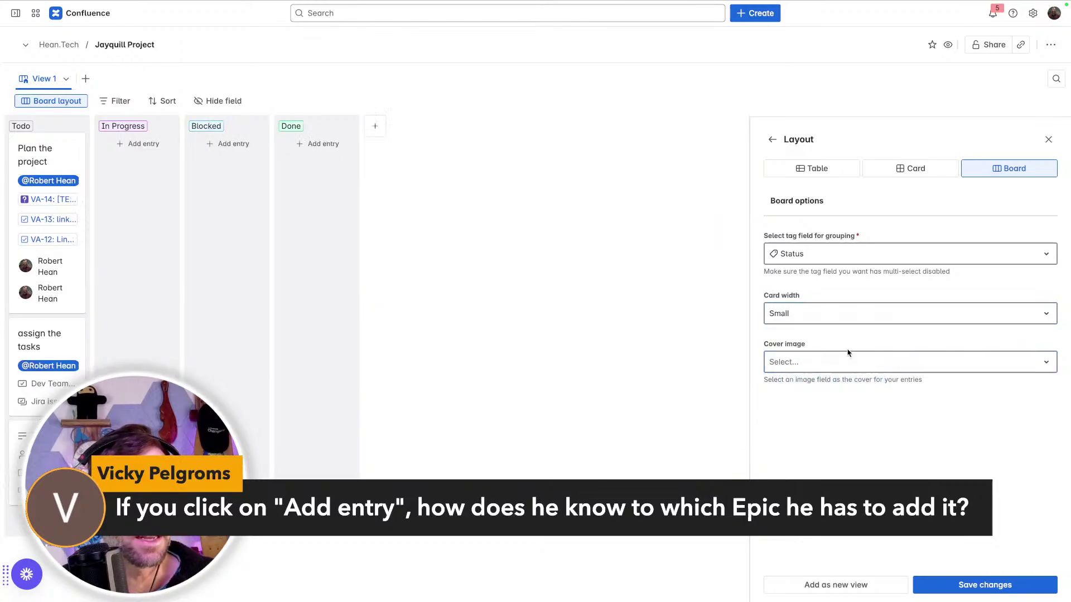
pyautogui.click(813, 311)
pyautogui.click(814, 360)
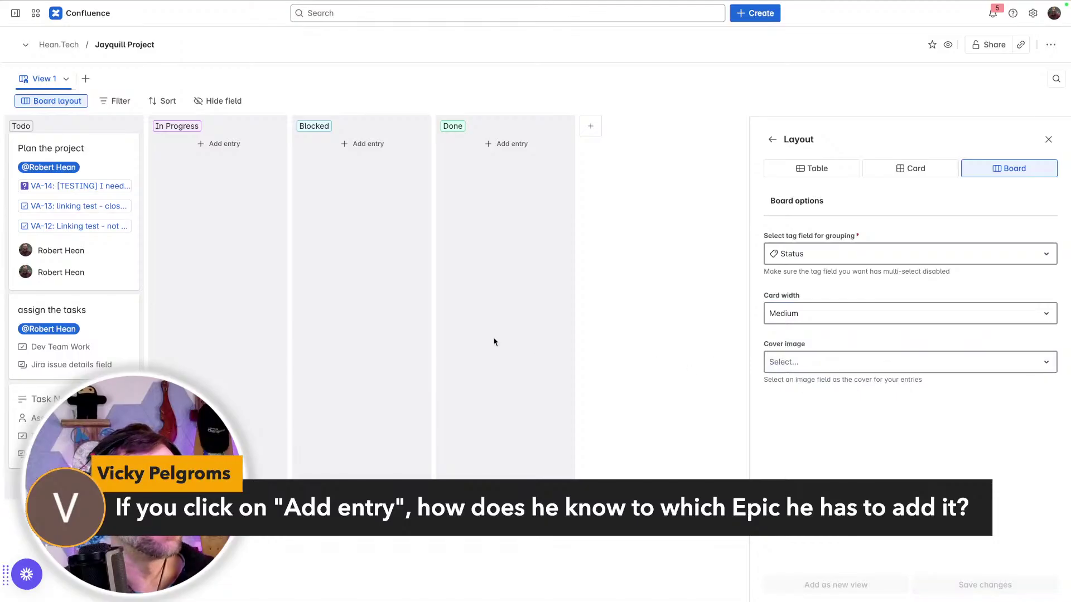
# Step: Move the "Plan the project" card to In Progress and the "assign the tasks" card to Blocked and on to Done
pyautogui.moveTo(125, 156); pyautogui.dragTo(251, 179)
pyautogui.moveTo(75, 168); pyautogui.dragTo(334, 167)
pyautogui.moveTo(199, 194)
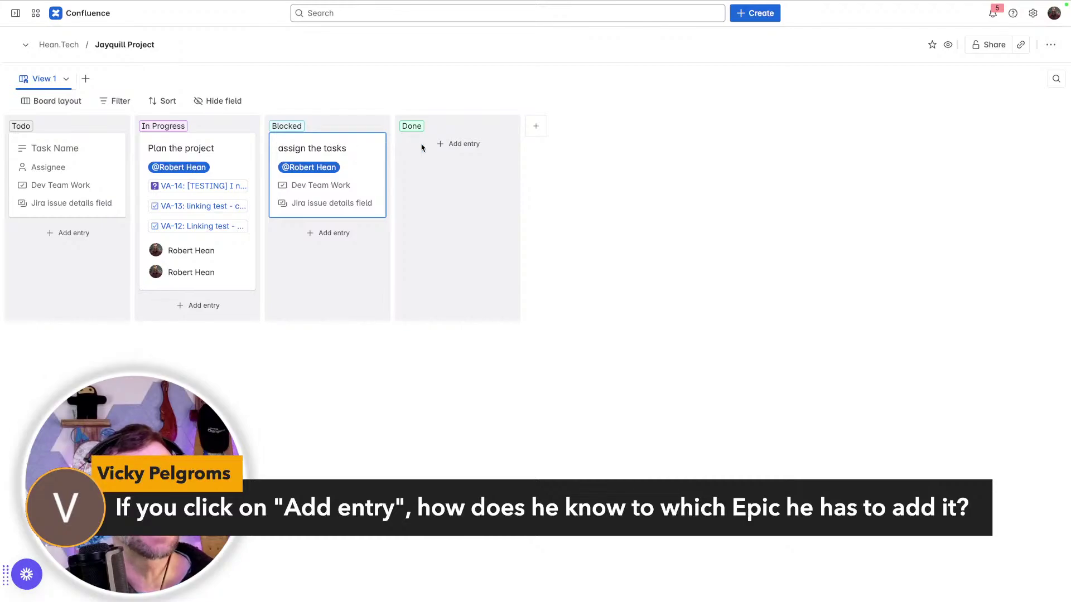
pyautogui.moveTo(335, 148); pyautogui.dragTo(426, 148)
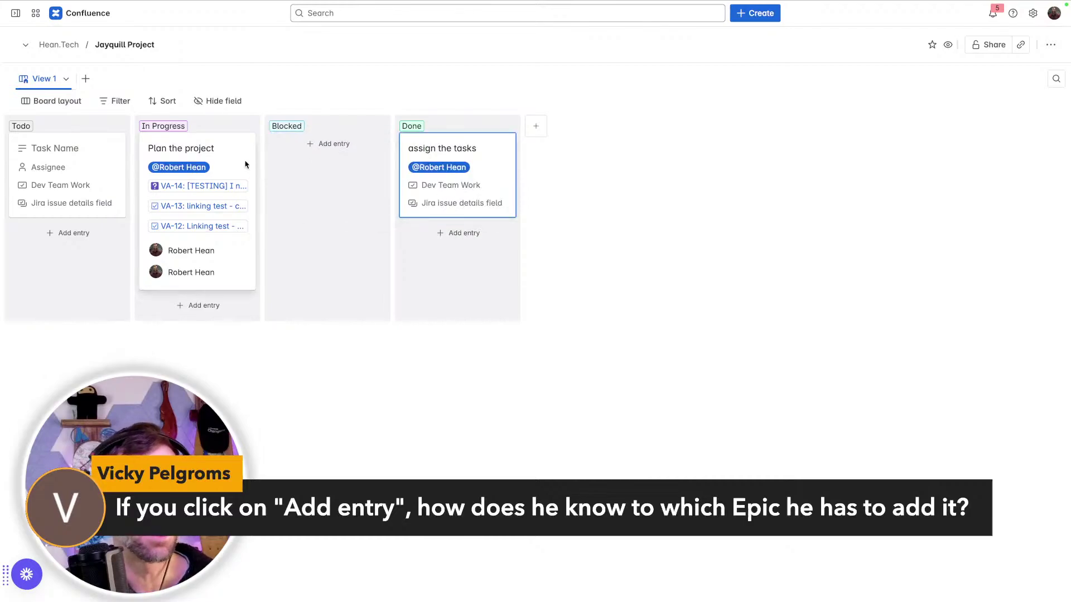
# Step: Add a fifth column to the board and delete the whole Status field from the database
pyautogui.click(536, 126)
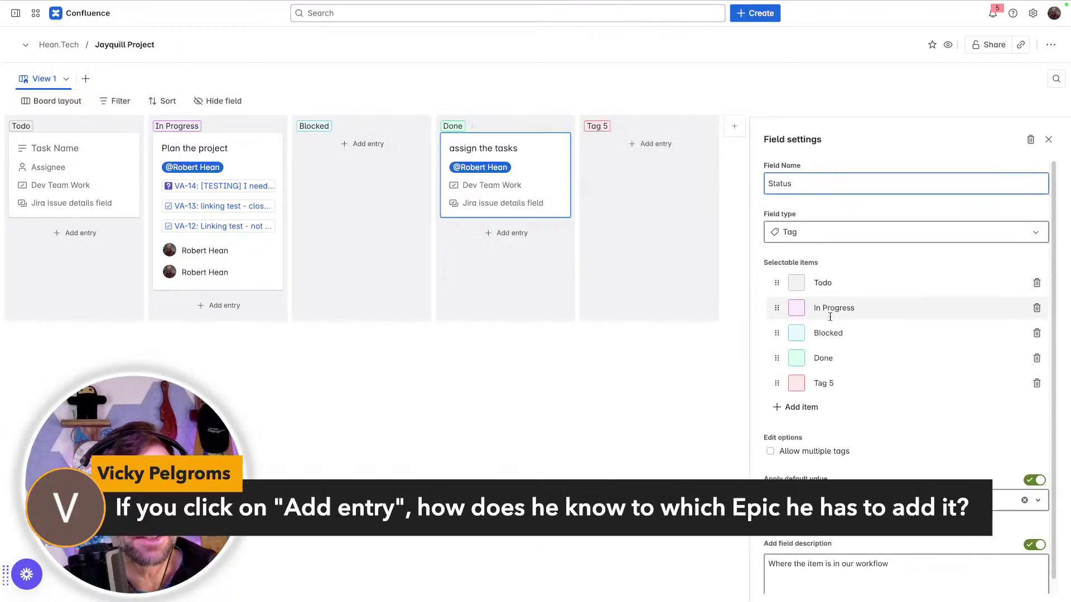
pyautogui.click(1030, 139)
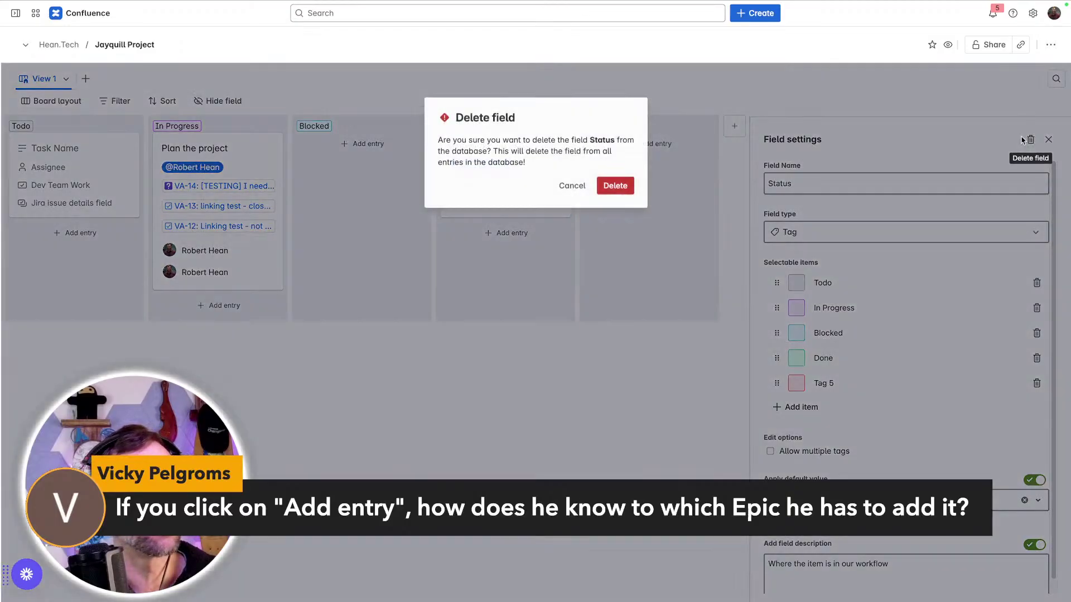
pyautogui.click(631, 186)
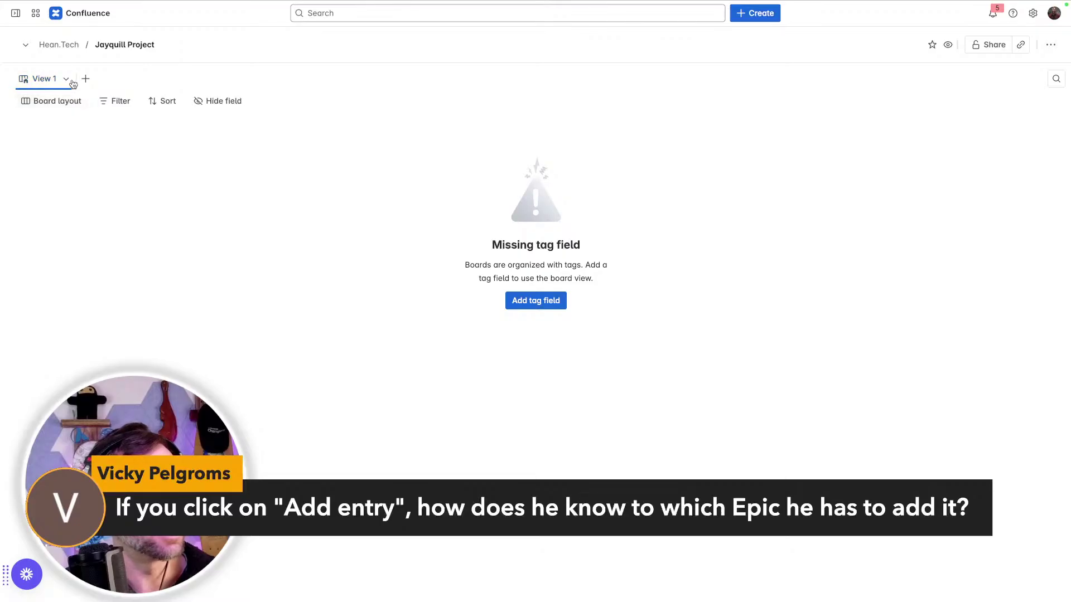
# Step: Show View 1 in the Table layout and add a new Tag field after the Jira issue details field
pyautogui.click(62, 100)
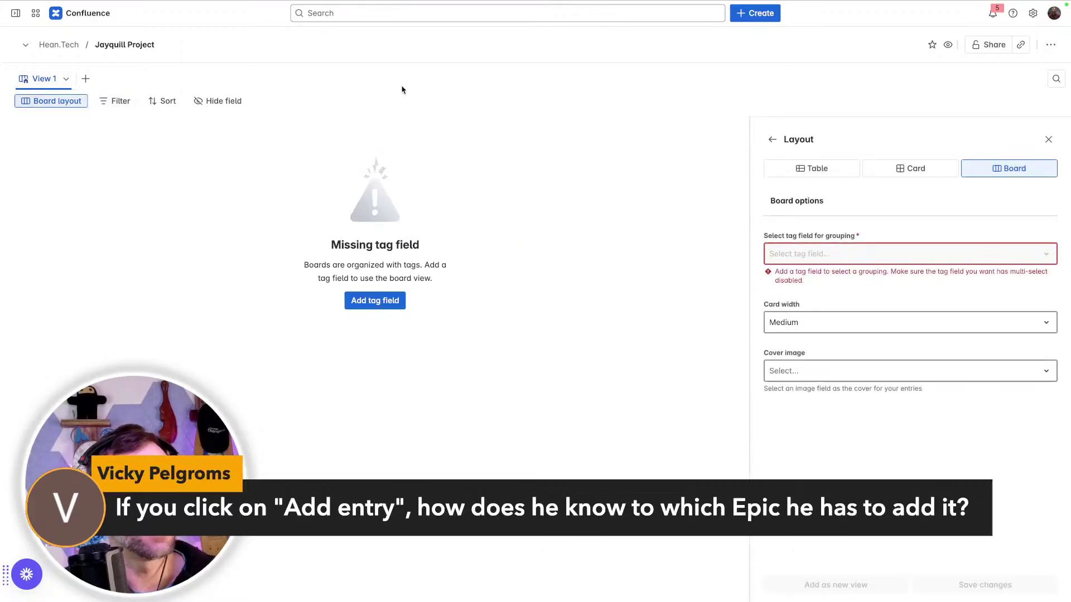
pyautogui.click(812, 169)
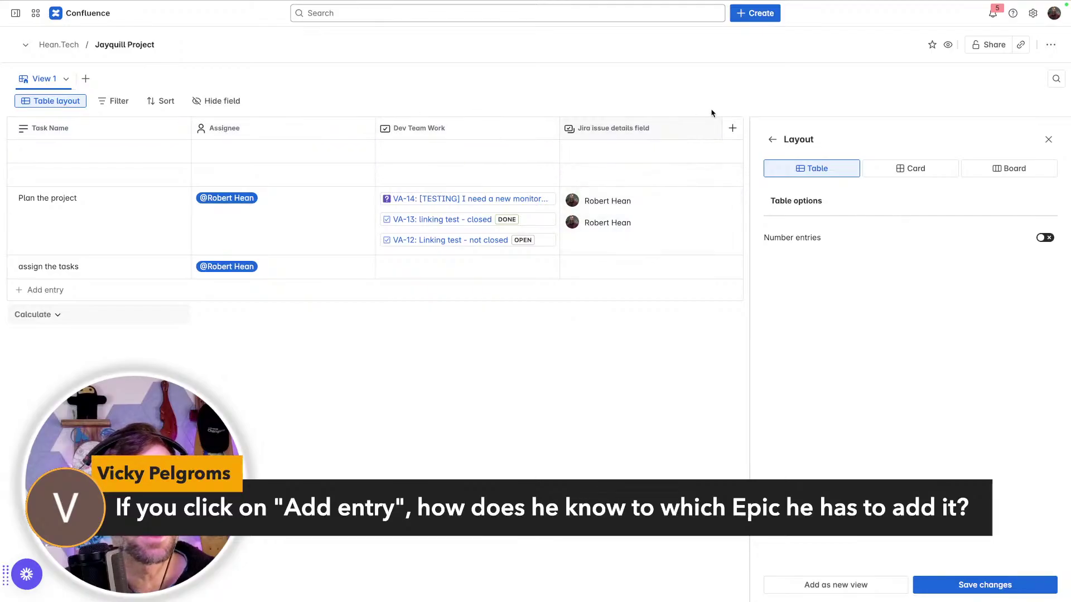
pyautogui.click(735, 129)
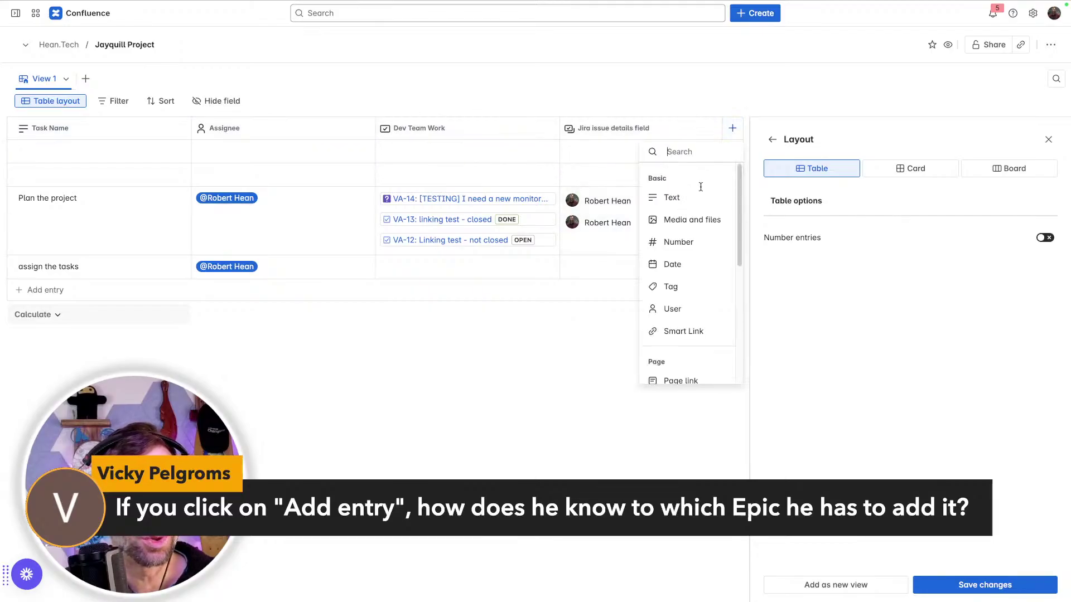
pyautogui.click(680, 297)
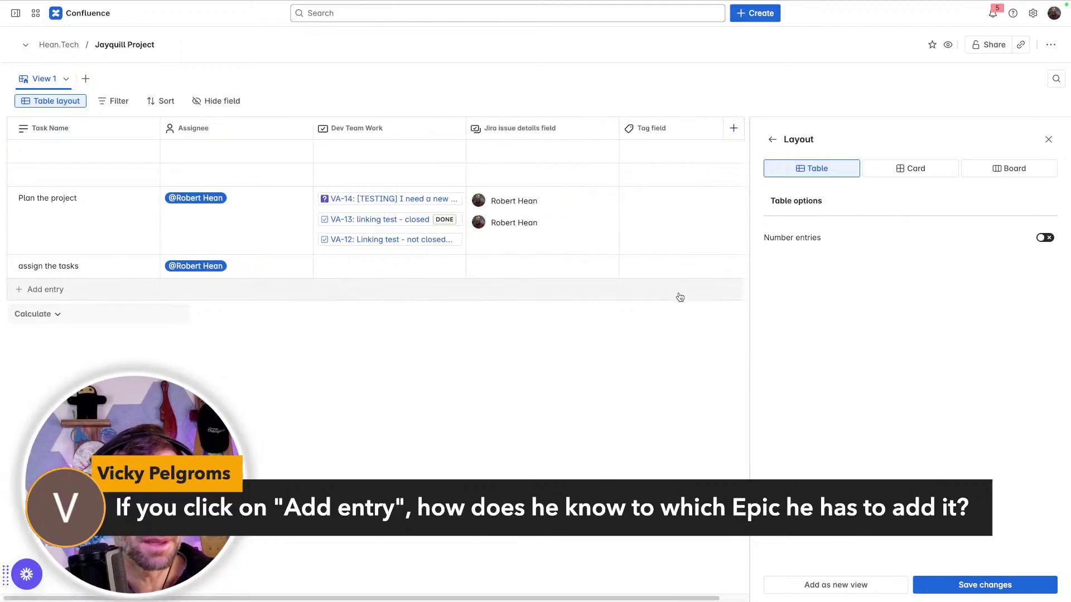
# Step: Add To Do, In Progress and Done as selectable items of the new tag field
pyautogui.click(682, 137)
pyautogui.click(802, 329)
pyautogui.write('T')
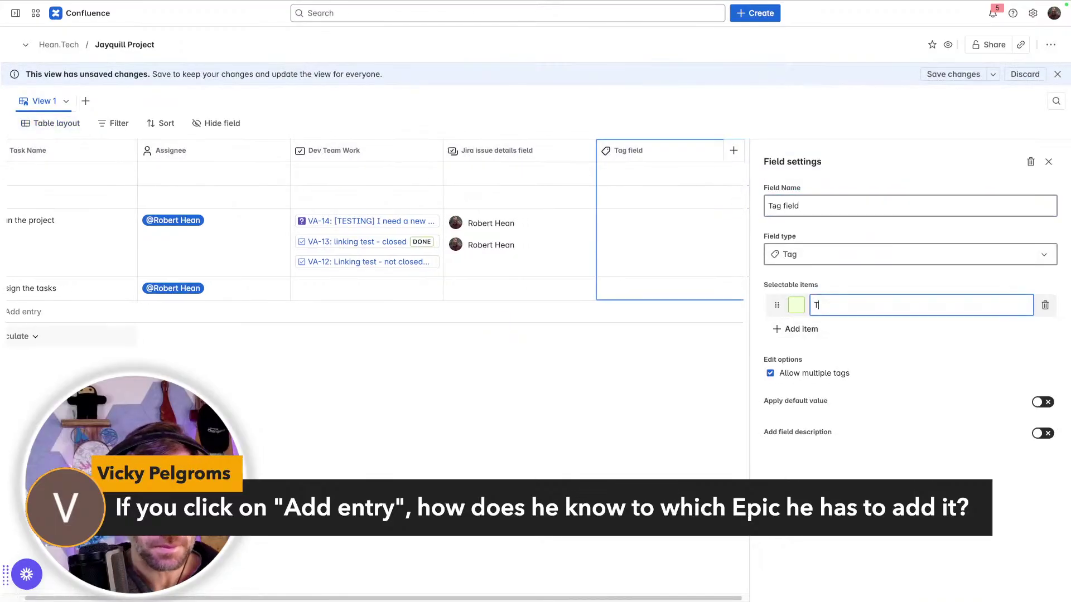
pyautogui.write('o Do')
pyautogui.press('Return')
pyautogui.click(802, 329)
pyautogui.write('In ')
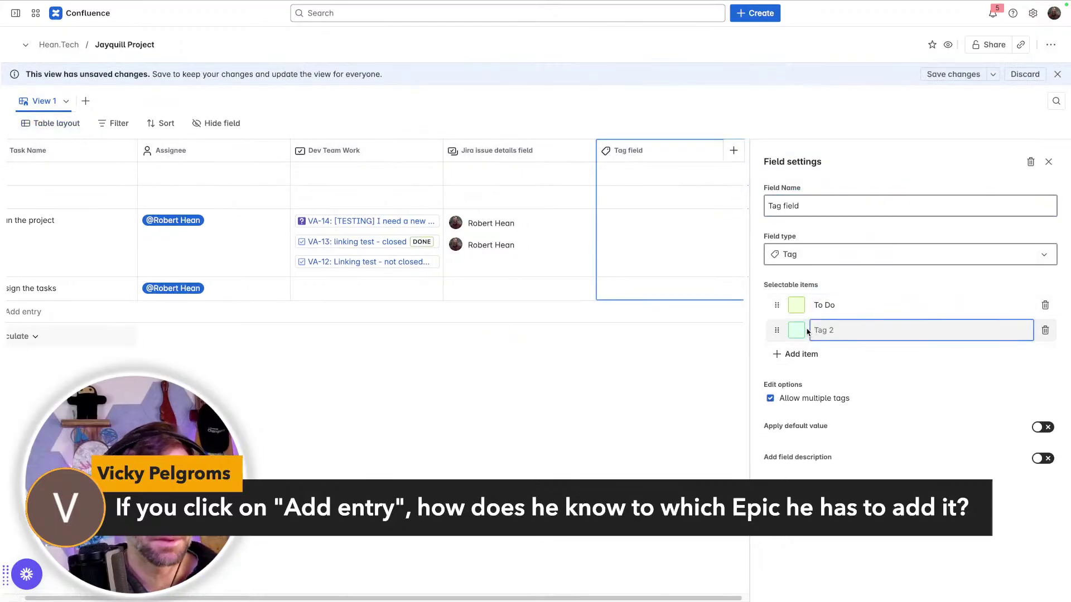
pyautogui.write('Progress')
pyautogui.press('Return')
pyautogui.click(801, 354)
pyautogui.write('Done')
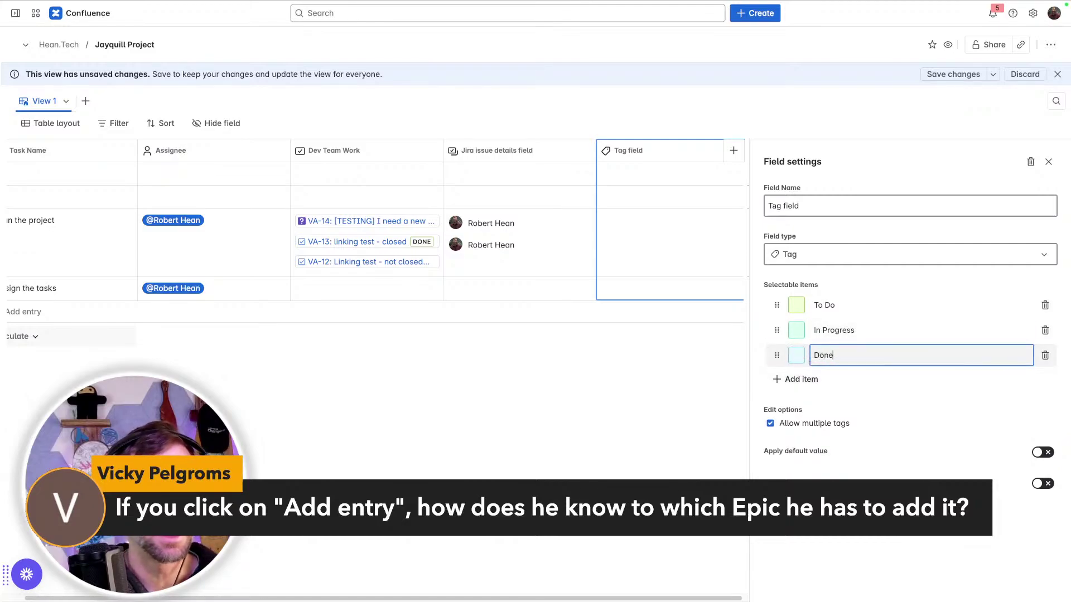
pyautogui.press('Return')
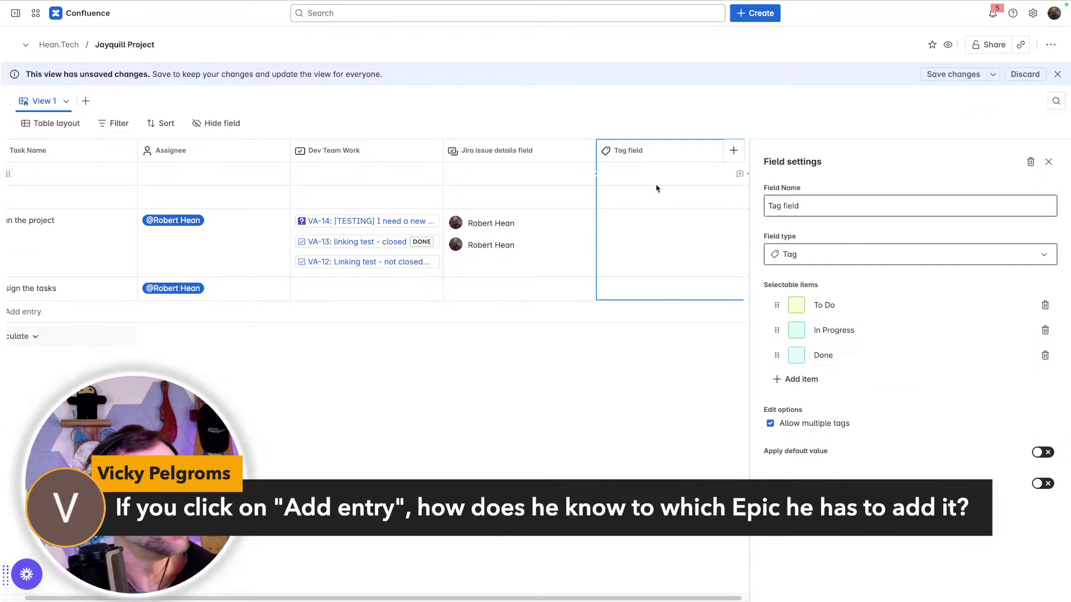
# Step: Tag the second entry as To Do and the first, "Plan the project" and "assign the tasks" entries as In Progress
pyautogui.click(656, 205)
pyautogui.click(620, 227)
pyautogui.click(641, 246)
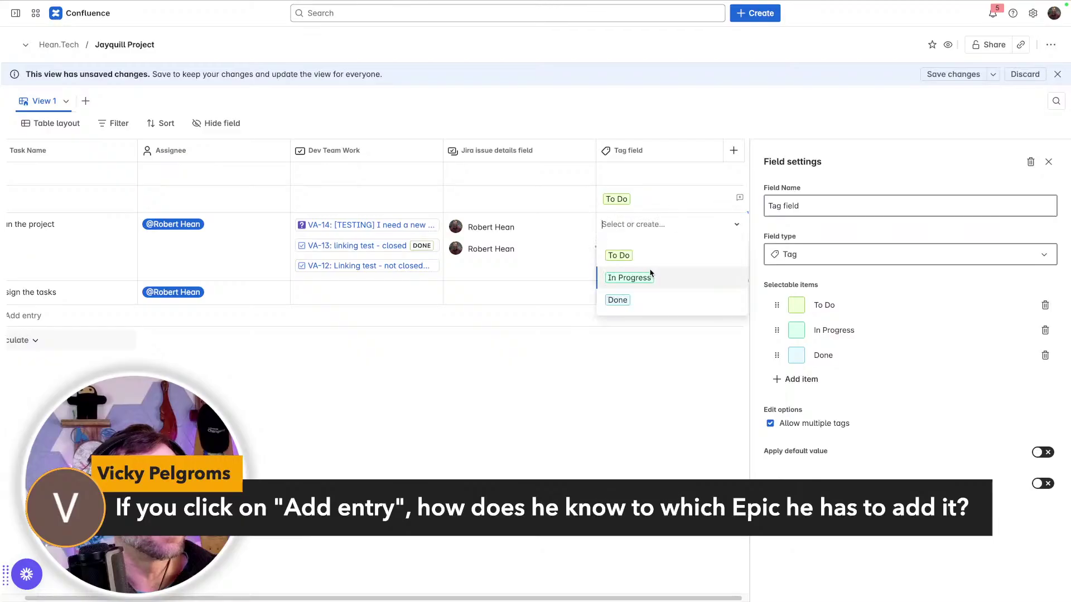
pyautogui.click(650, 275)
pyautogui.click(649, 289)
pyautogui.click(633, 344)
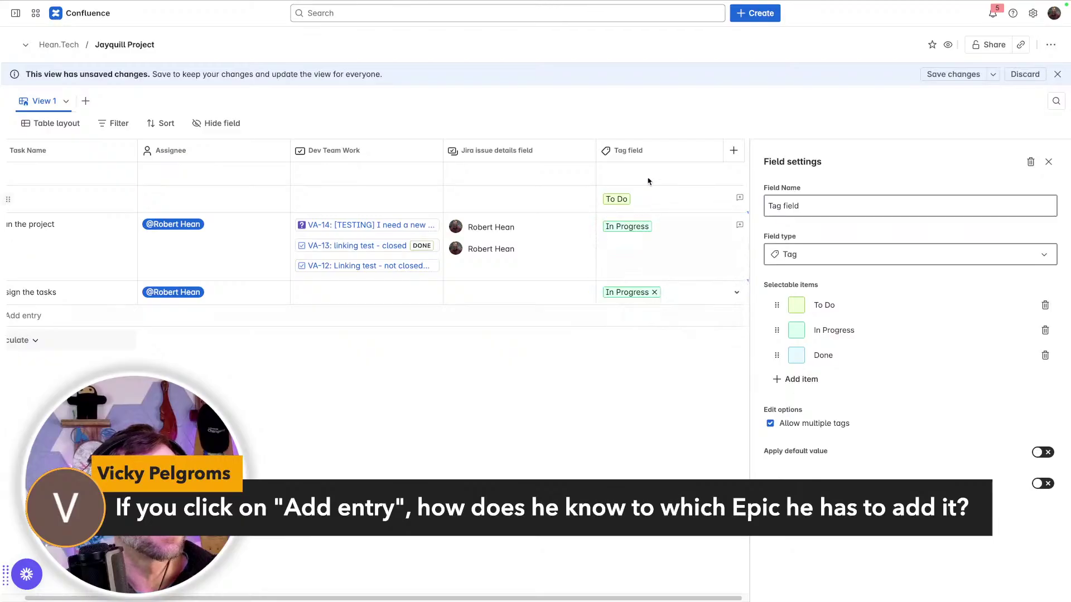
pyautogui.click(656, 174)
pyautogui.click(648, 227)
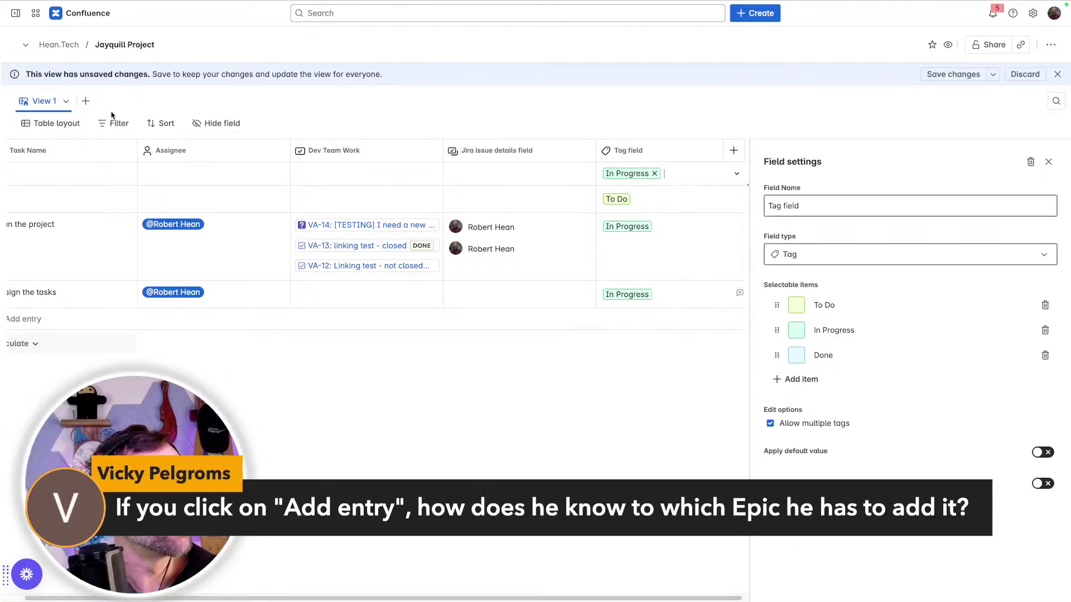
# Step: Enter "In Progress" as the name of View 1 and turn on entry numbering in its table options
pyautogui.click(67, 102)
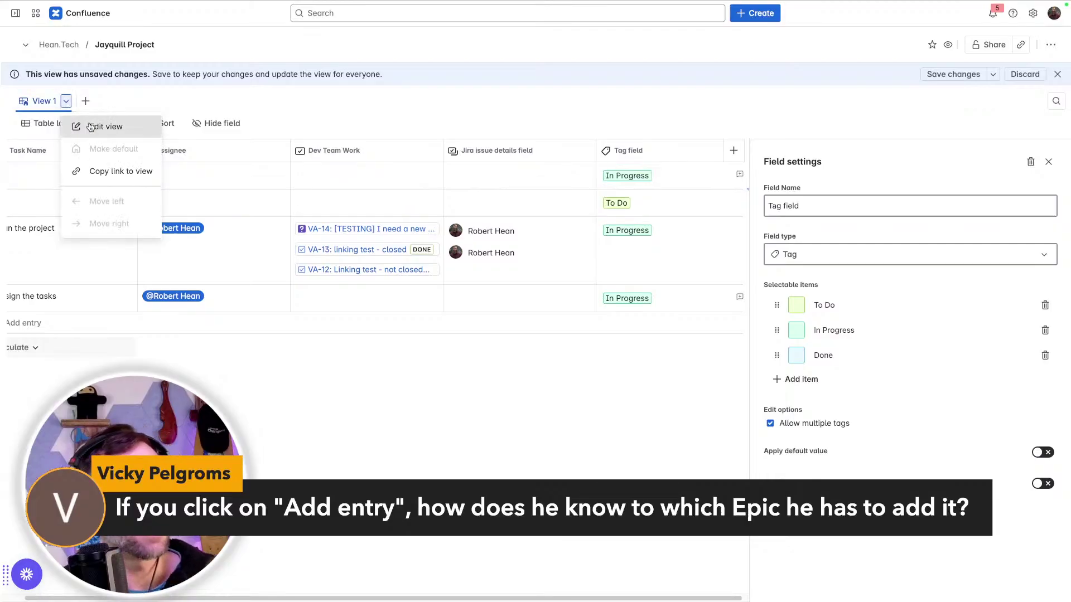
pyautogui.click(90, 126)
pyautogui.moveTo(849, 181); pyautogui.dragTo(742, 186)
pyautogui.write('In Progress')
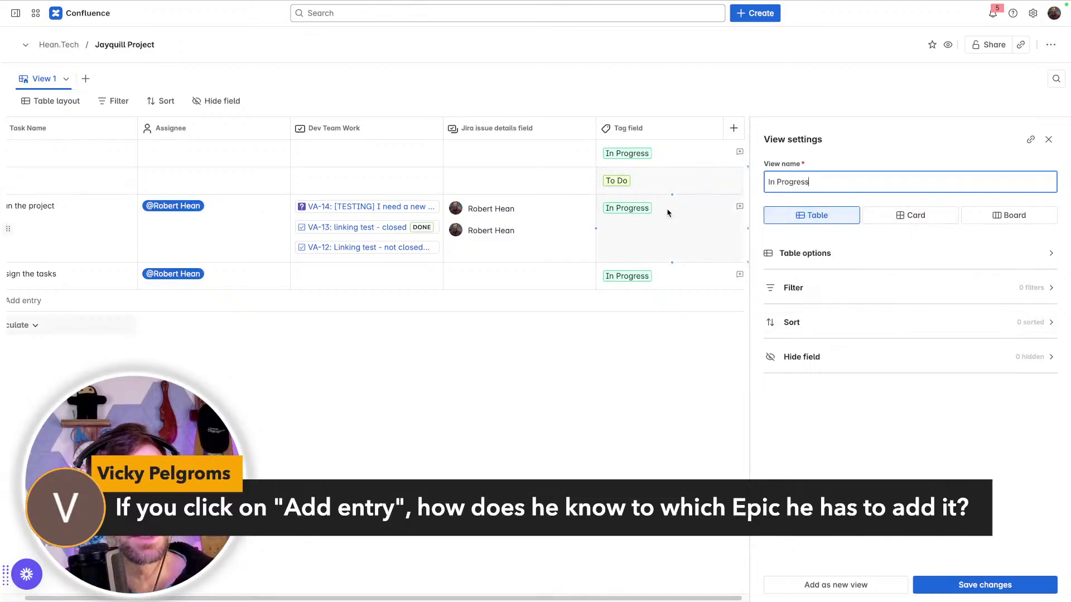
pyautogui.click(887, 260)
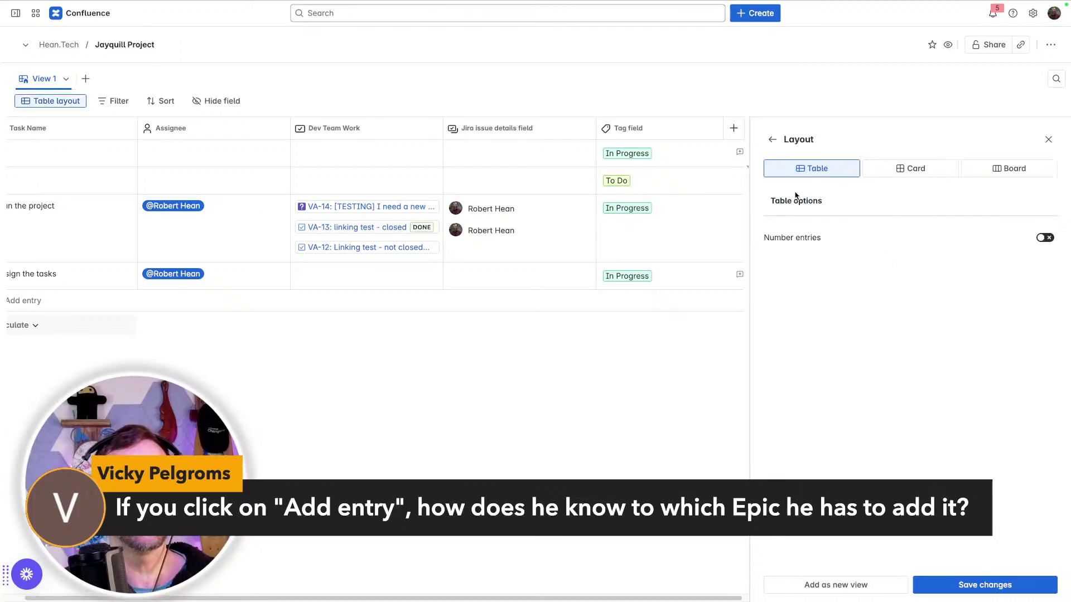
pyautogui.click(1046, 239)
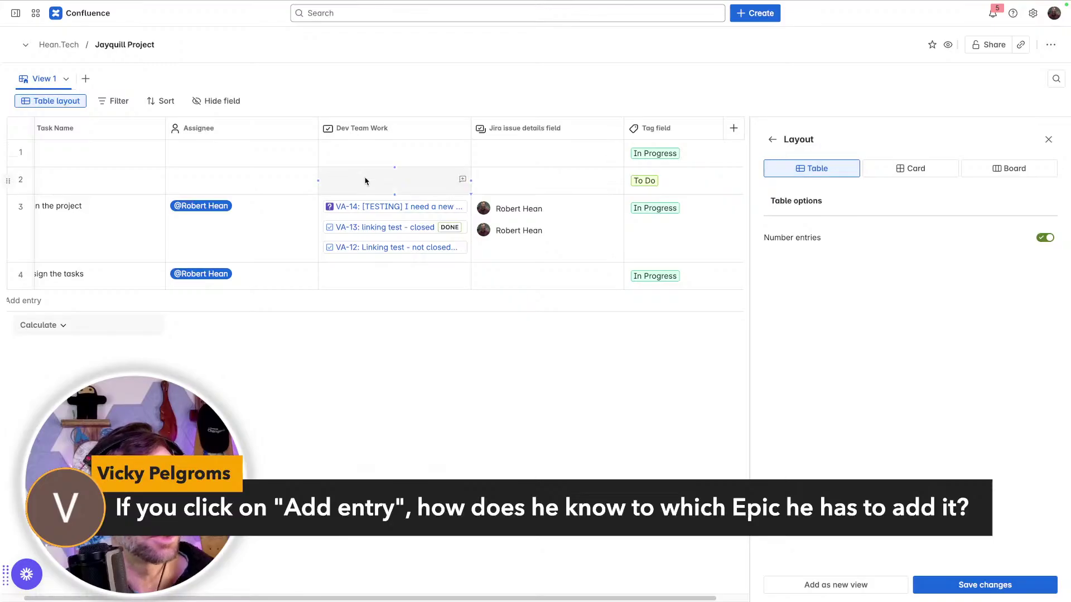
pyautogui.click(773, 139)
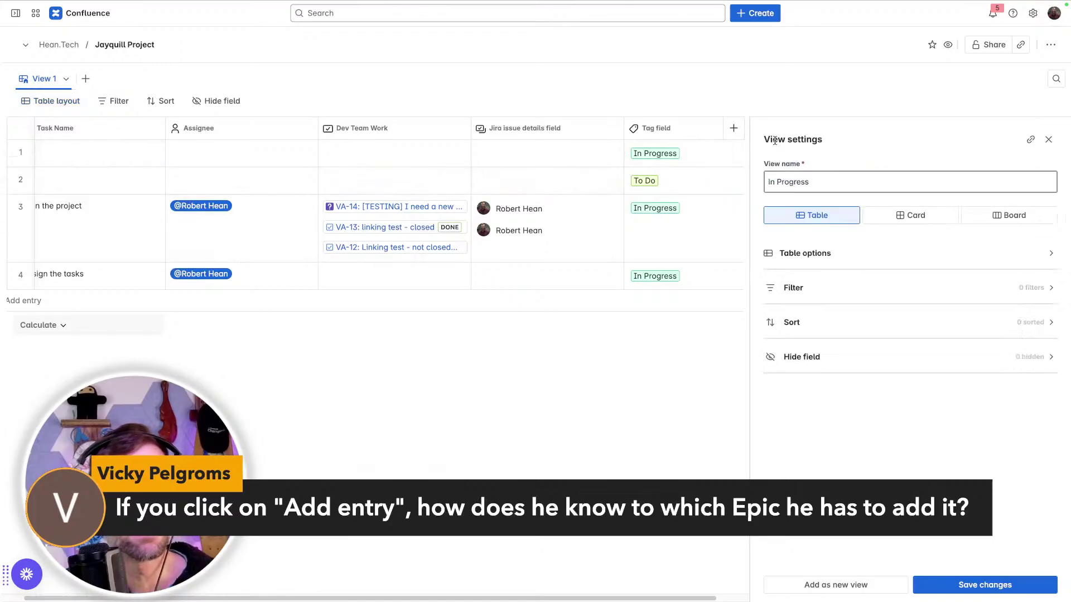
# Step: Create a filter for the view that shows only entries where Tag field is In Progress
pyautogui.click(1035, 289)
pyautogui.click(933, 241)
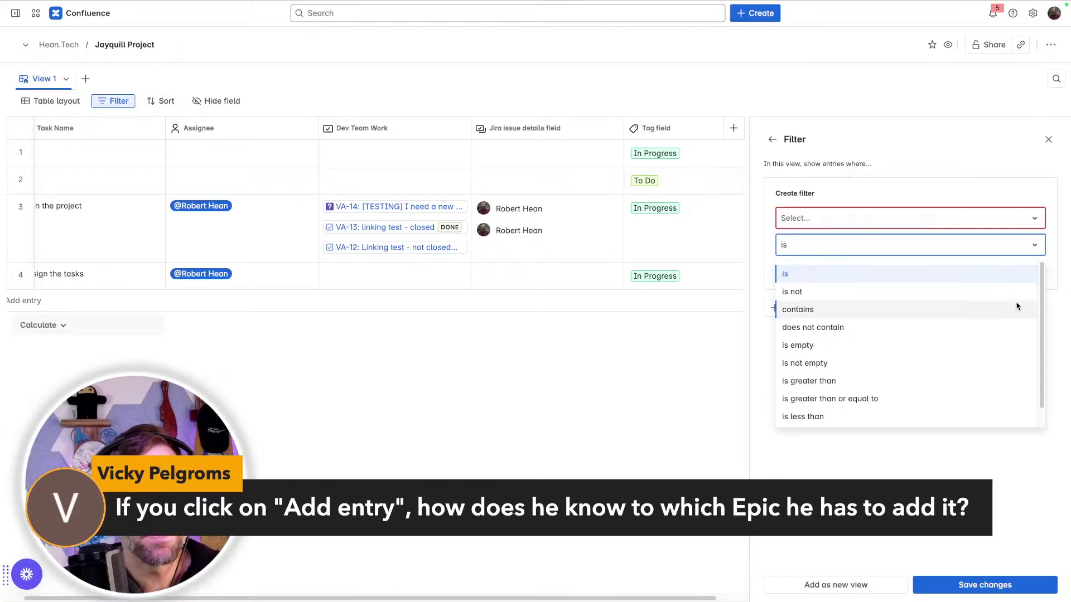
pyautogui.click(929, 275)
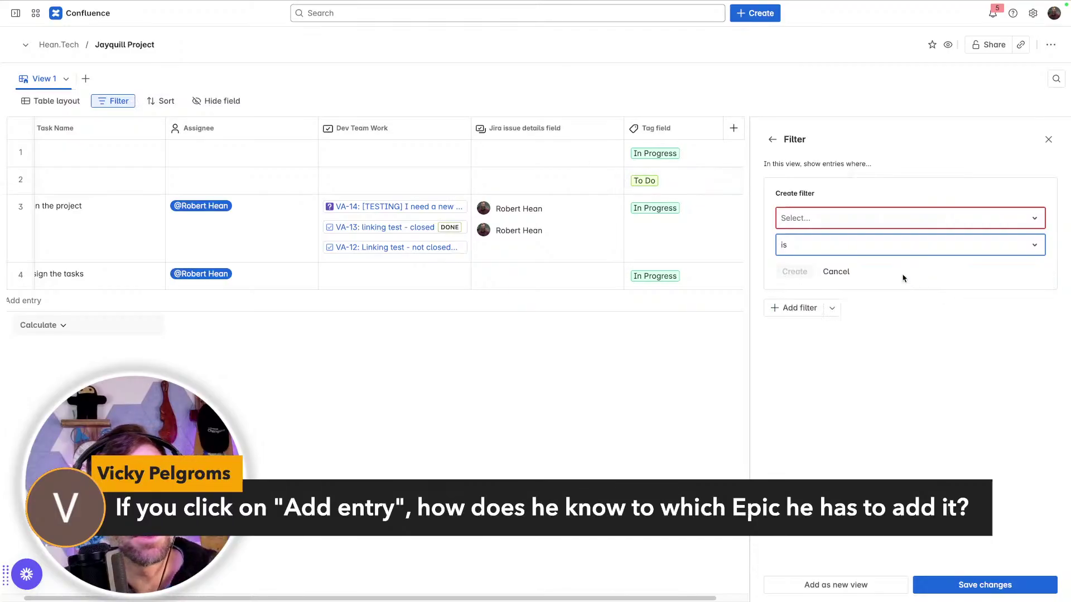
pyautogui.click(795, 246)
pyautogui.click(813, 219)
pyautogui.click(813, 220)
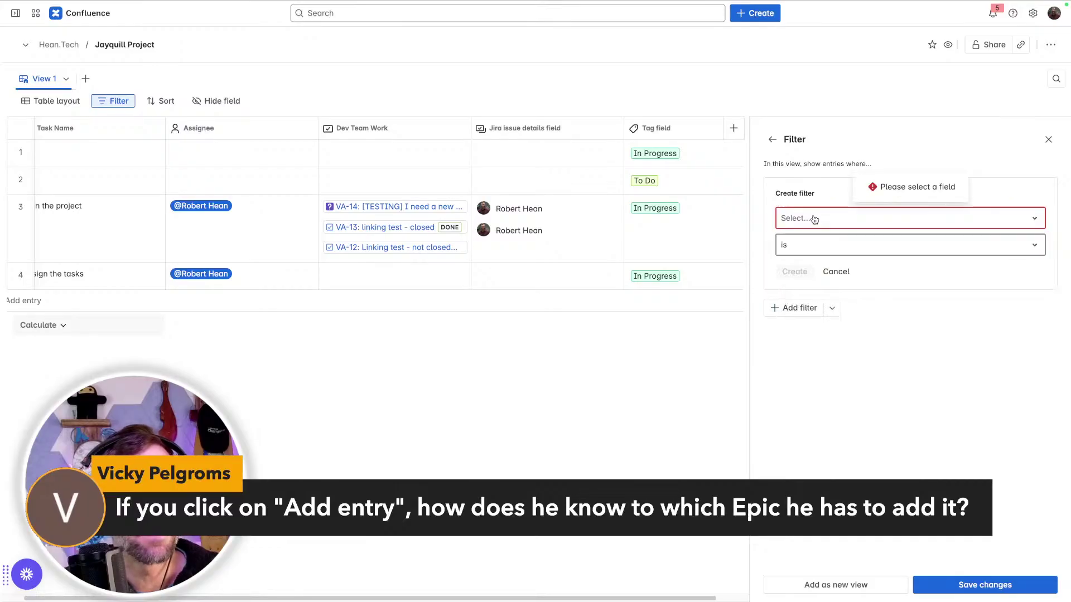
pyautogui.click(814, 220)
pyautogui.click(815, 318)
pyautogui.click(819, 245)
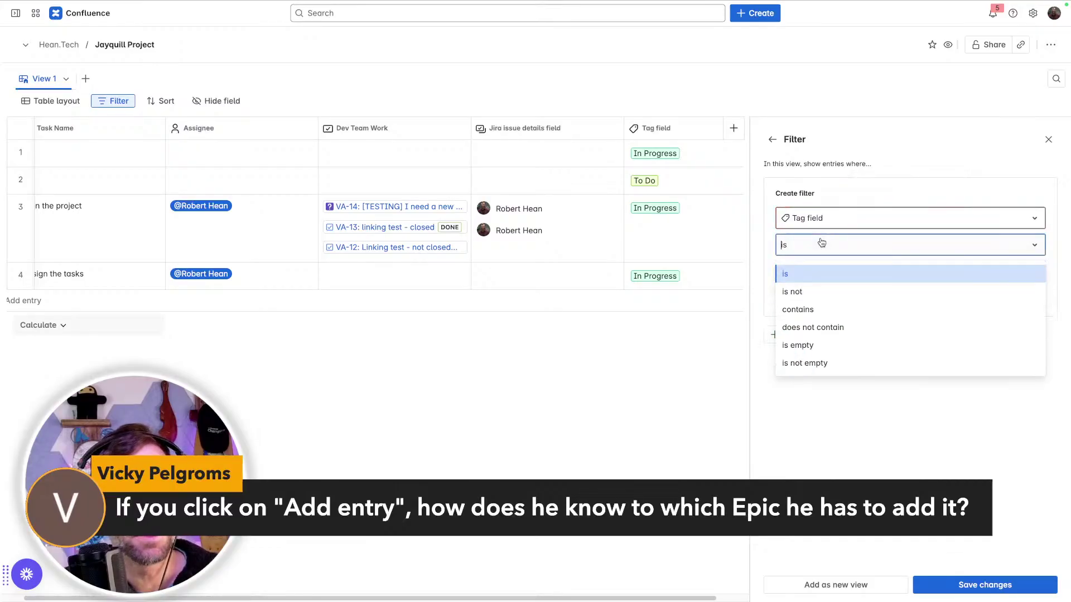
pyautogui.click(815, 273)
pyautogui.click(813, 277)
pyautogui.click(814, 326)
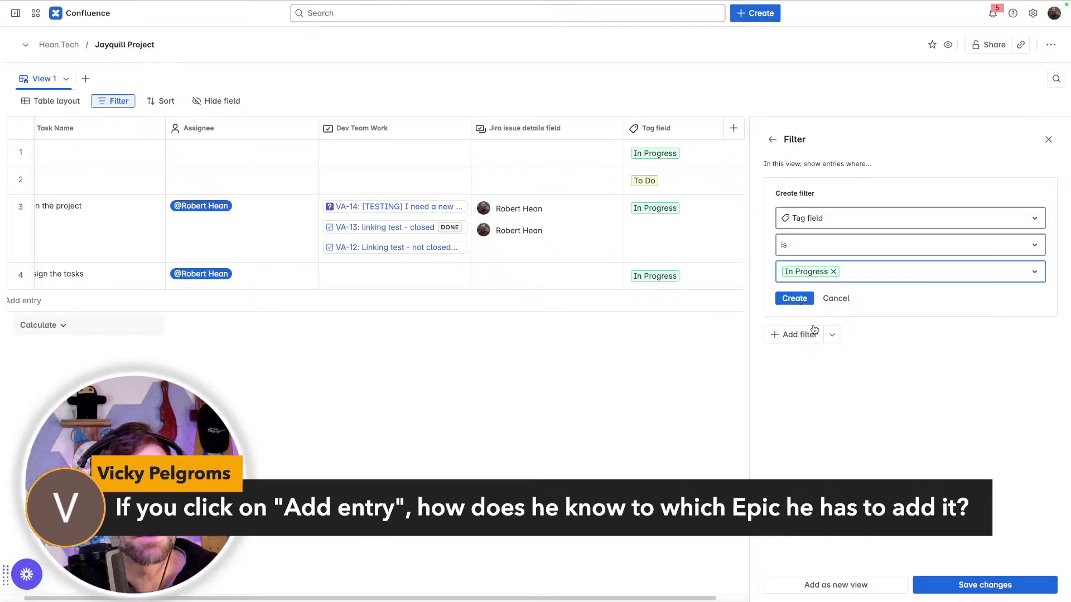
pyautogui.click(794, 299)
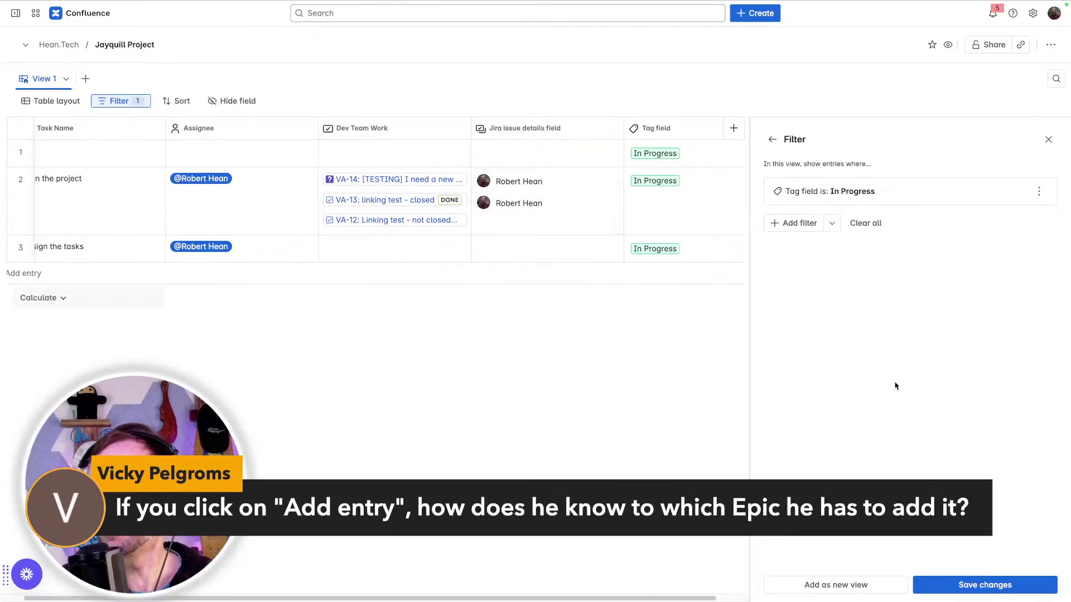
# Step: Save the filtered In Progress view and add a second view that uses the Card layout
pyautogui.click(1020, 586)
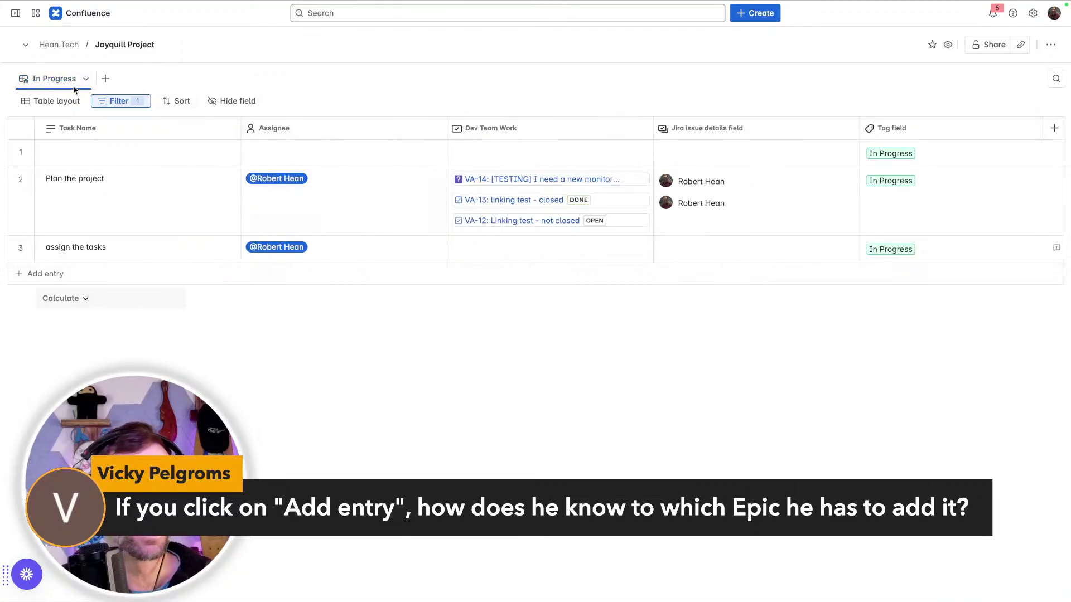
pyautogui.click(106, 79)
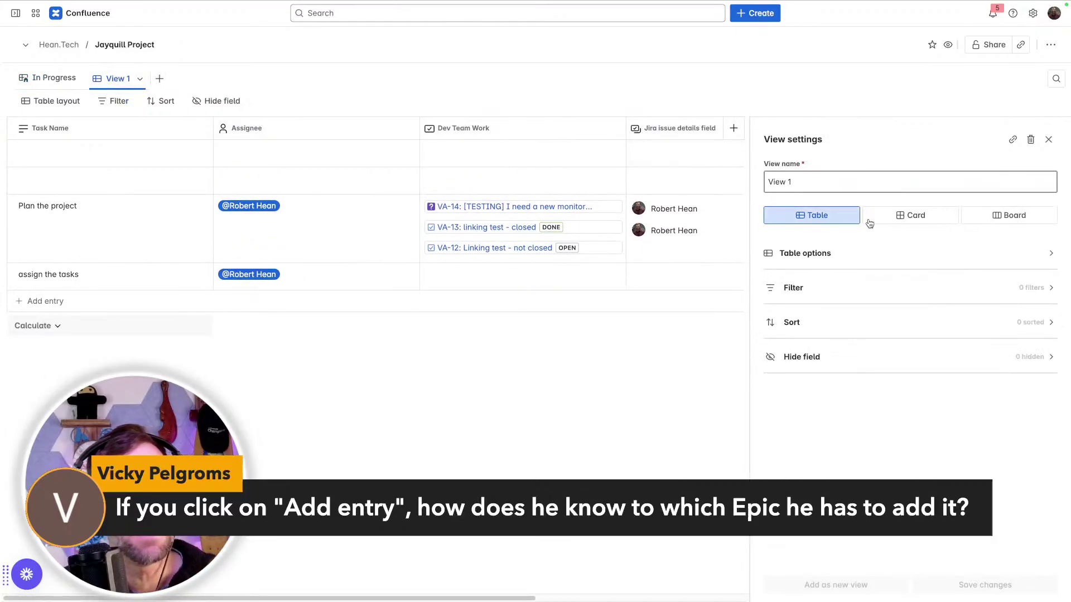
pyautogui.click(937, 220)
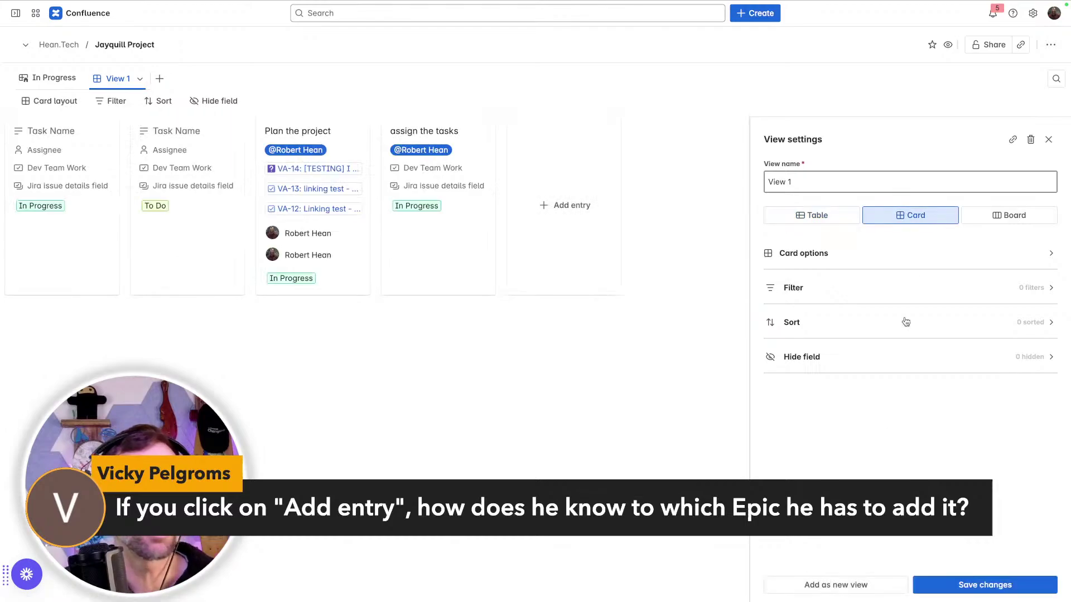
# Step: Filter the new card view to entries whose Tag field is In Progress and save the changes
pyautogui.click(814, 285)
pyautogui.click(818, 225)
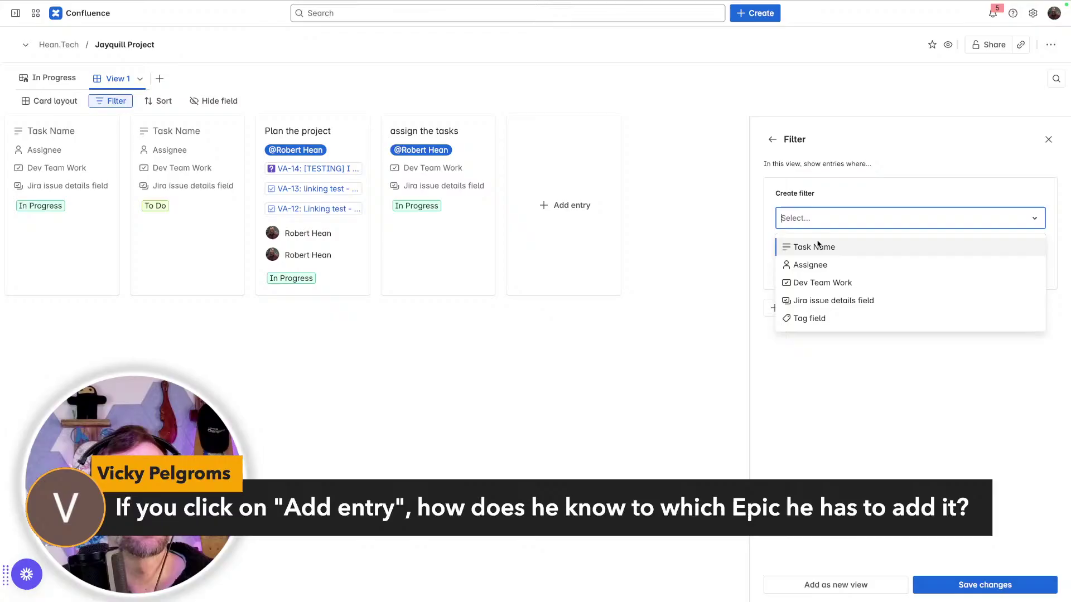
pyautogui.click(819, 318)
pyautogui.click(829, 325)
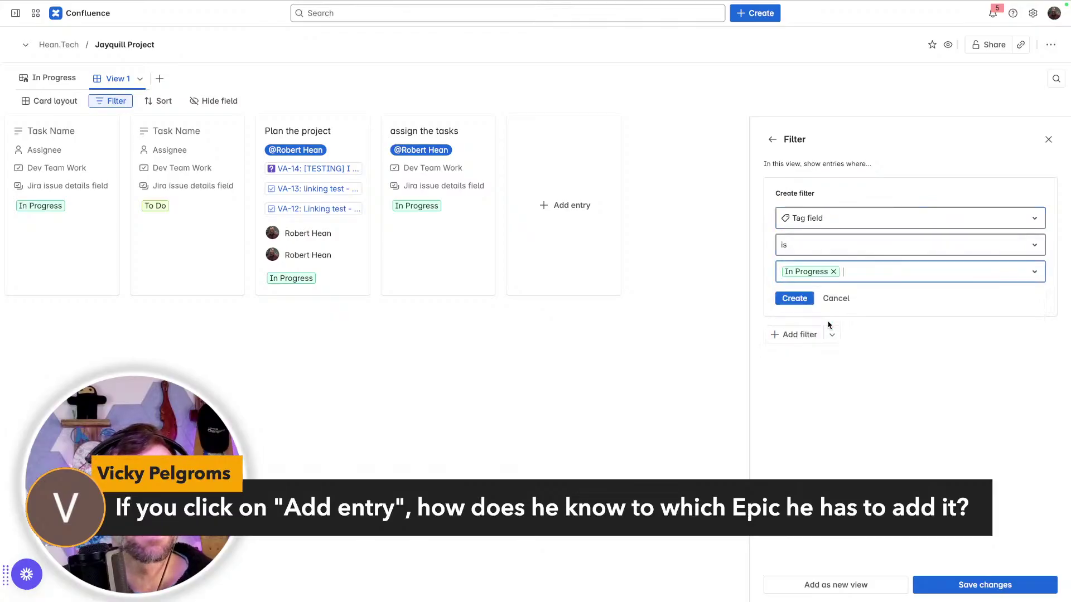
pyautogui.click(793, 298)
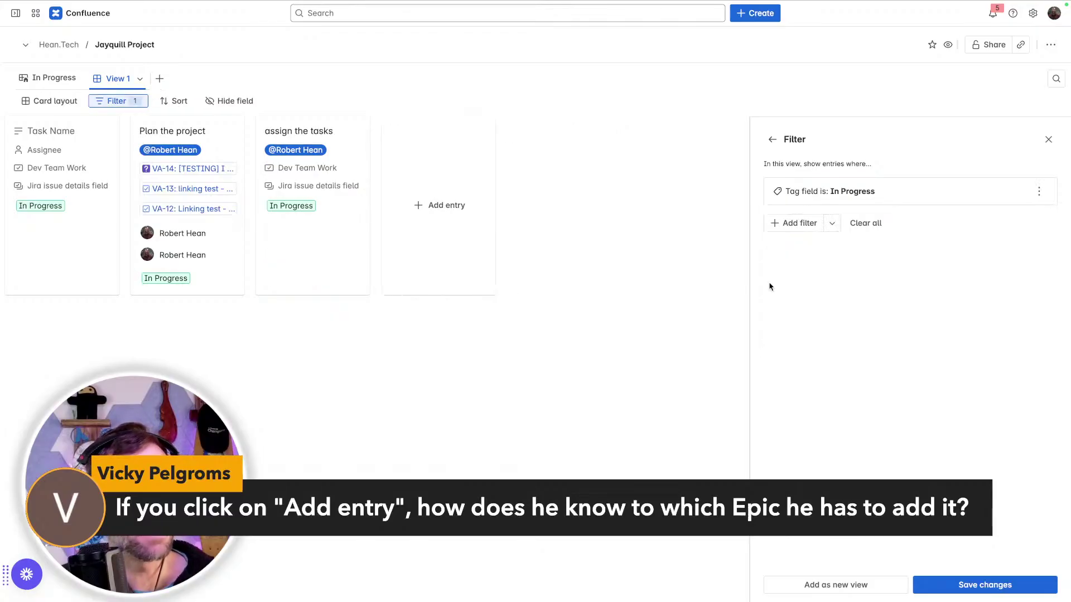
pyautogui.click(990, 580)
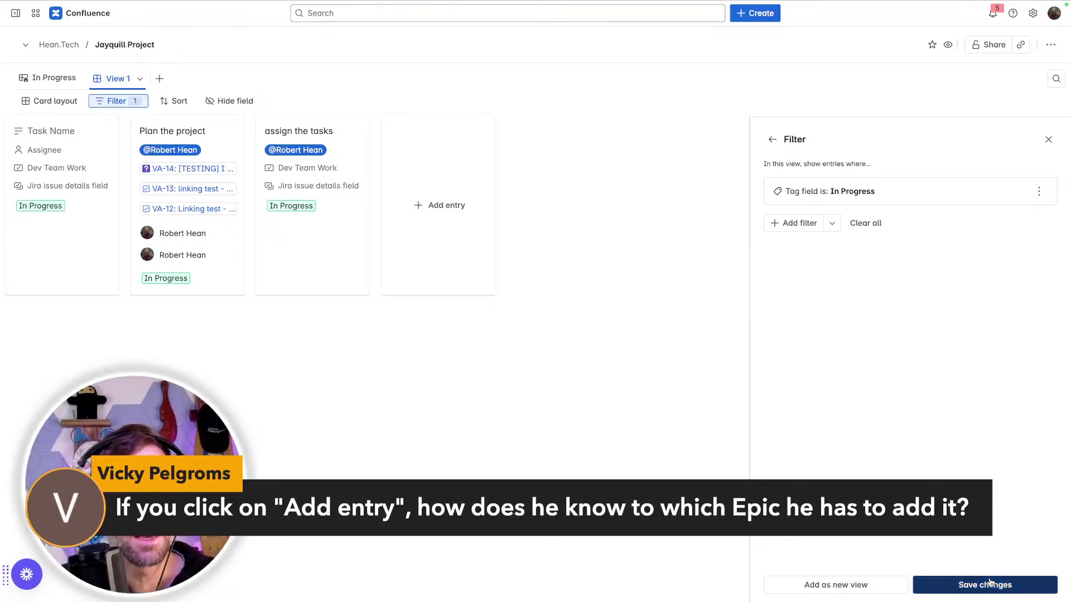
# Step: Look at the options of the In Progress view and View 1, and copy the link to View 1
pyautogui.click(52, 81)
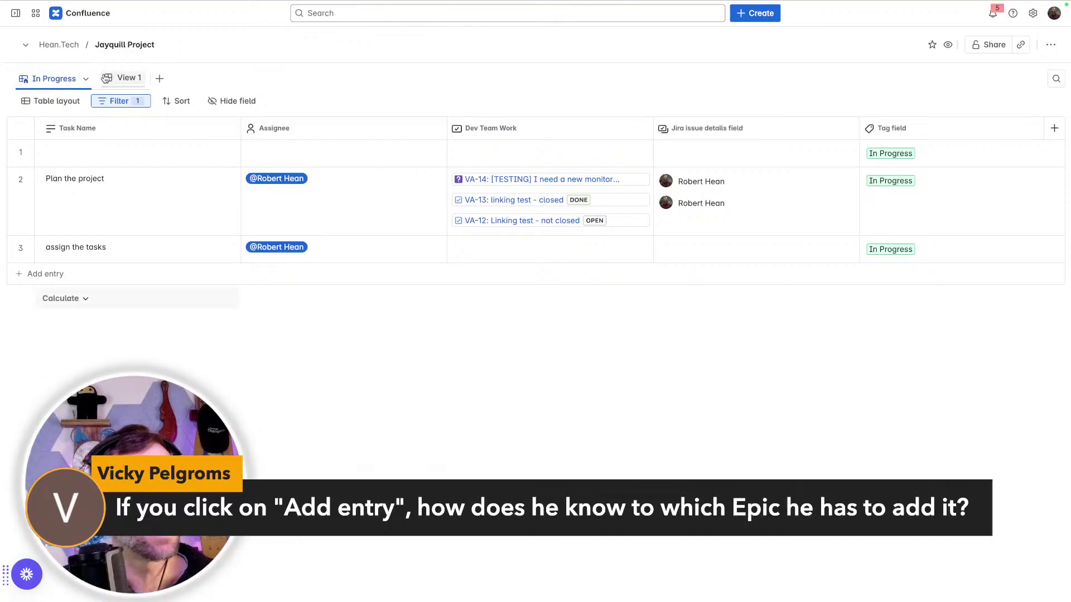
pyautogui.click(86, 79)
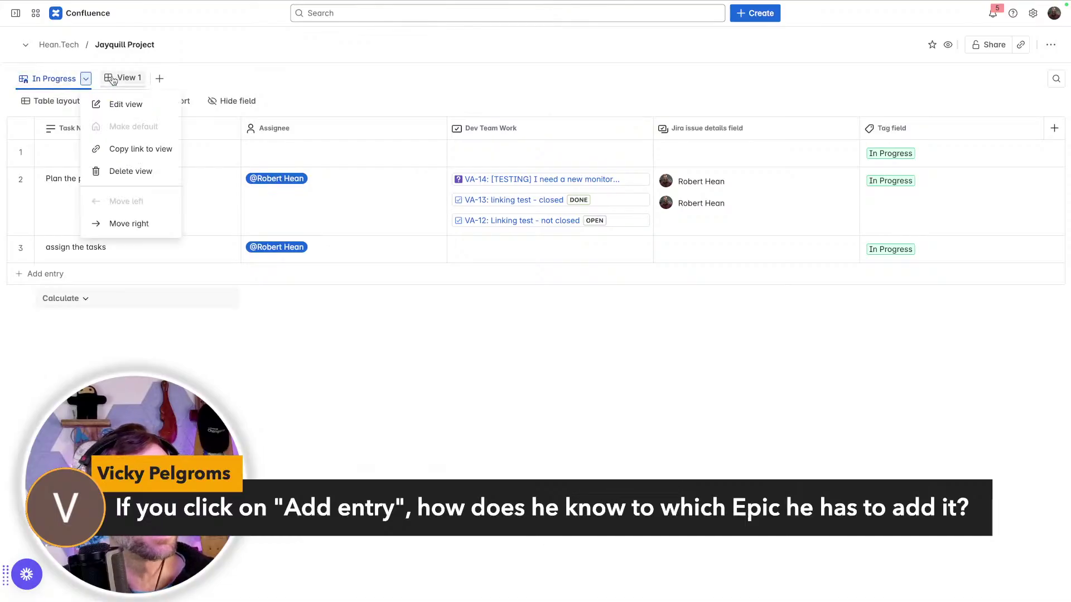
pyautogui.click(114, 79)
pyautogui.click(139, 78)
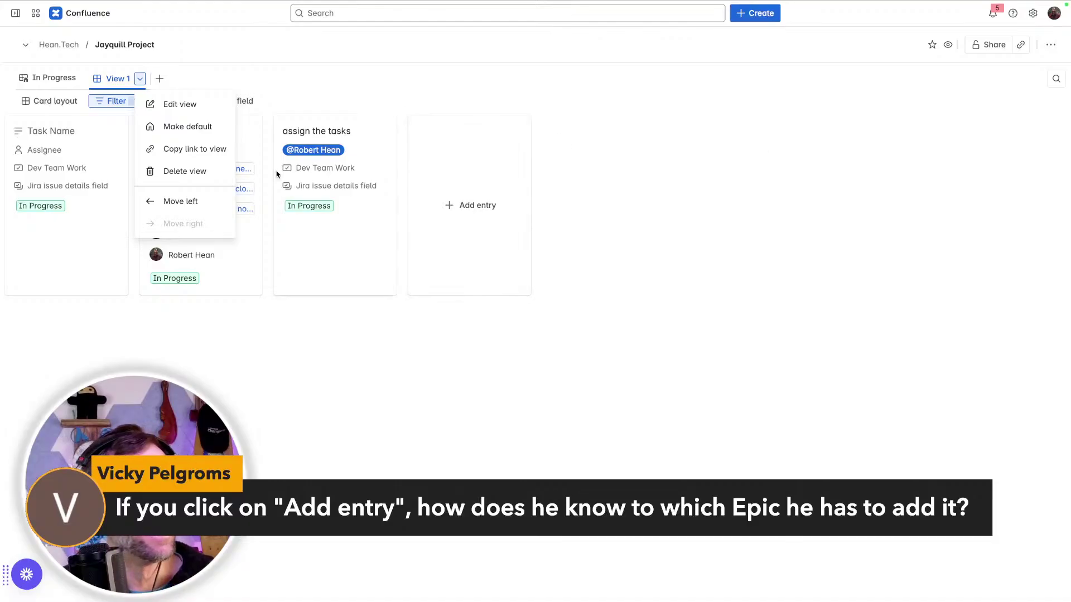
pyautogui.click(186, 150)
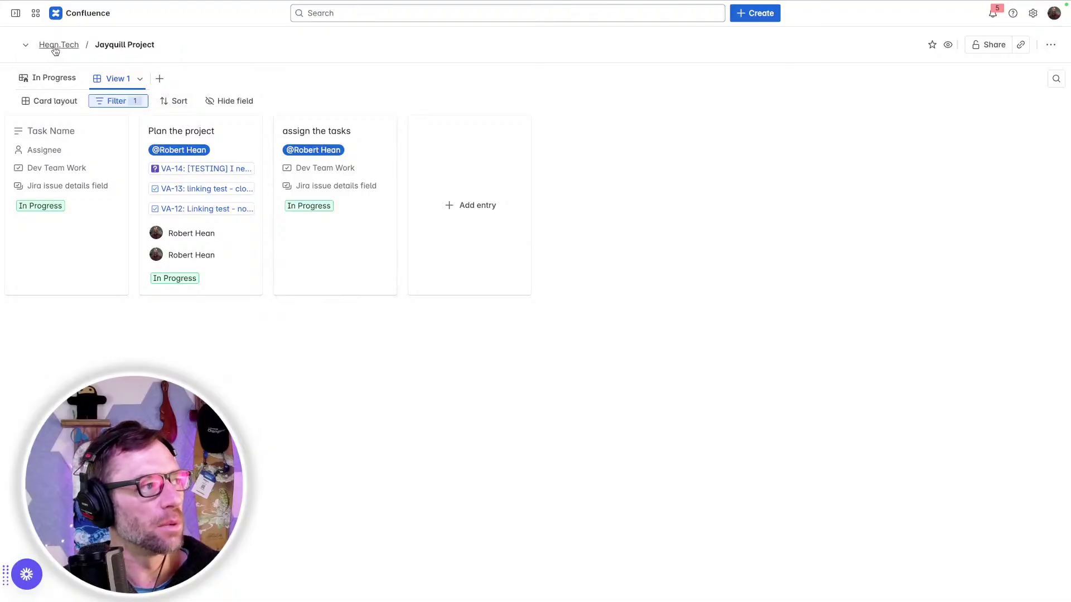
# Step: Browse the space's Databases folder, viewing Project Requirements, Project Jayquill Tracking and Confluence Space Update
pyautogui.click(16, 13)
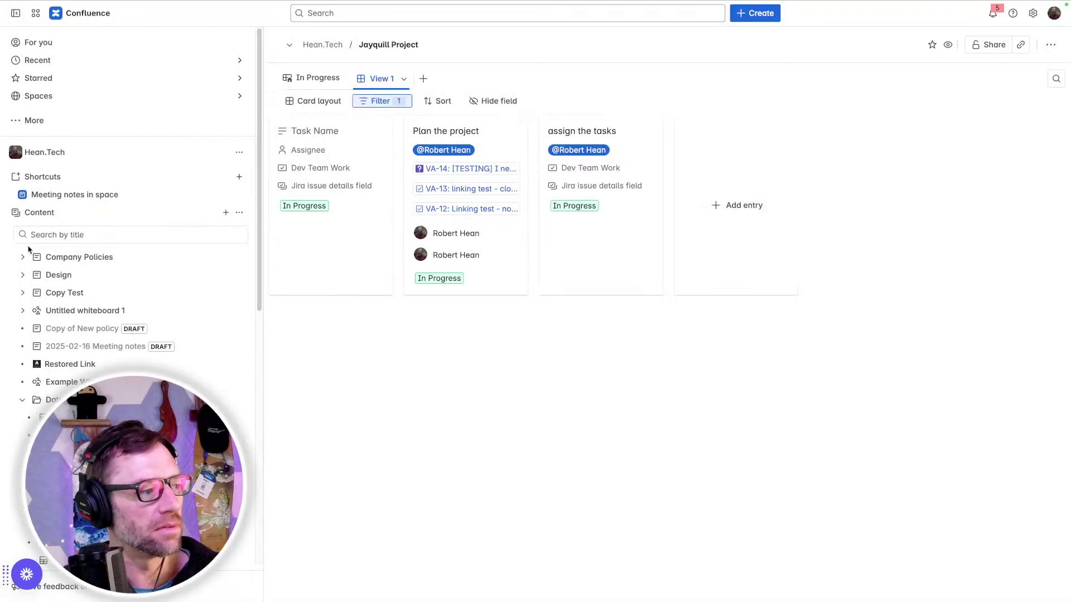
pyautogui.scroll(-5, 28, 249)
pyautogui.click(111, 401)
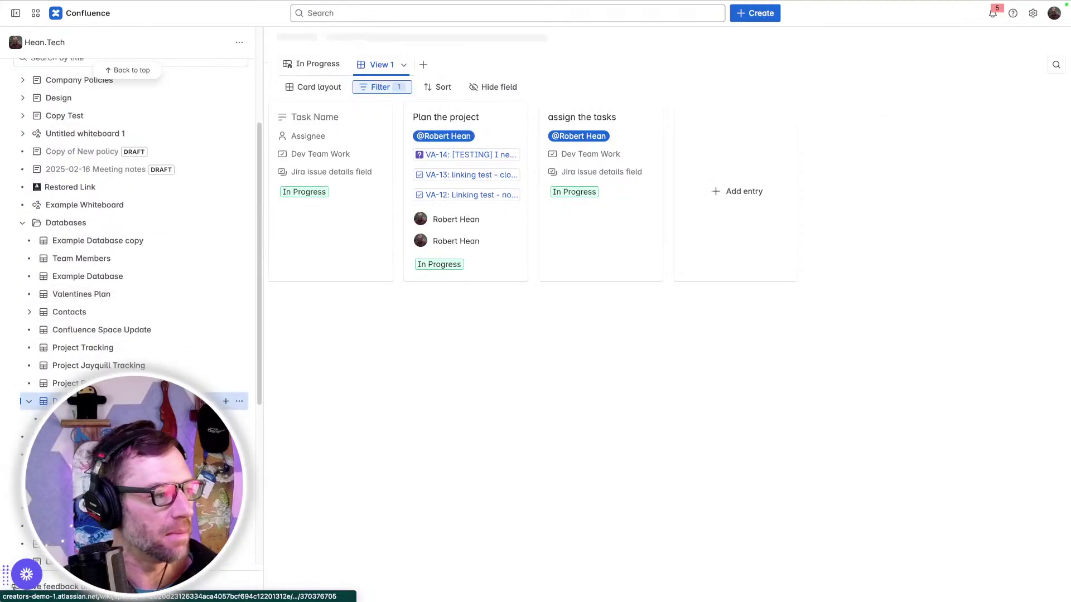
pyautogui.click(83, 383)
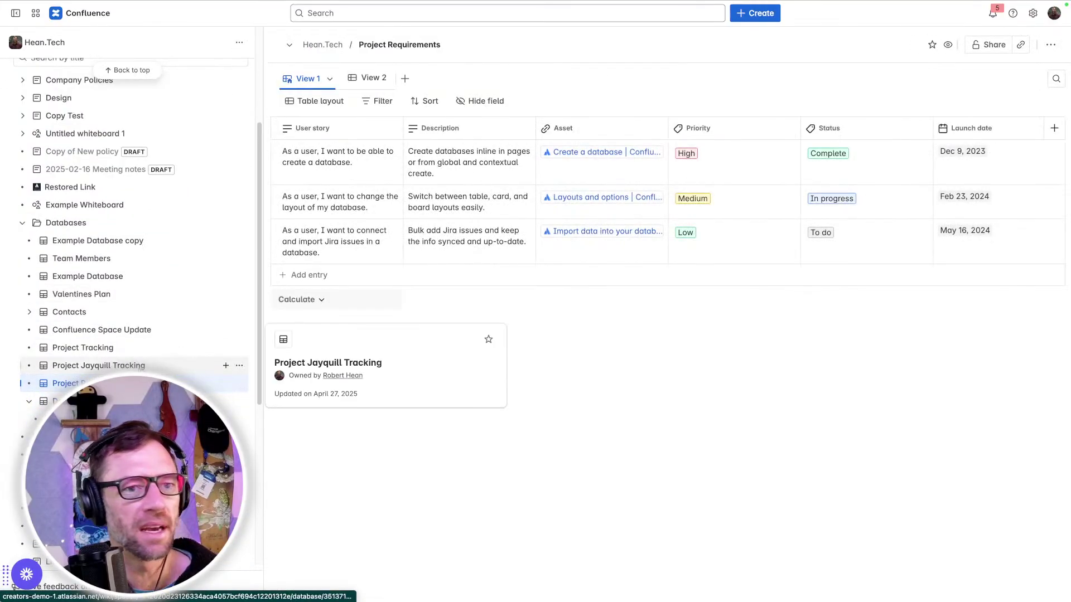
pyautogui.click(141, 366)
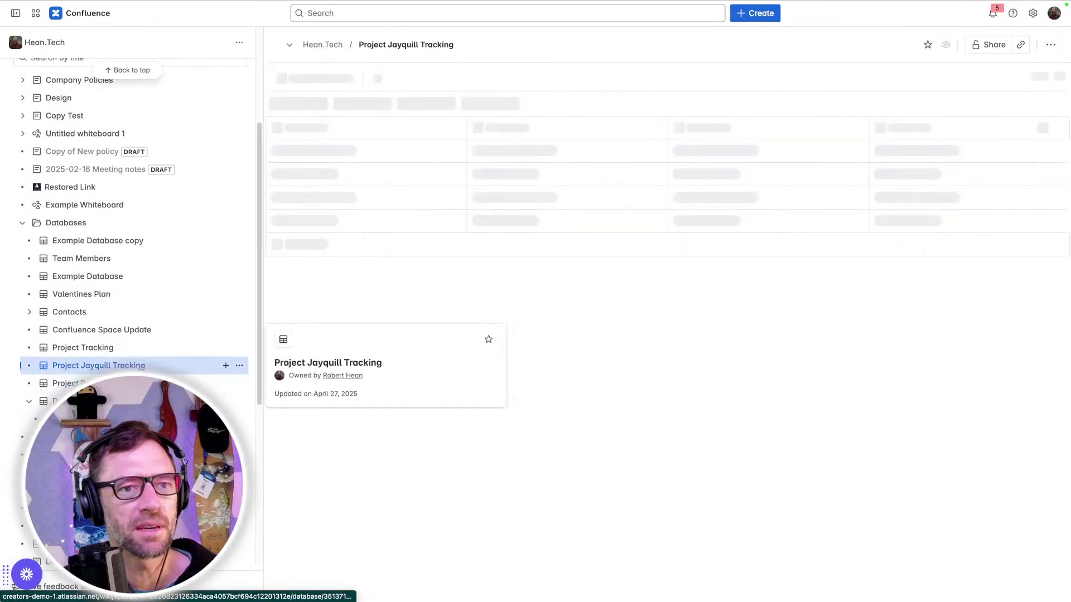
pyautogui.click(141, 353)
pyautogui.click(144, 329)
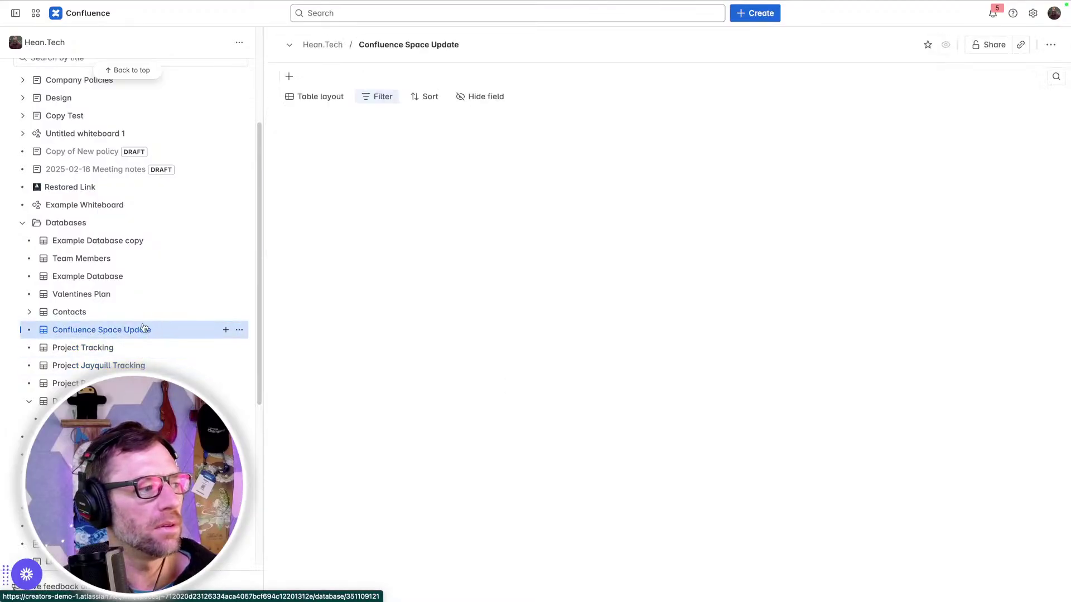
# Step: Examine how the entries of the Contacts and Products databases reference each other
pyautogui.click(144, 311)
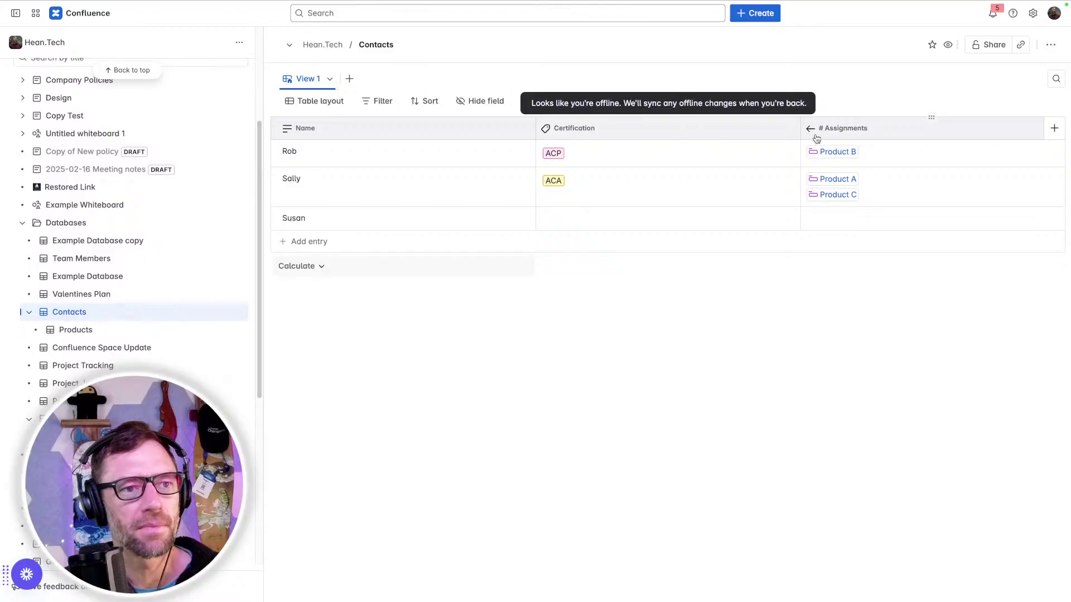
pyautogui.click(106, 330)
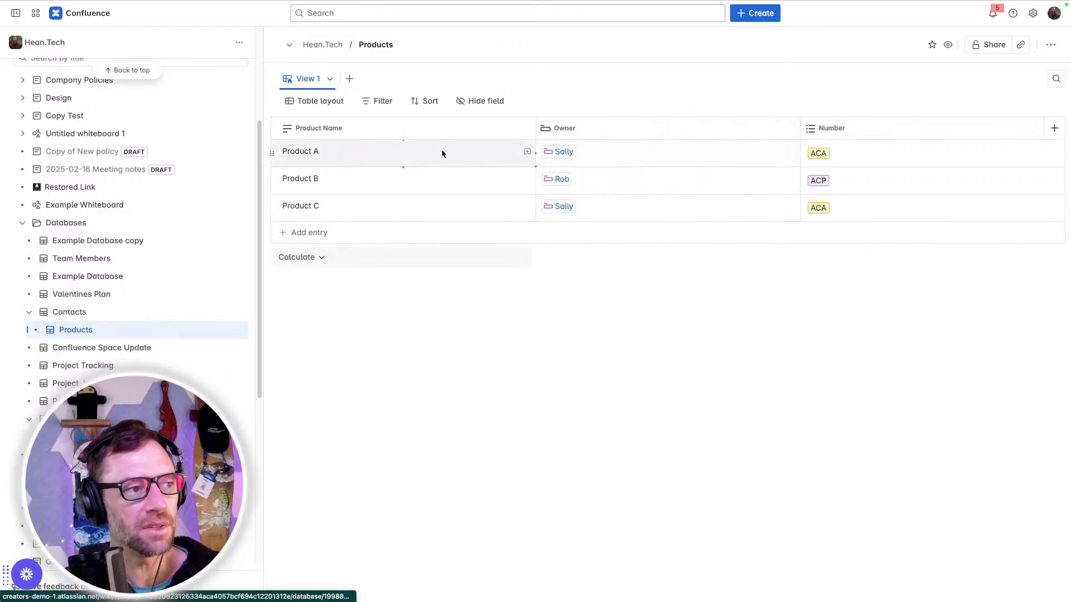
pyautogui.click(120, 313)
pyautogui.click(119, 330)
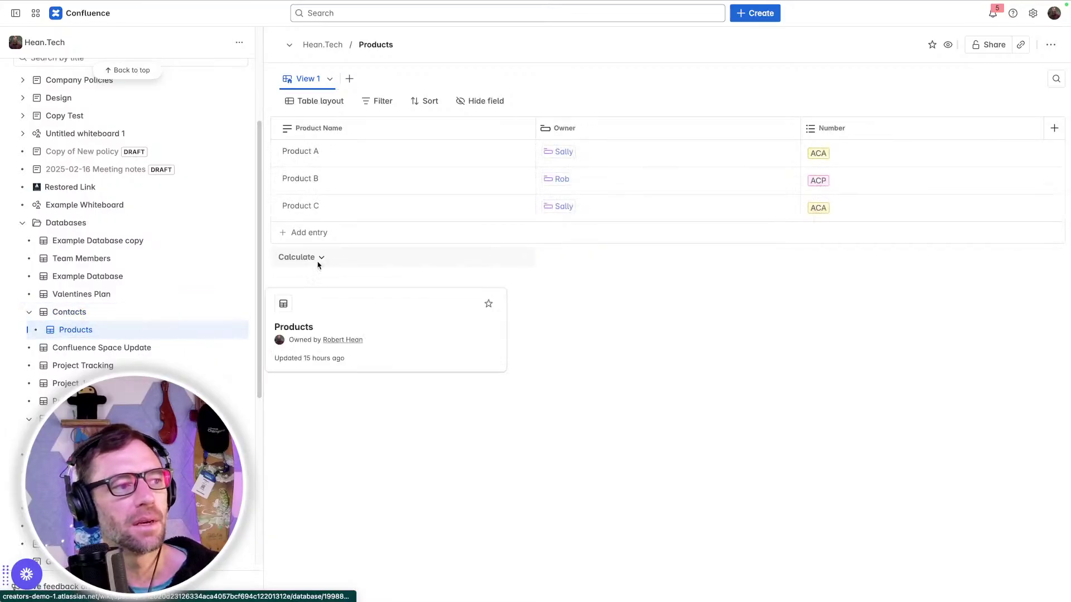
# Step: Add a "Product D" entry to the Products database and assign the last listed contact as its Owner
pyautogui.click(314, 233)
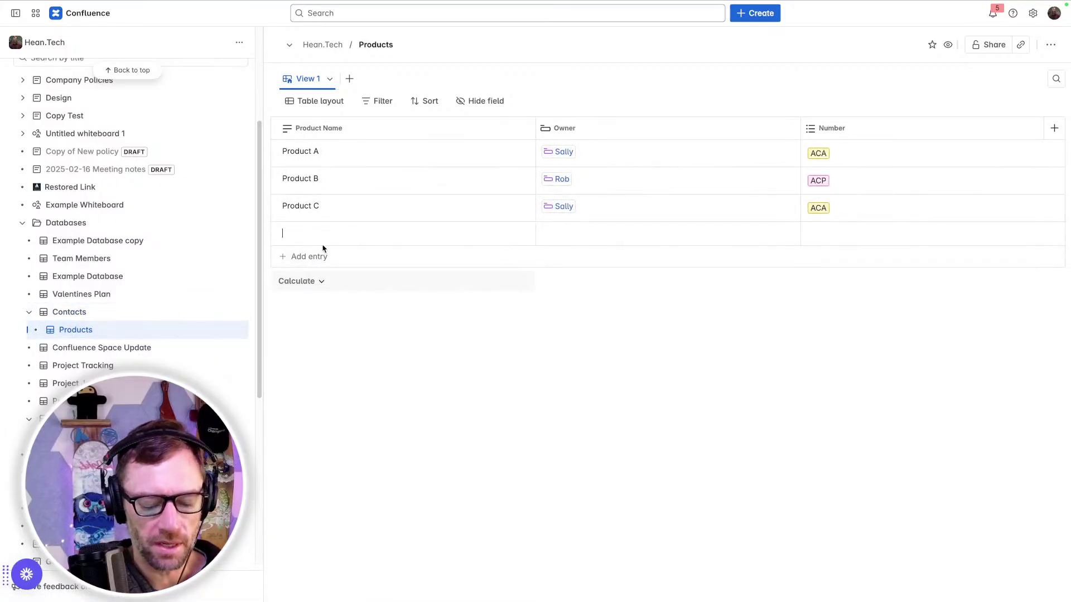
pyautogui.write('Product D')
pyautogui.click(614, 237)
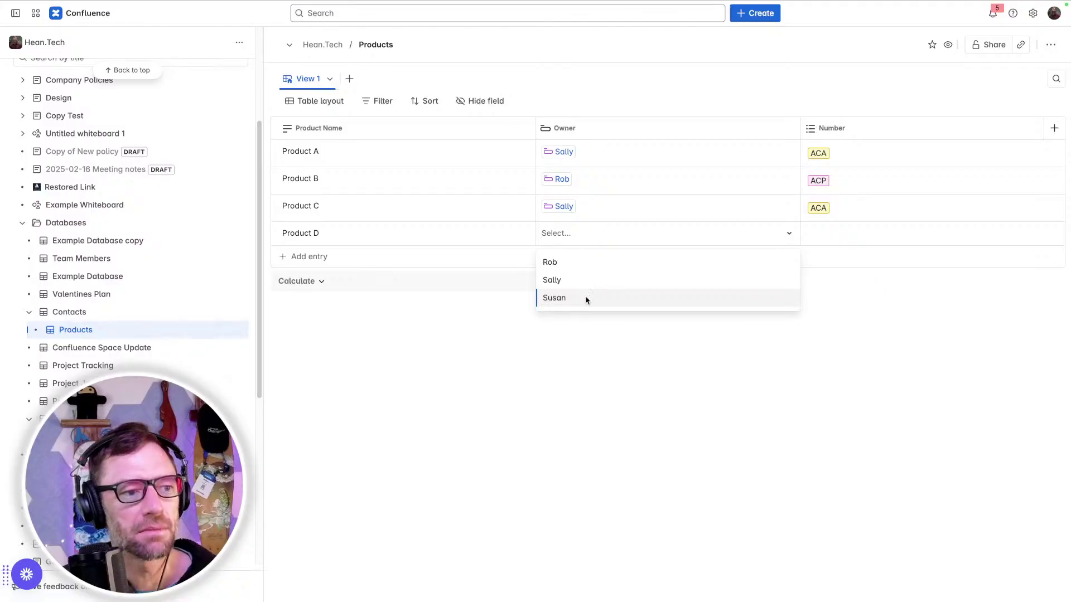
pyautogui.click(585, 298)
pyautogui.click(837, 327)
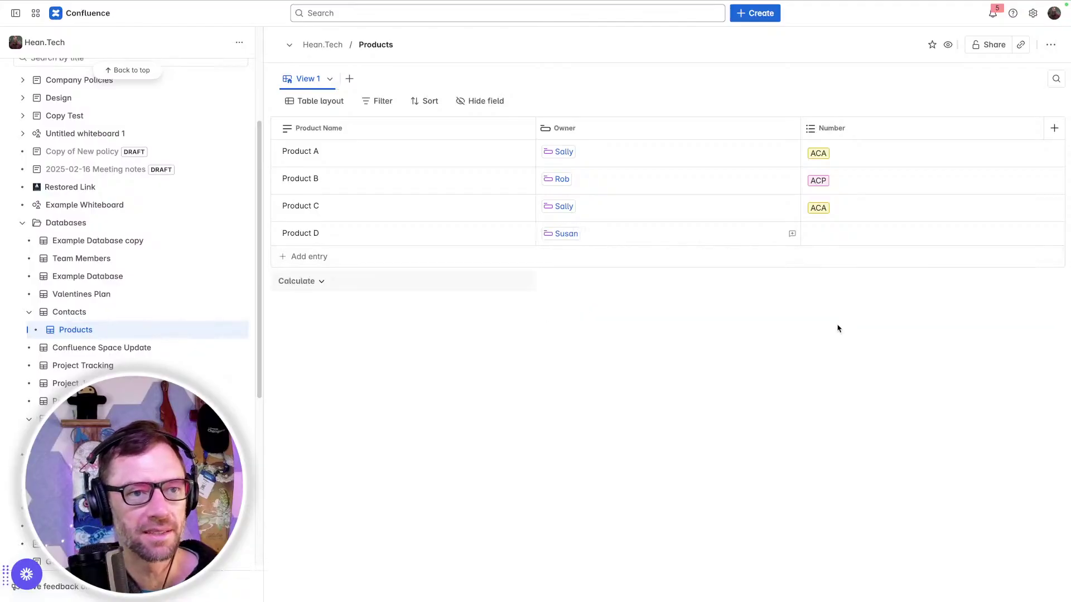
pyautogui.click(851, 237)
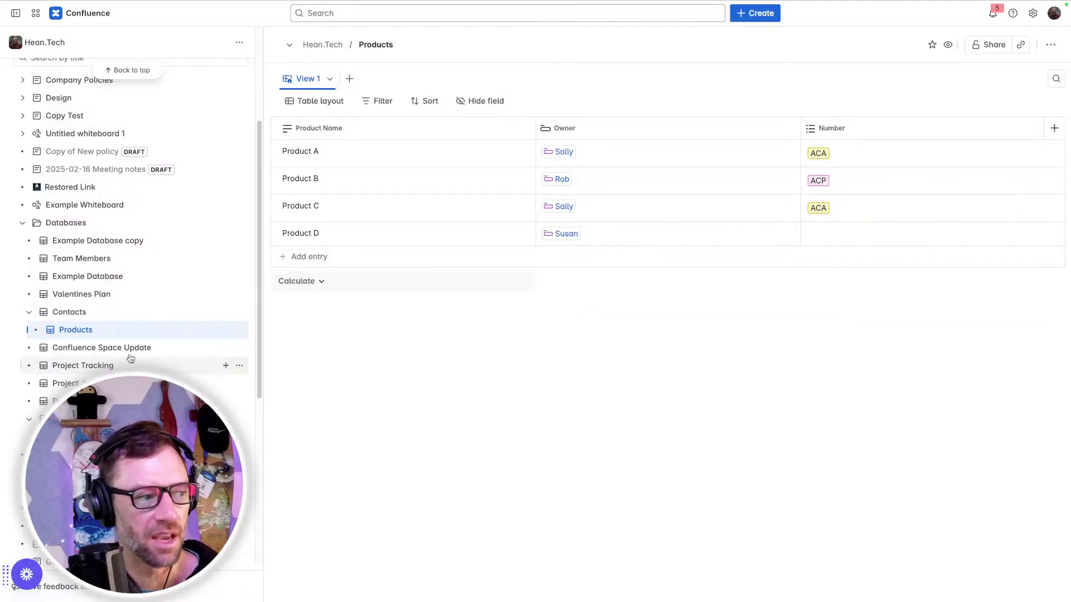
# Step: Examine the Product D backlink in Contacts and the field types offered for linking to other databases
pyautogui.click(107, 317)
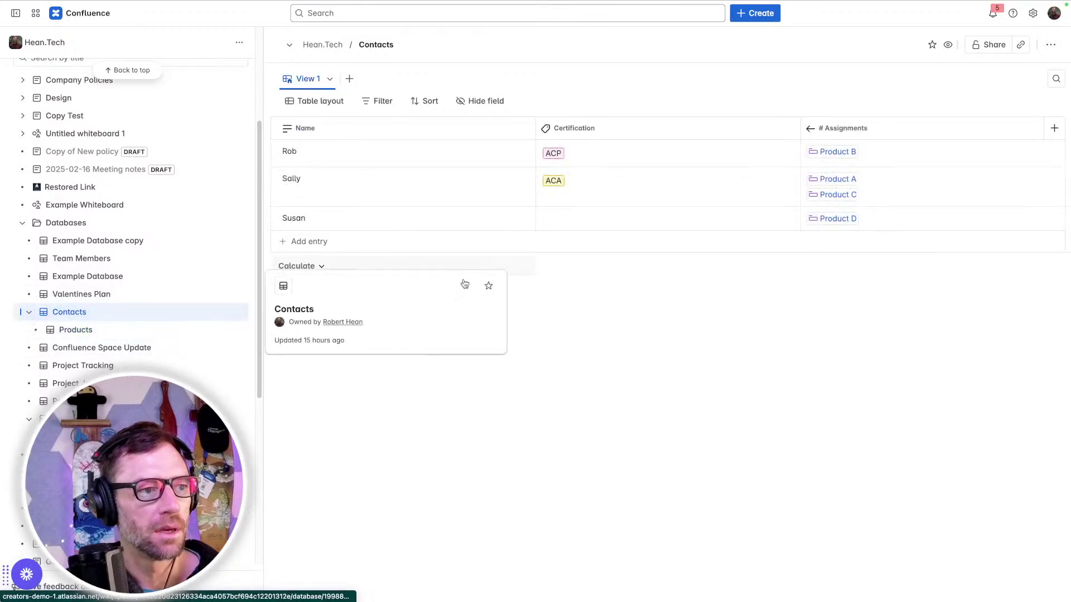
pyautogui.moveTo(836, 222)
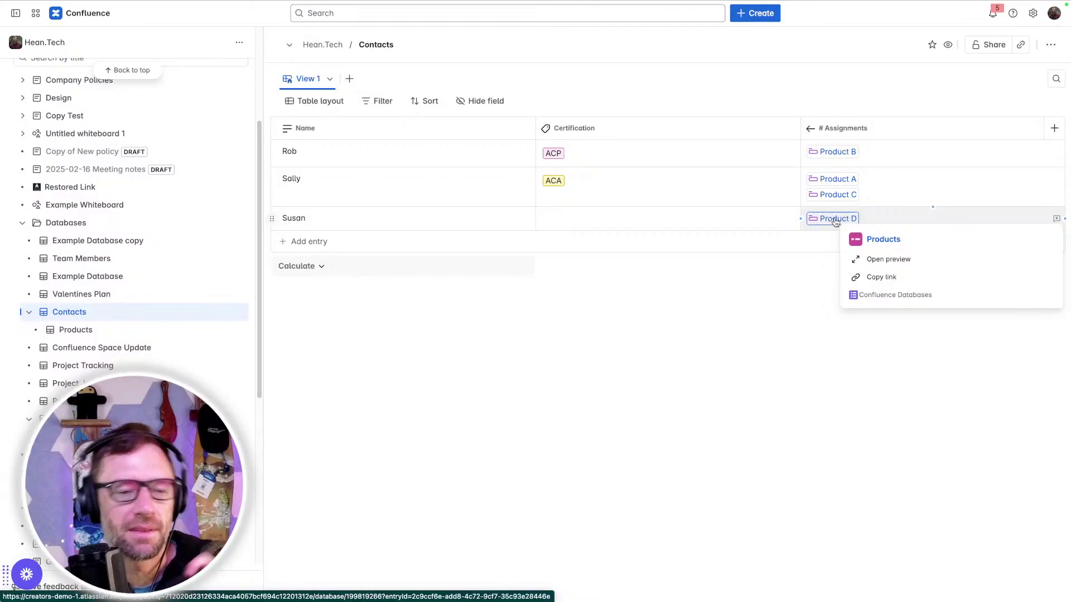
pyautogui.click(1054, 128)
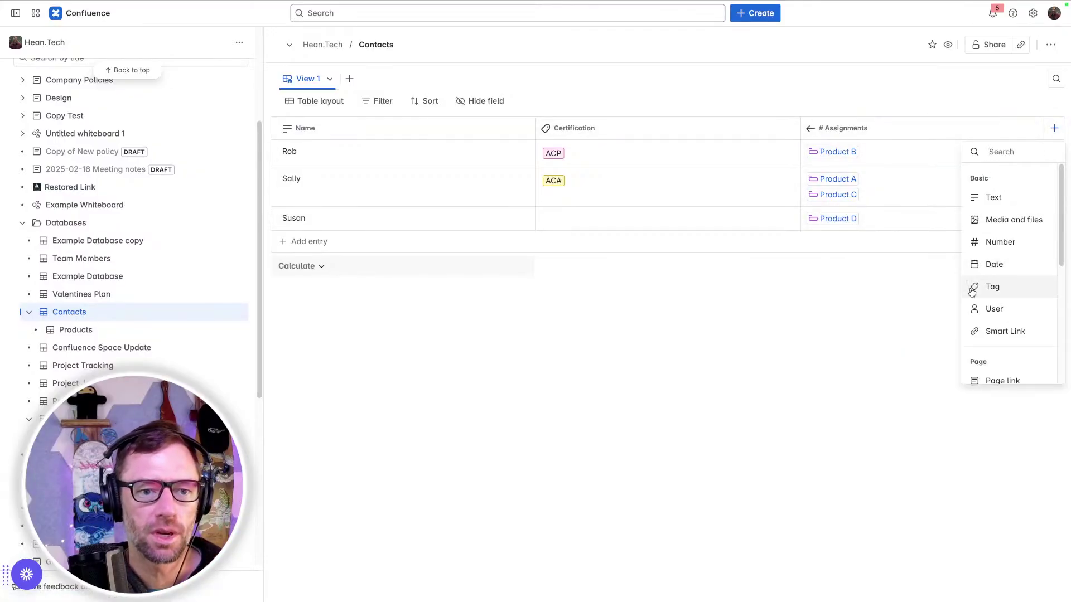
pyautogui.scroll(-5, 972, 291)
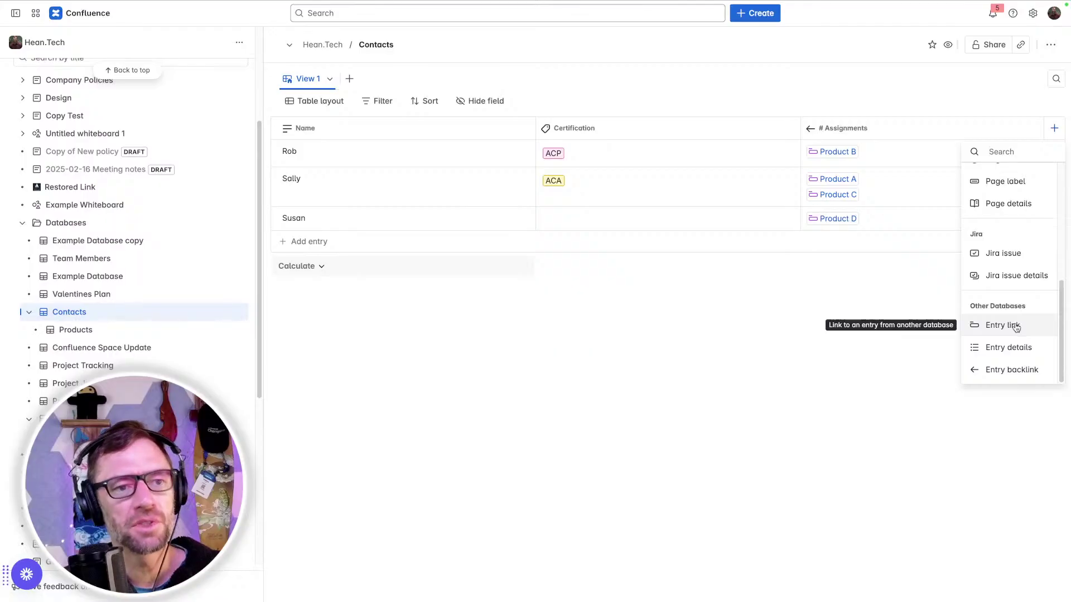
pyautogui.click(721, 332)
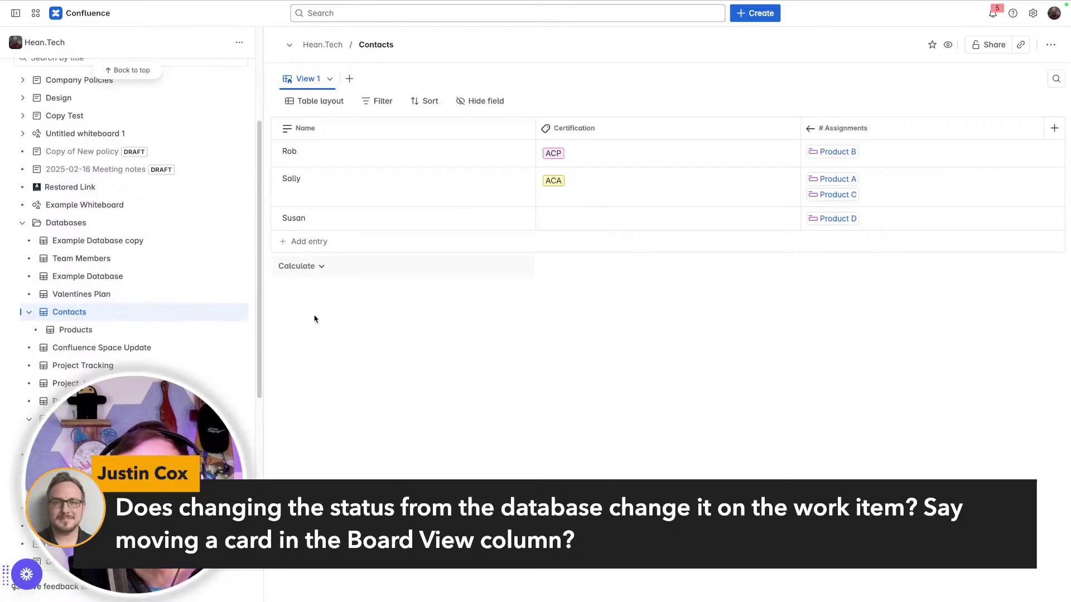
# Step: Try the Card and Board layouts on View 1 of the Demo Database
pyautogui.moveTo(143, 338)
pyautogui.click(134, 418)
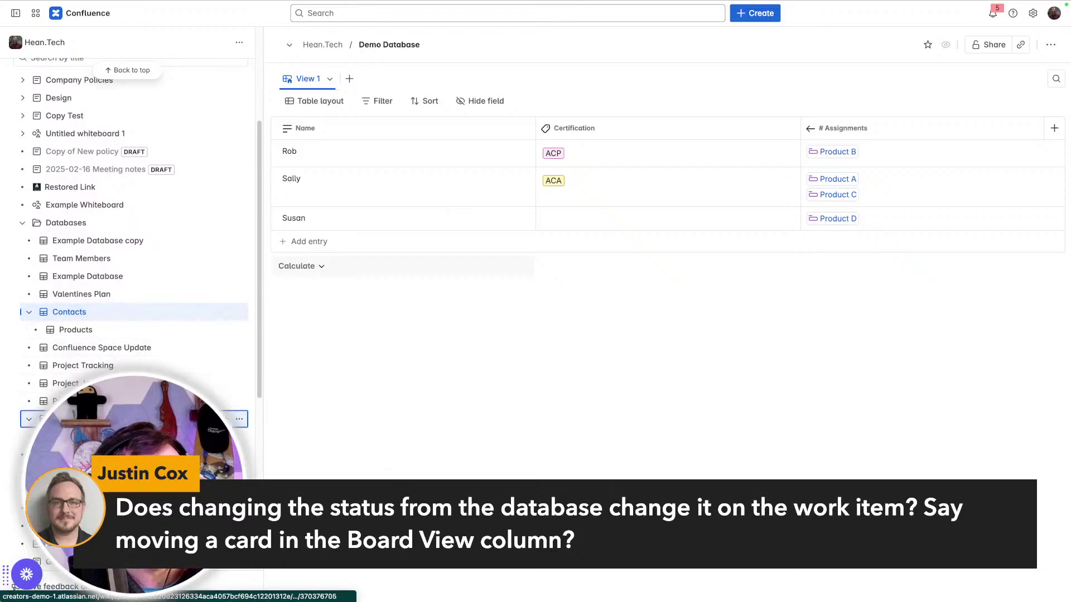
pyautogui.click(134, 436)
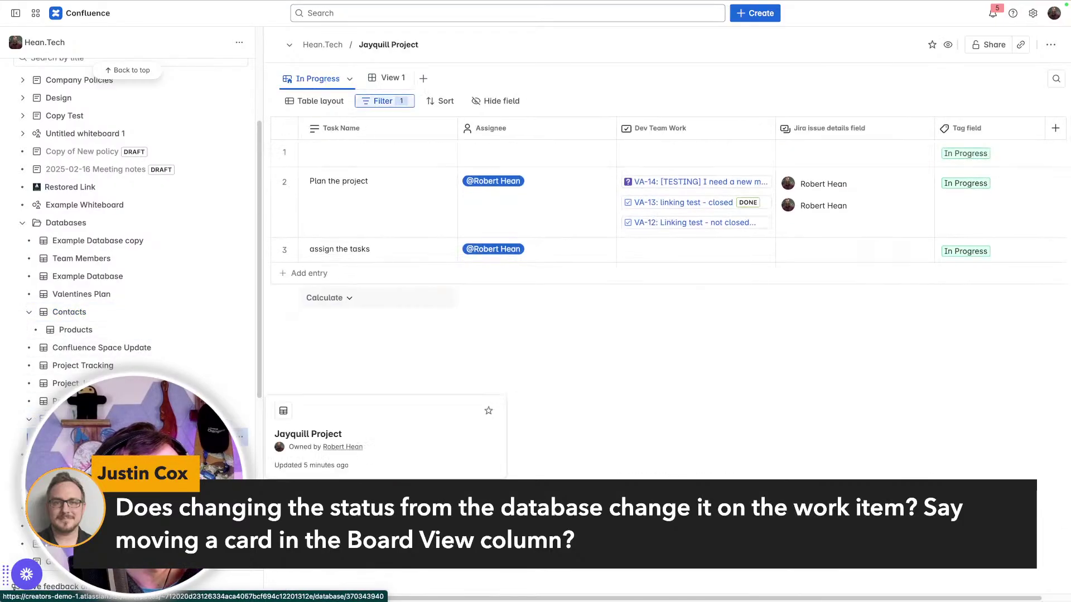
pyautogui.click(134, 419)
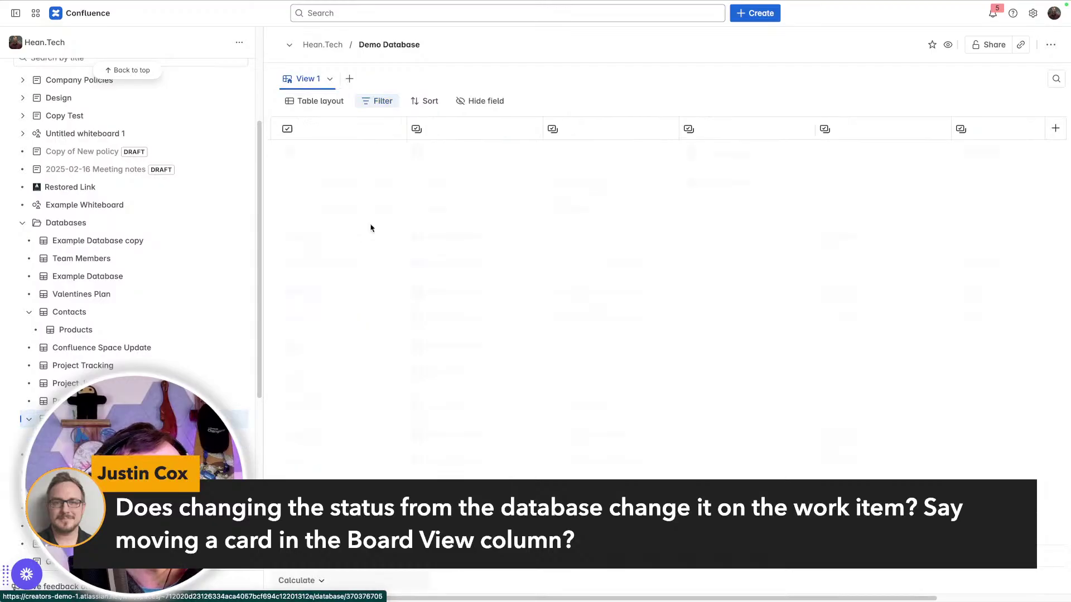
pyautogui.click(315, 100)
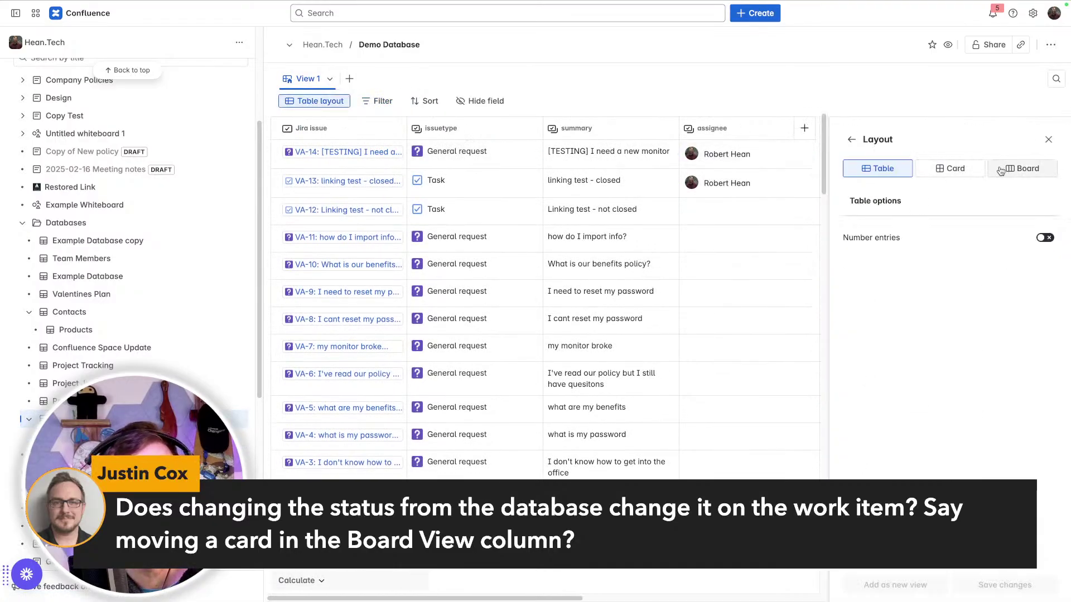
pyautogui.click(951, 169)
pyautogui.click(1025, 172)
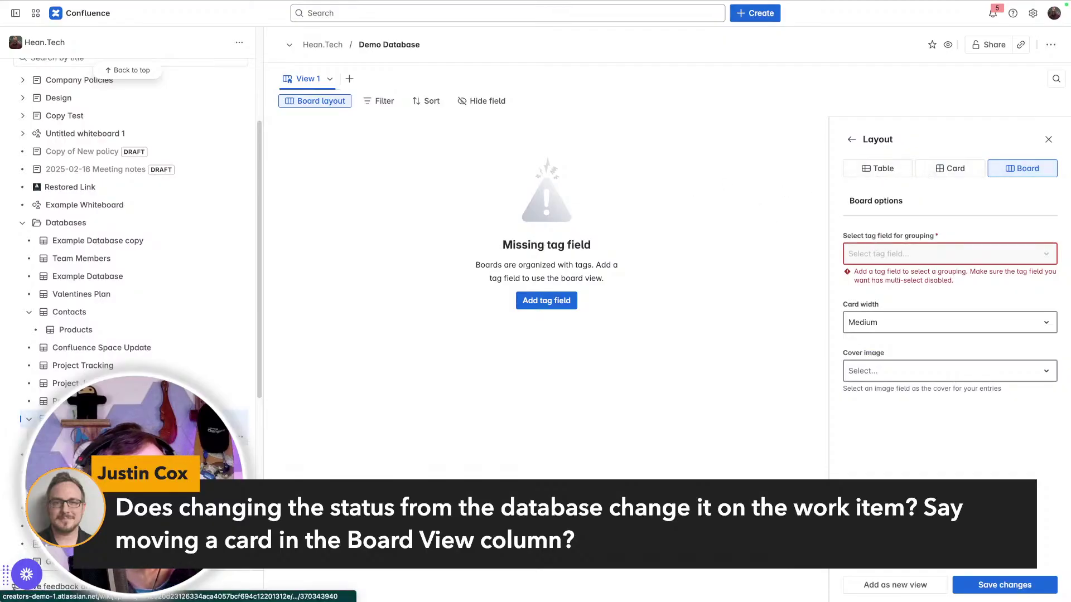
# Step: Open the Jayquill Project database, remove the Tag field filter from its In Progress view and save the view
pyautogui.click(133, 437)
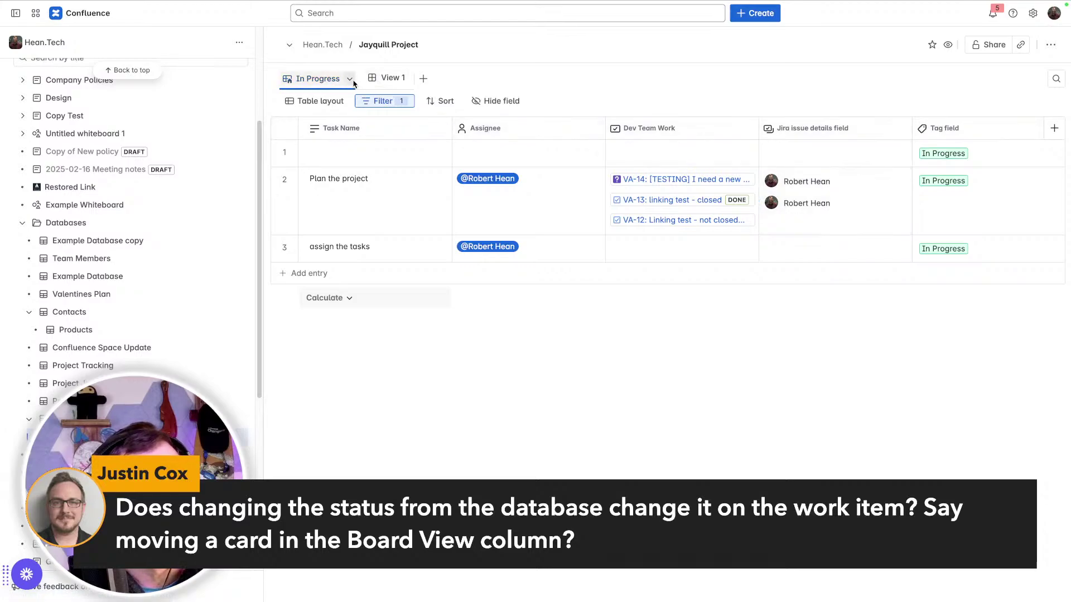
pyautogui.click(400, 104)
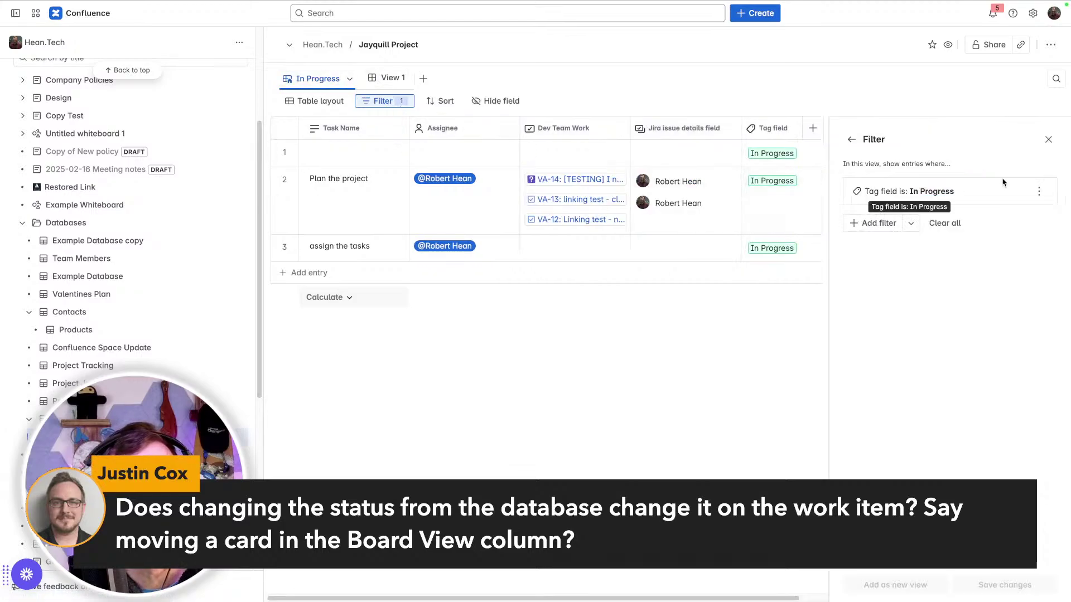
pyautogui.click(1038, 191)
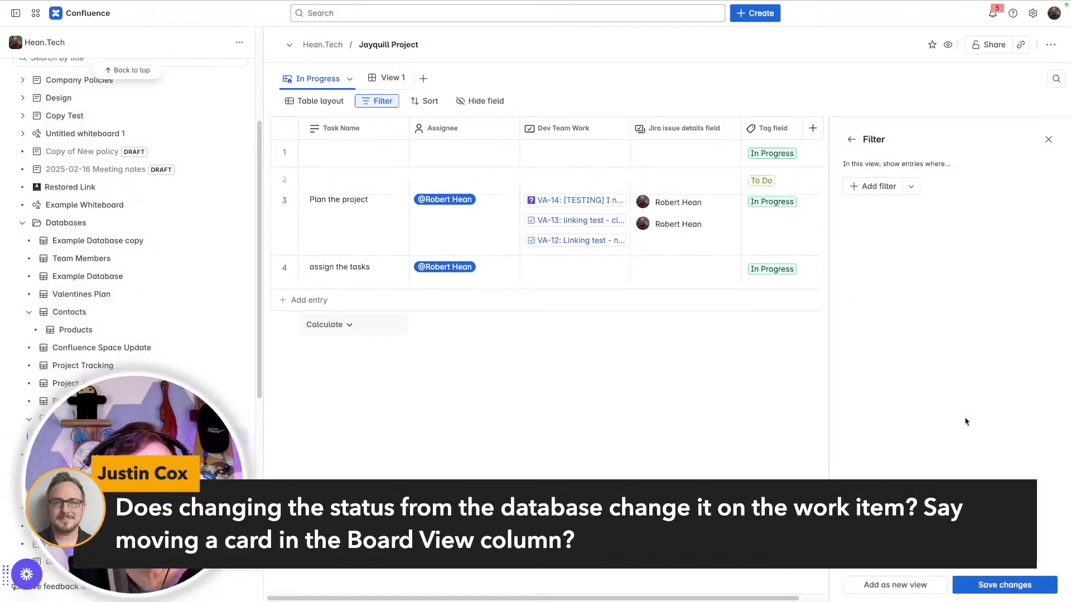
pyautogui.click(1009, 584)
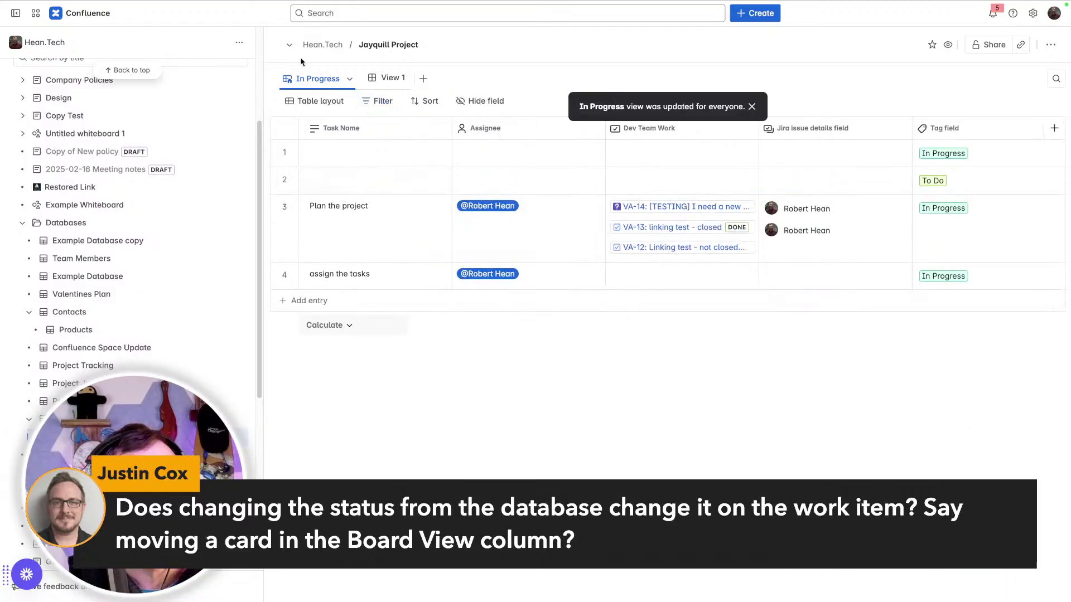
# Step: Try the Board and Card layouts on the In Progress view, returning it to the Table layout
pyautogui.click(301, 103)
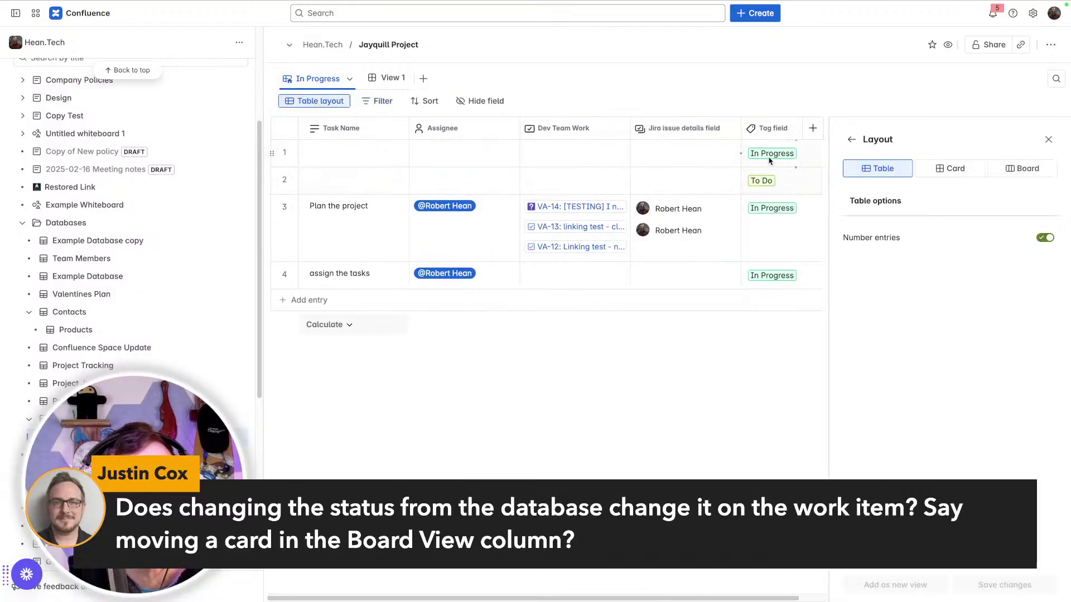
pyautogui.click(1015, 167)
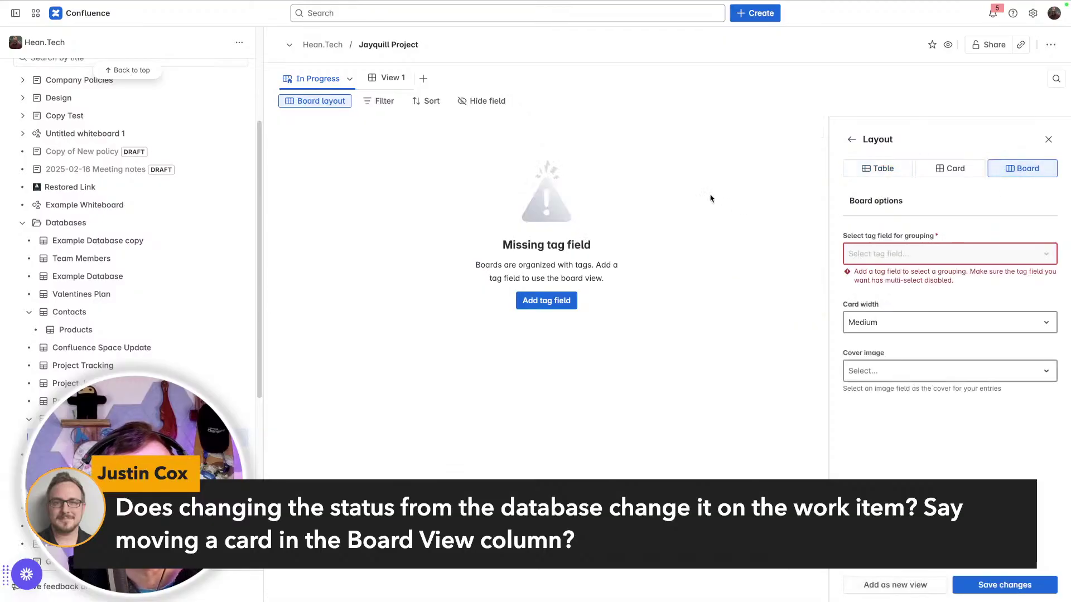
pyautogui.tripleClick(892, 257)
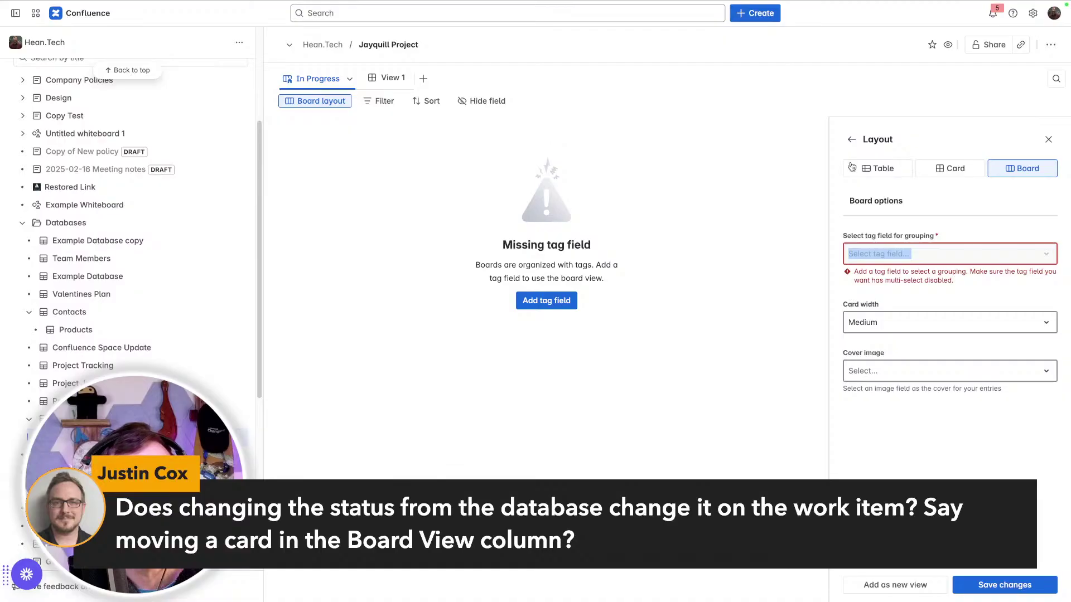
pyautogui.click(893, 172)
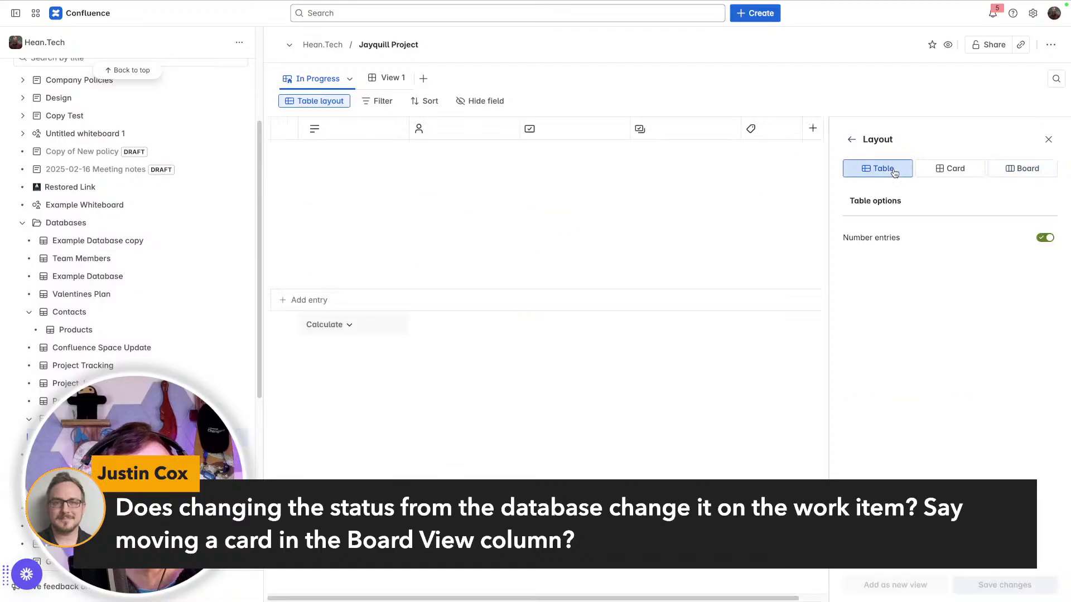
pyautogui.click(951, 169)
pyautogui.click(1027, 169)
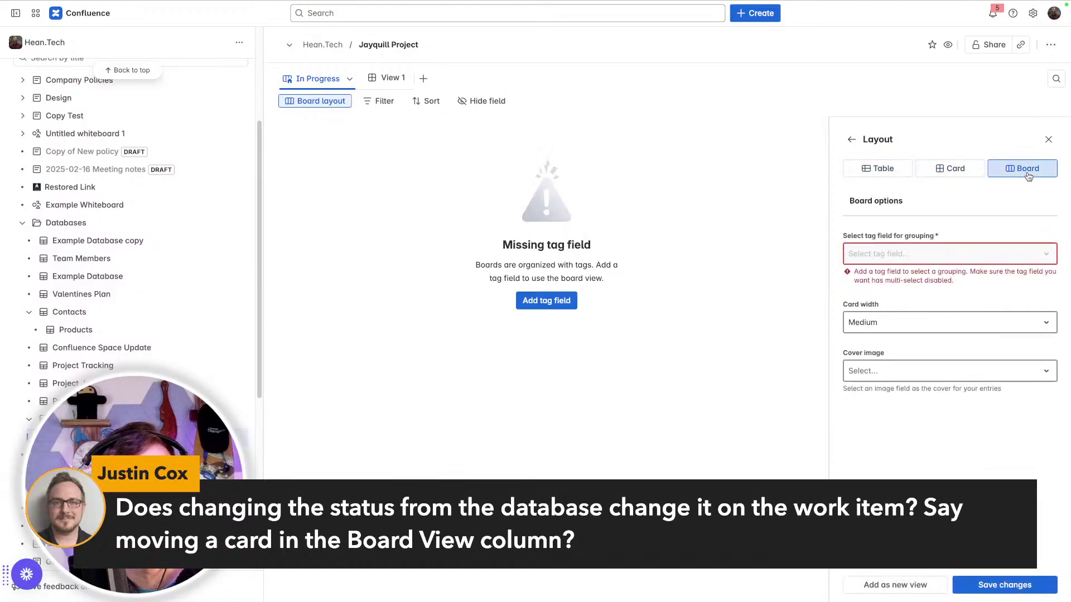
pyautogui.click(883, 168)
# Step: Disallow multiple tags in the Tag field and set the In Progress view to the Board layout
pyautogui.click(749, 128)
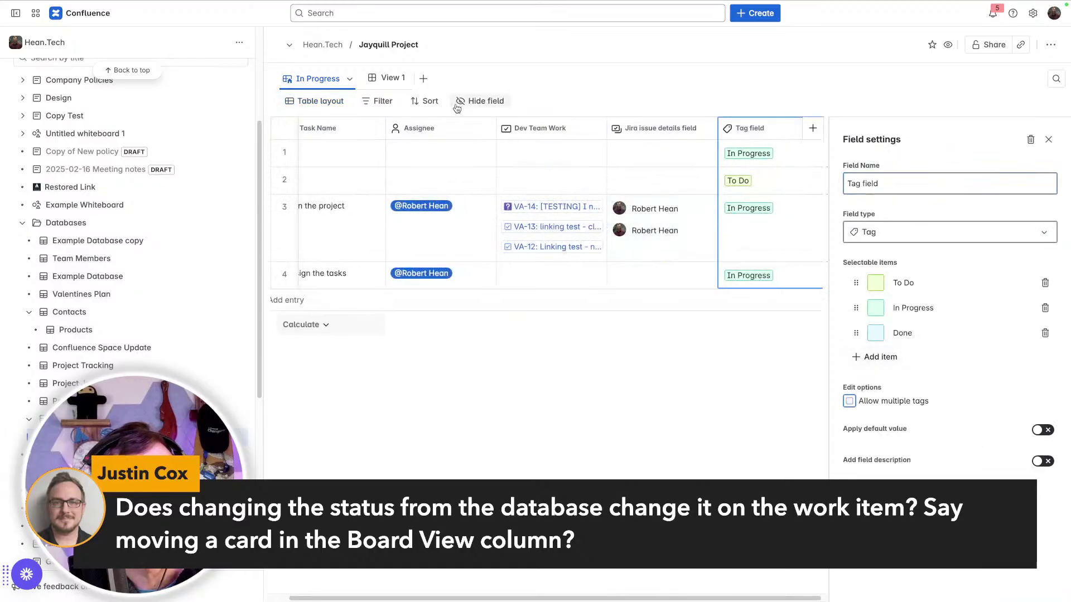
pyautogui.click(326, 104)
pyautogui.click(1021, 168)
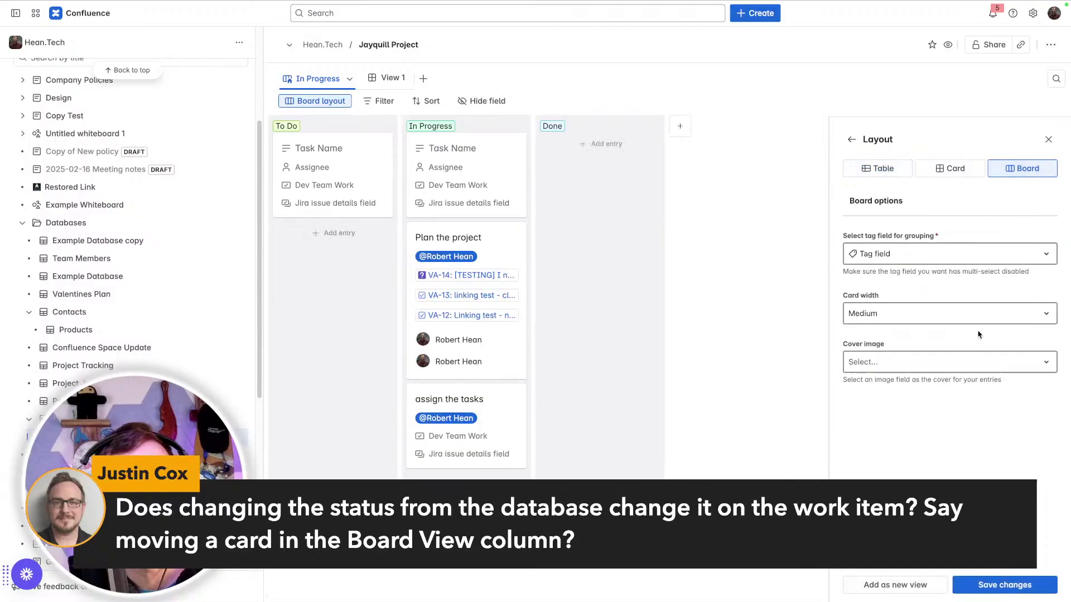
# Step: Move the "Plan the project" card from In Progress to Done, and set the view back to the Table layout
pyautogui.click(437, 149)
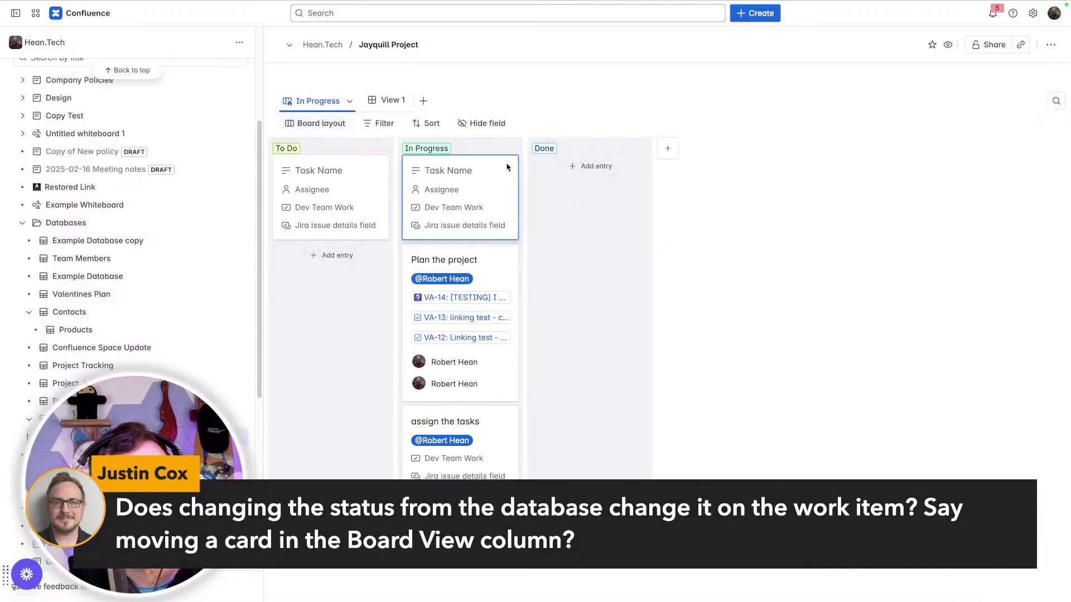
pyautogui.moveTo(495, 265); pyautogui.dragTo(624, 217)
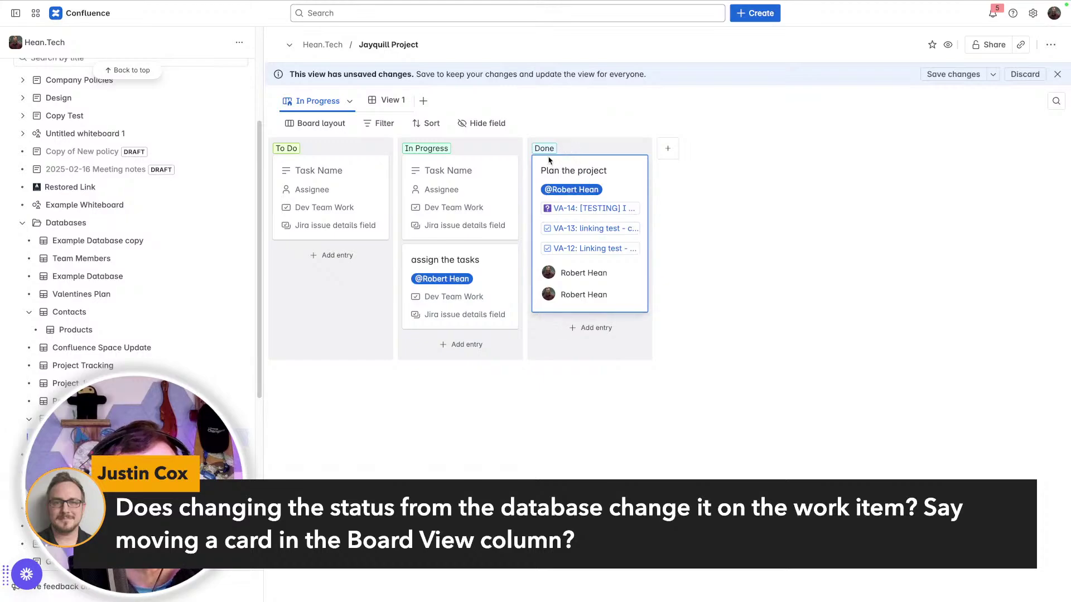
pyautogui.click(340, 123)
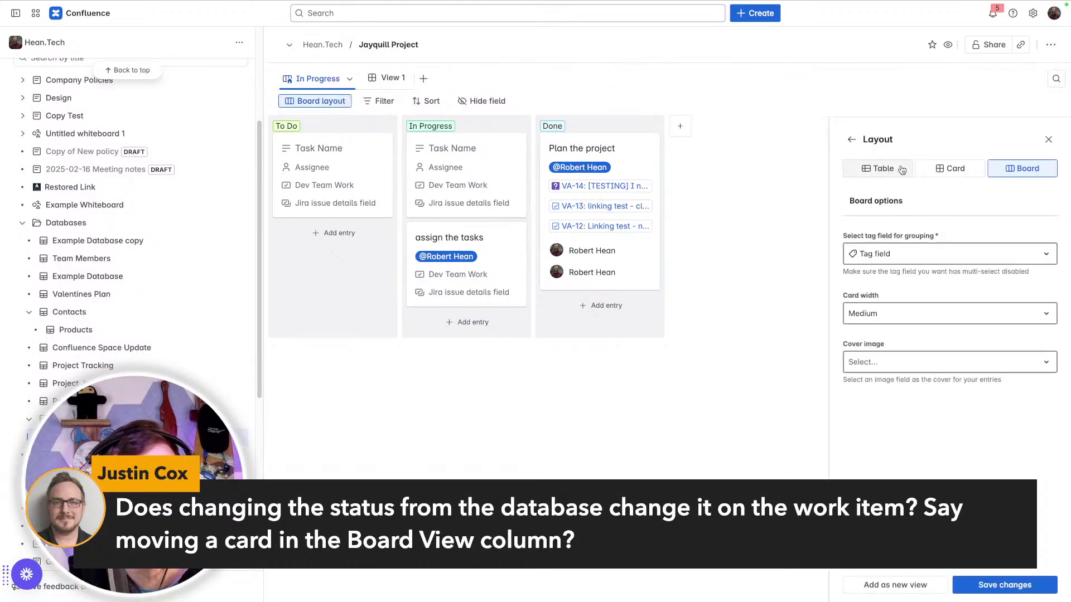
pyautogui.click(873, 168)
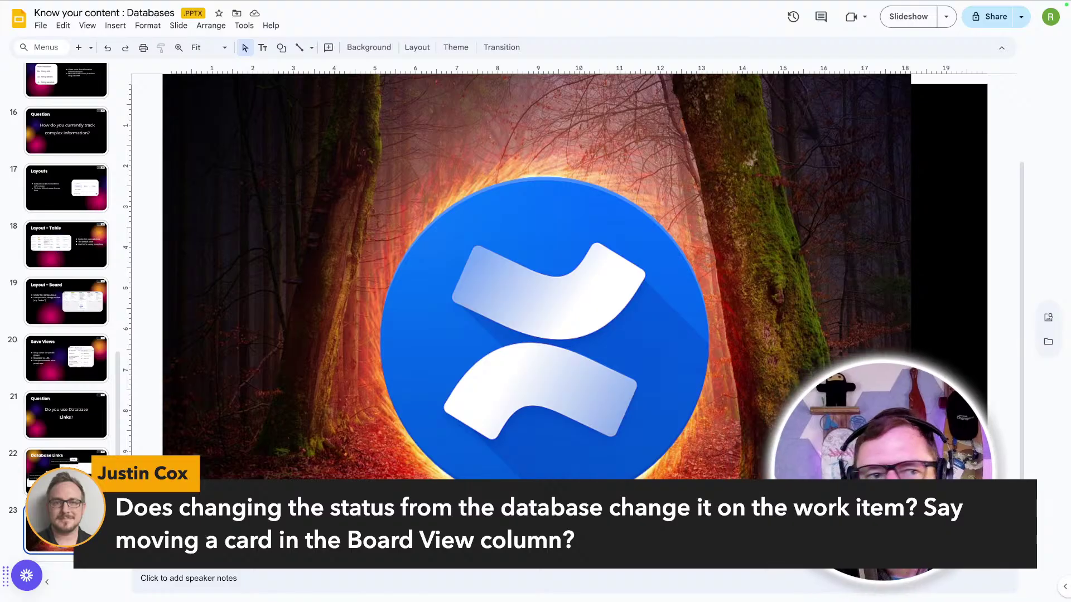
# Step: Switch to the Google Slides deck on databases and start its slideshow
pyautogui.click(907, 17)
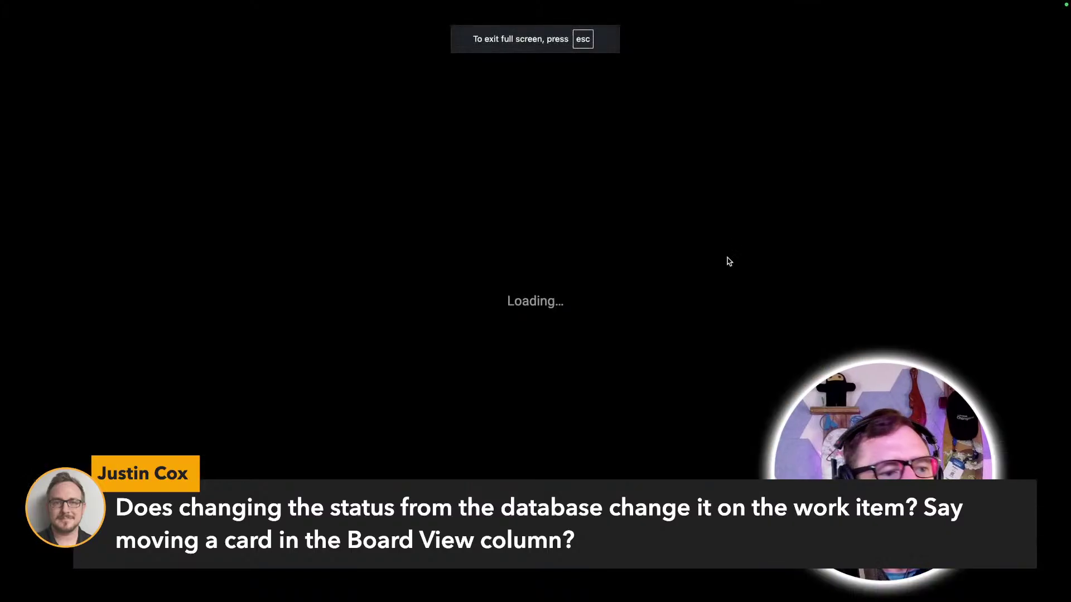